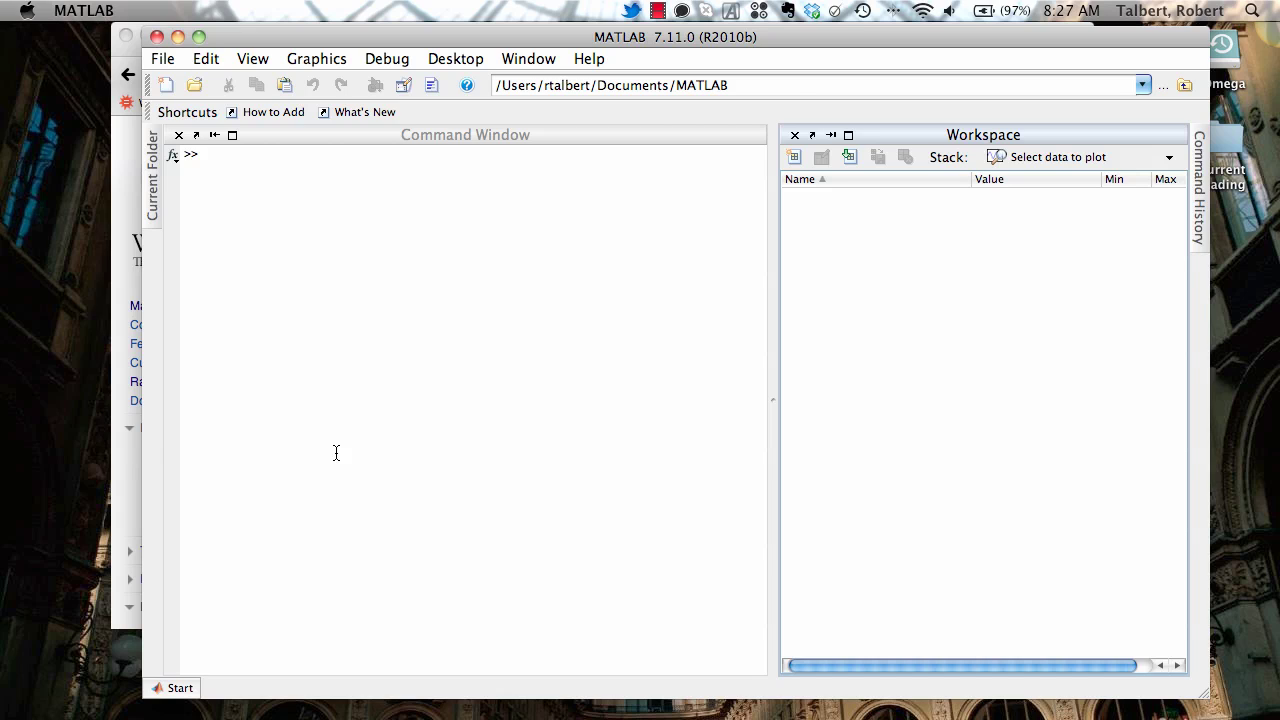
- Define x = 1:0.5:10 and y = x.^2, then plot y against x
click(338, 449)
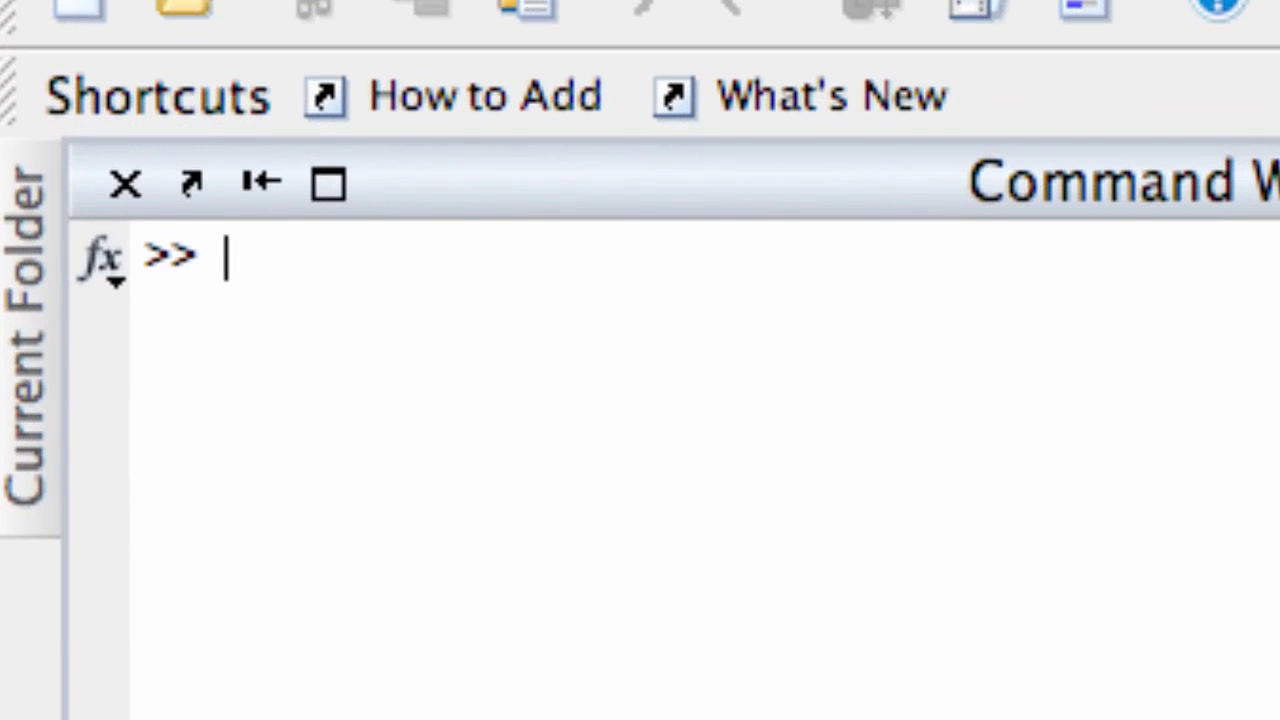
text(x)
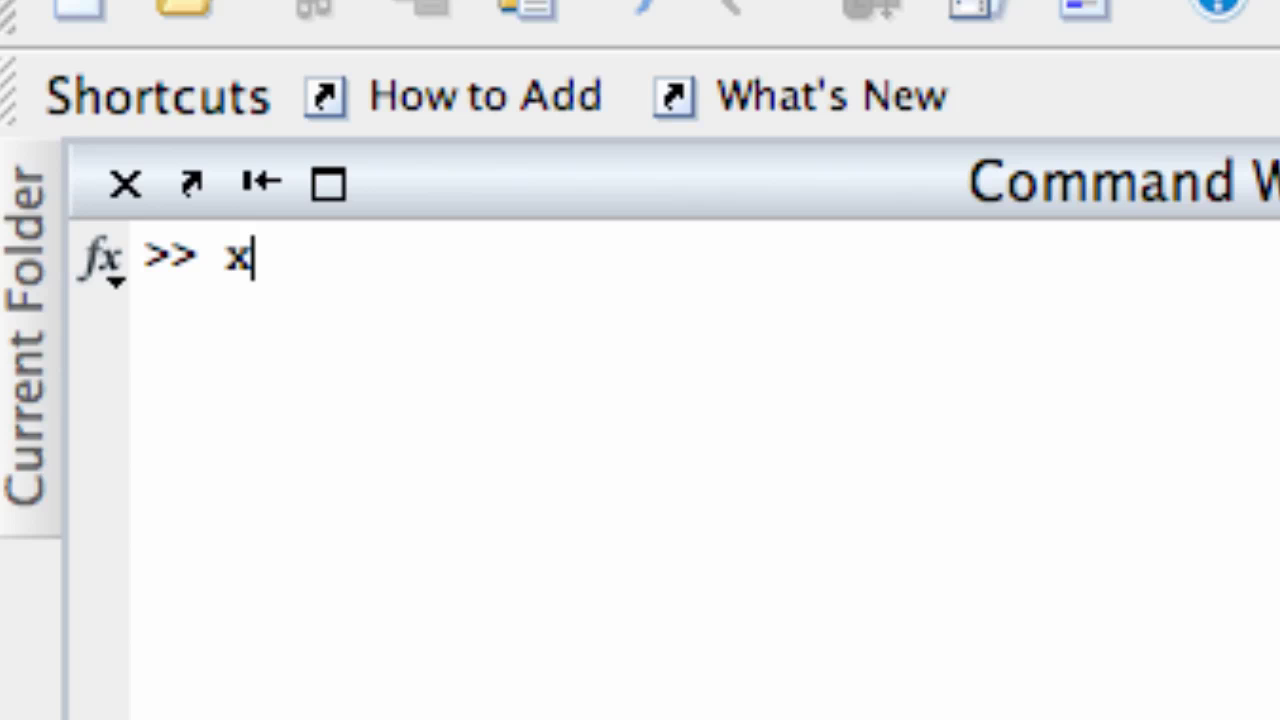
text( = 1:0)
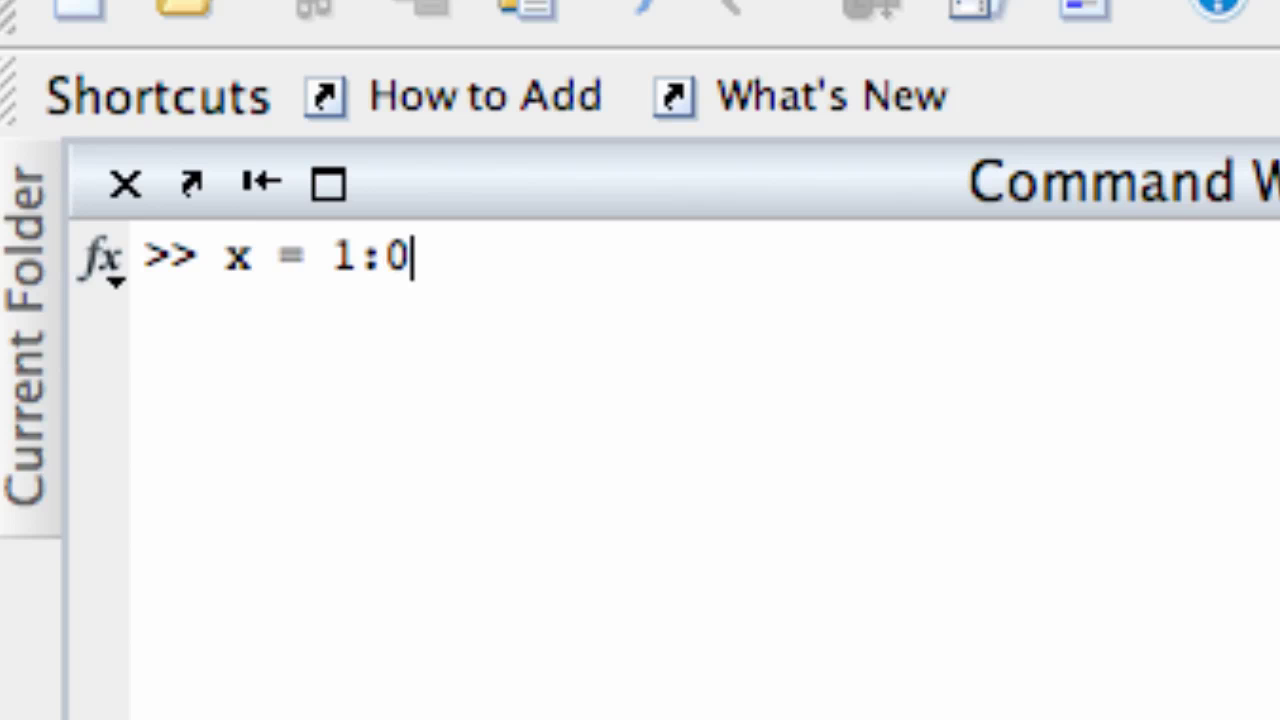
text(.5:10;)
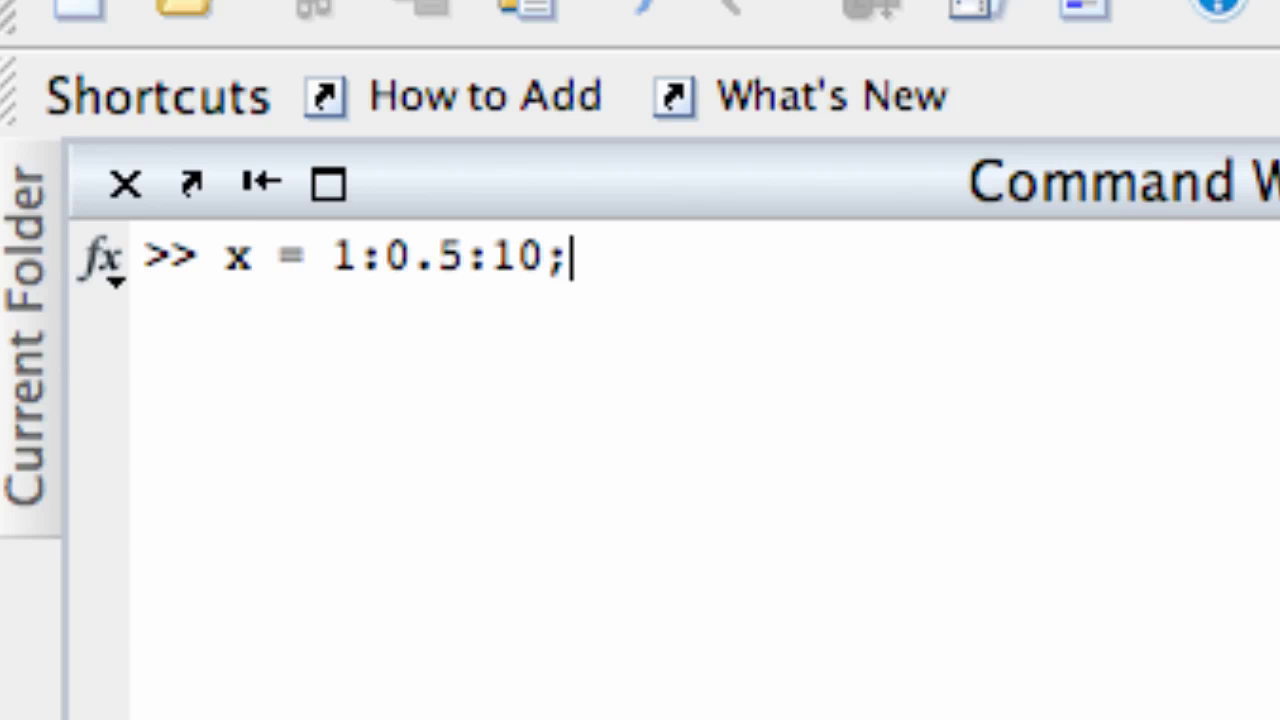
key(Return)
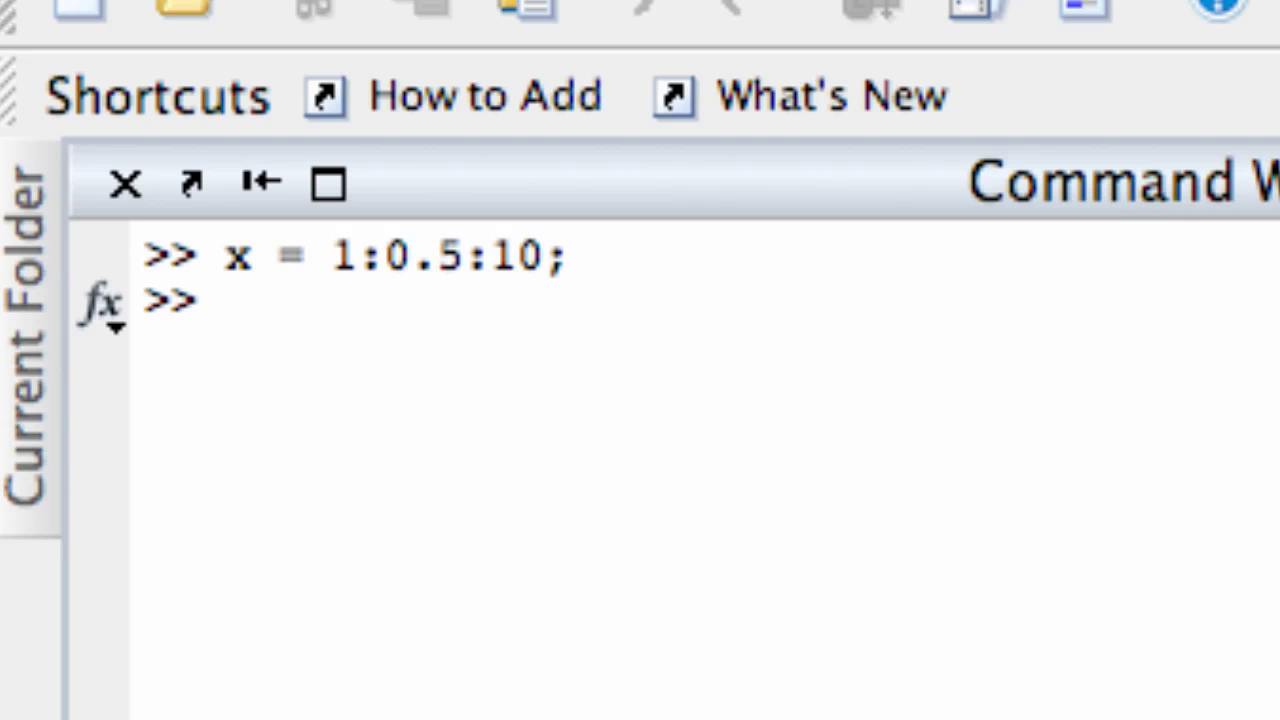
text(y = )
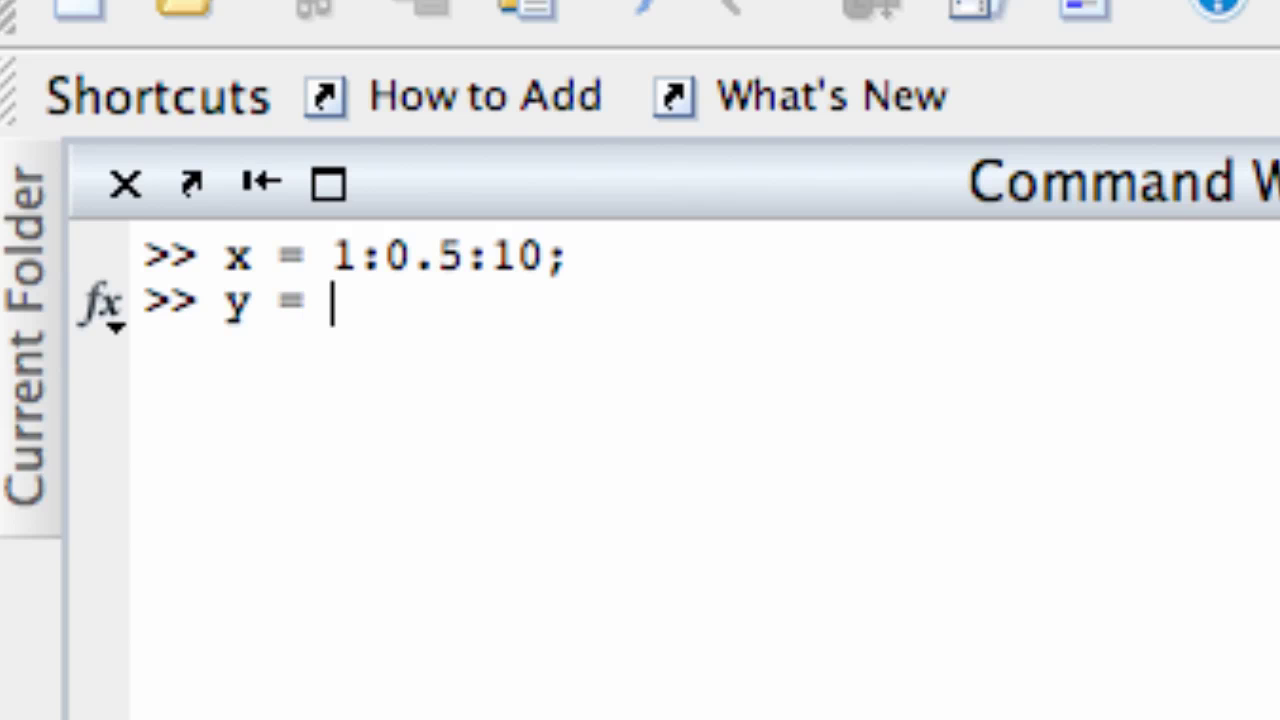
text(x.^2;)
key(Return)
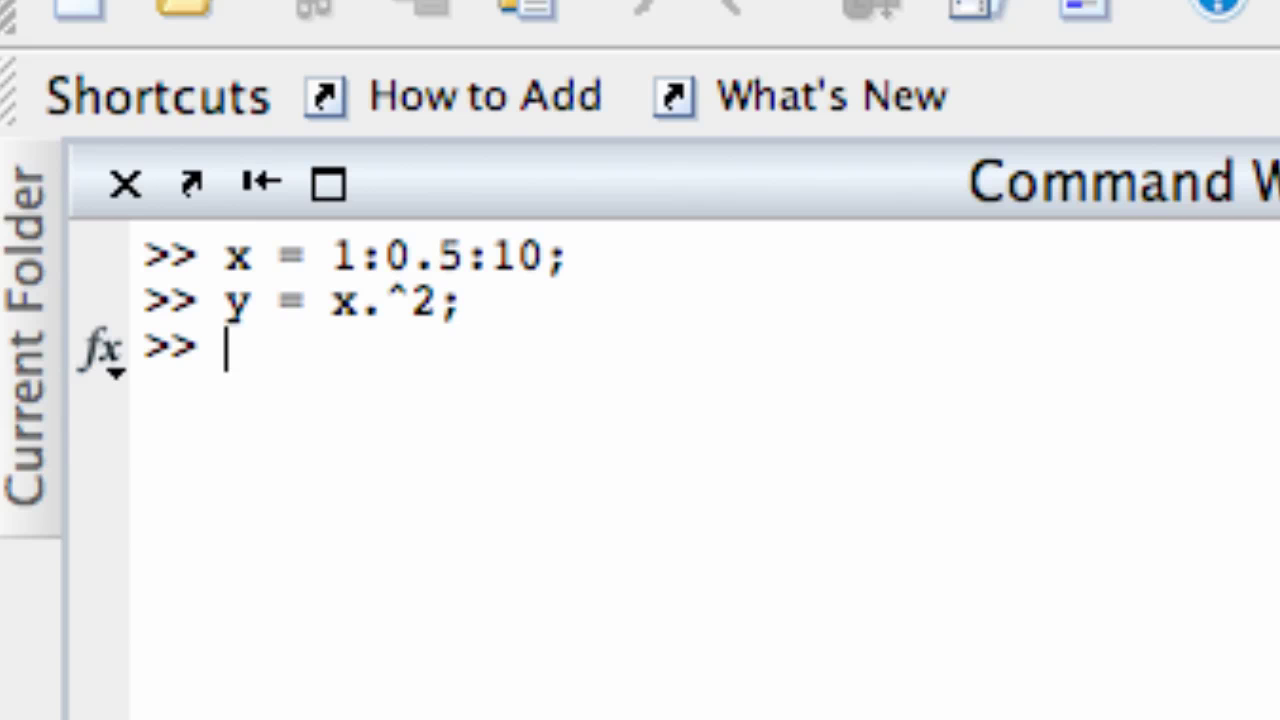
text(plot(x,y))
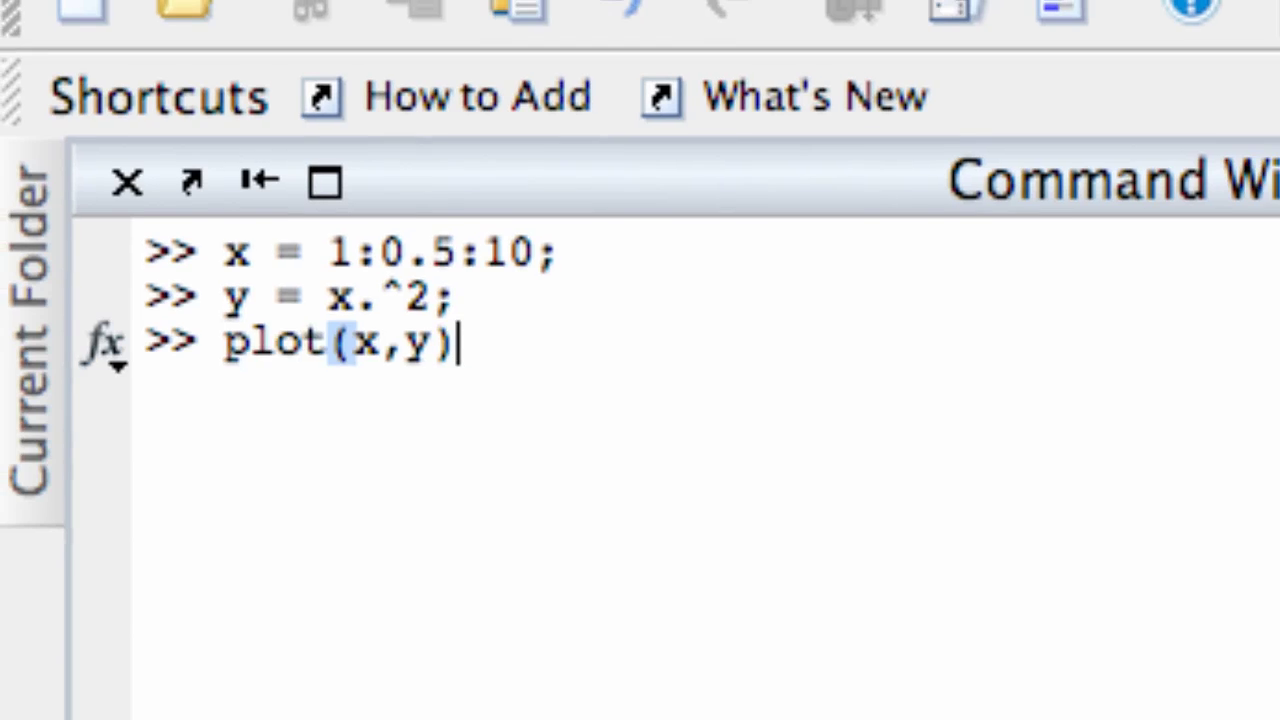
key(Return)
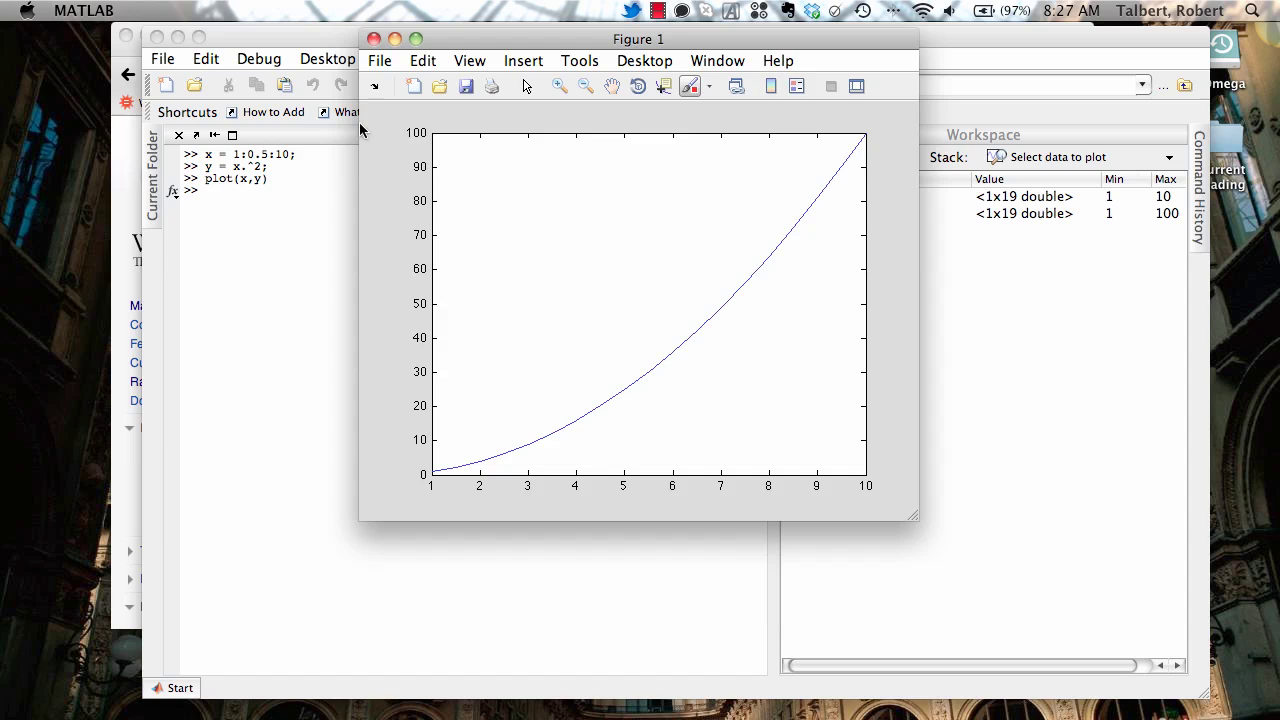
- Close the parabola figure and scroll the Johnson County Wikipedia article to its Demographics population table
click(373, 38)
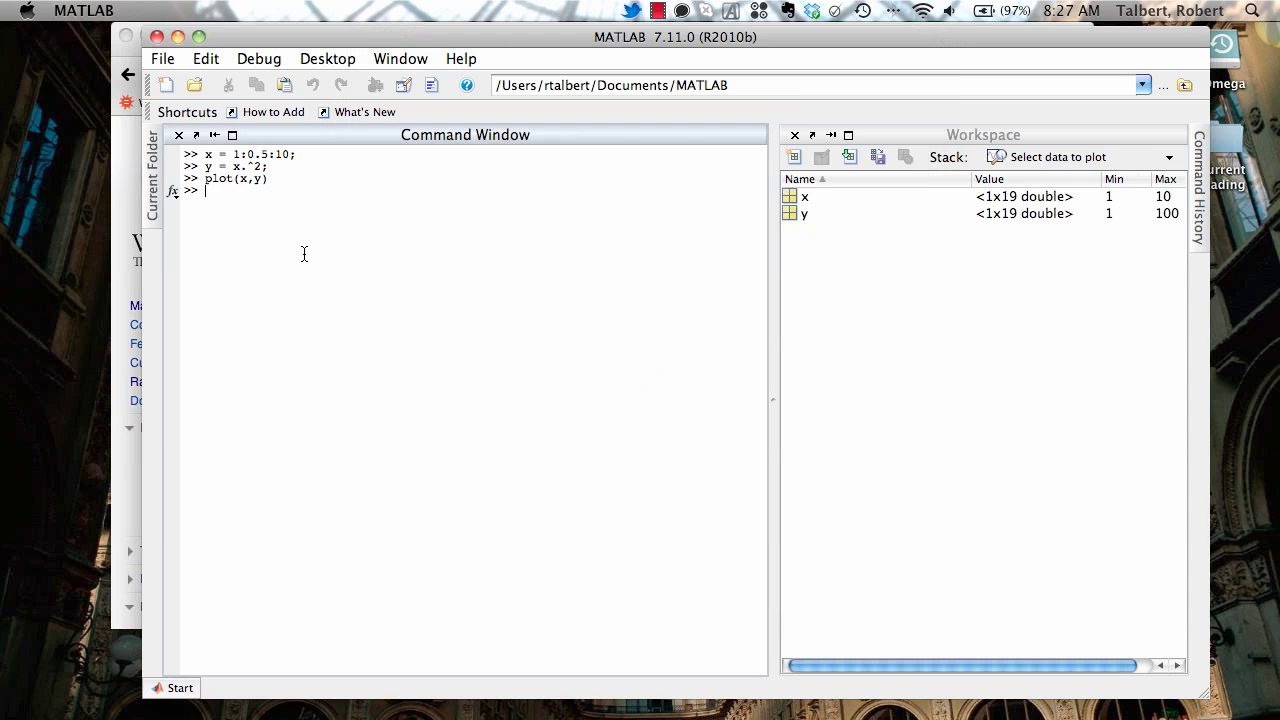
click(128, 170)
scroll(677, 385, down, 1)
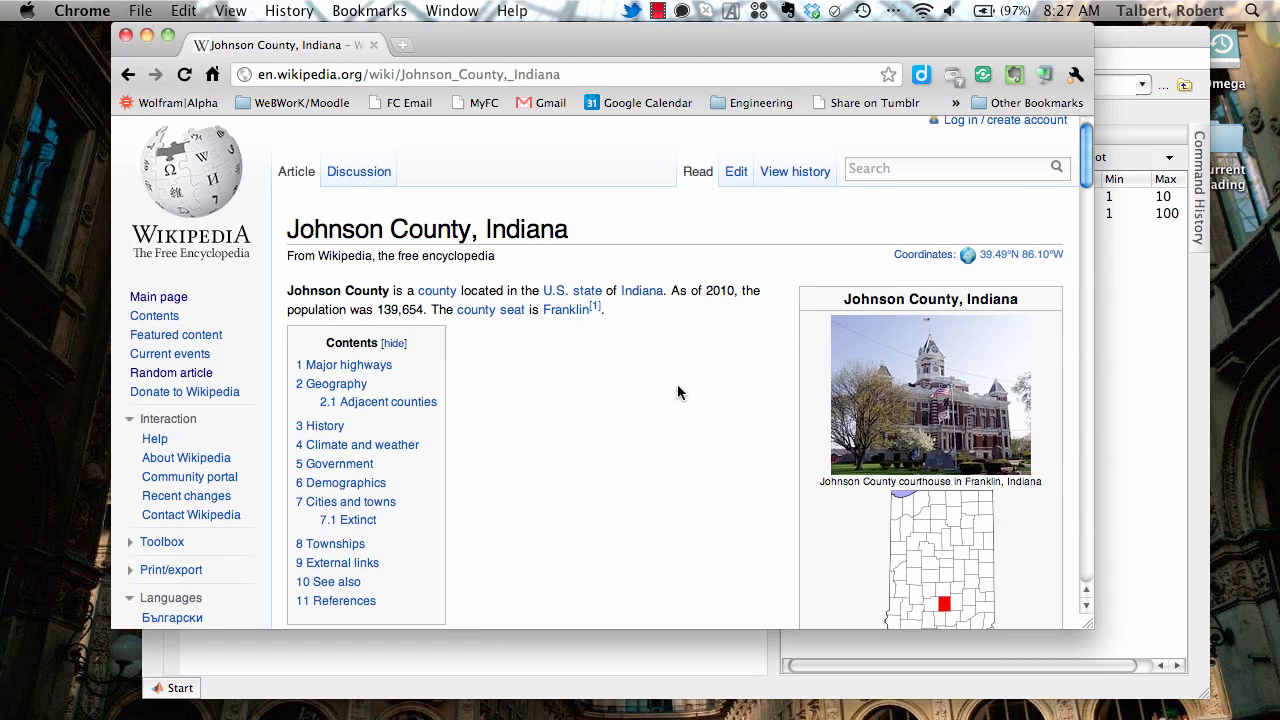
scroll(591, 404, down, 5)
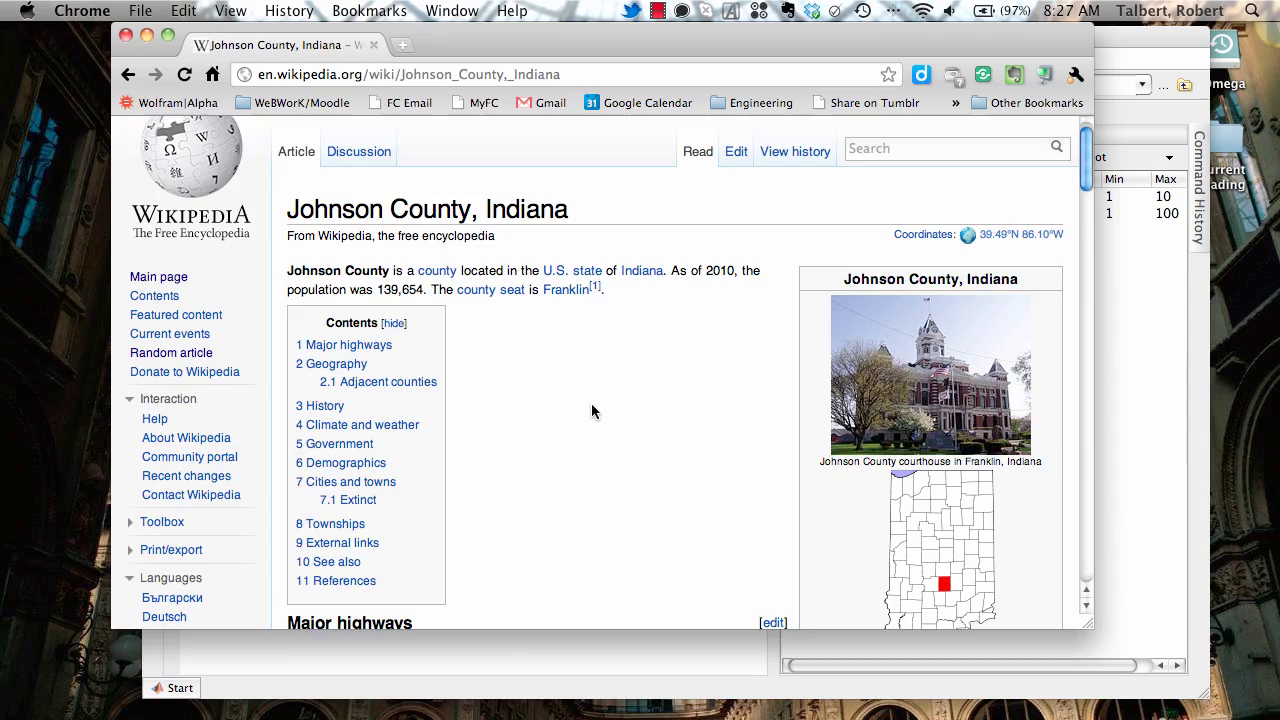
scroll(591, 410, down, 20)
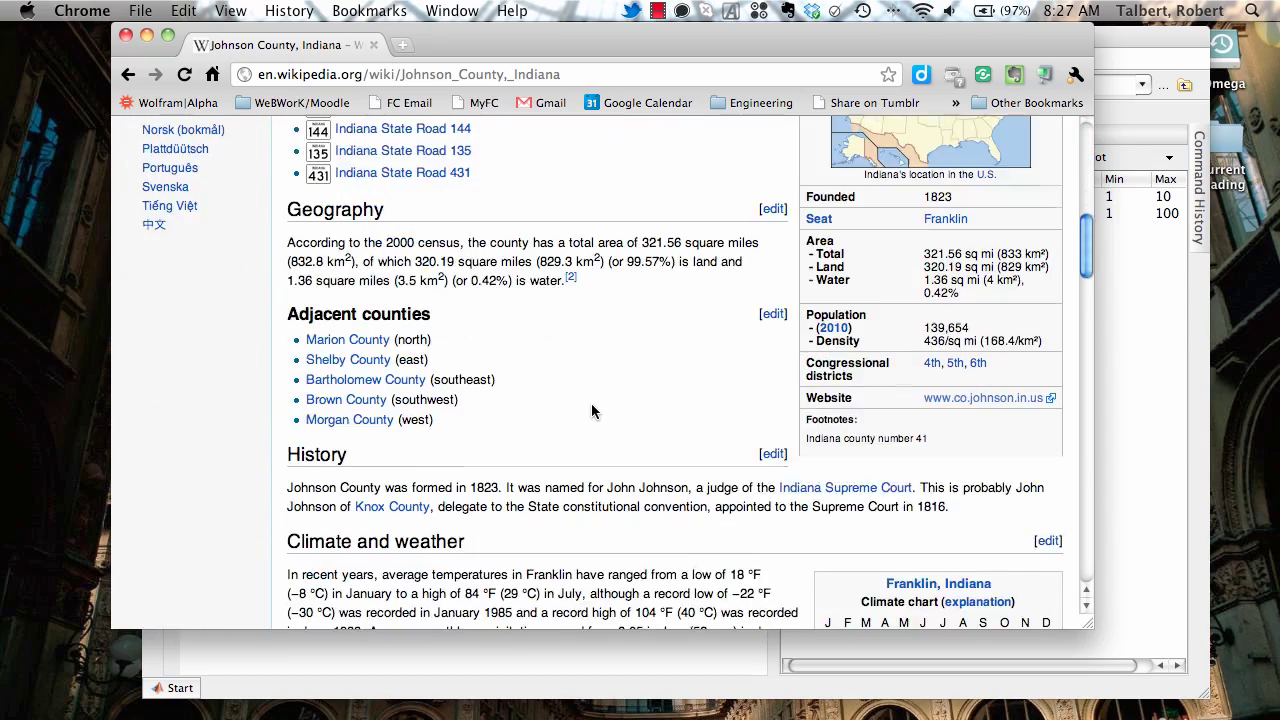
scroll(591, 410, up, 3)
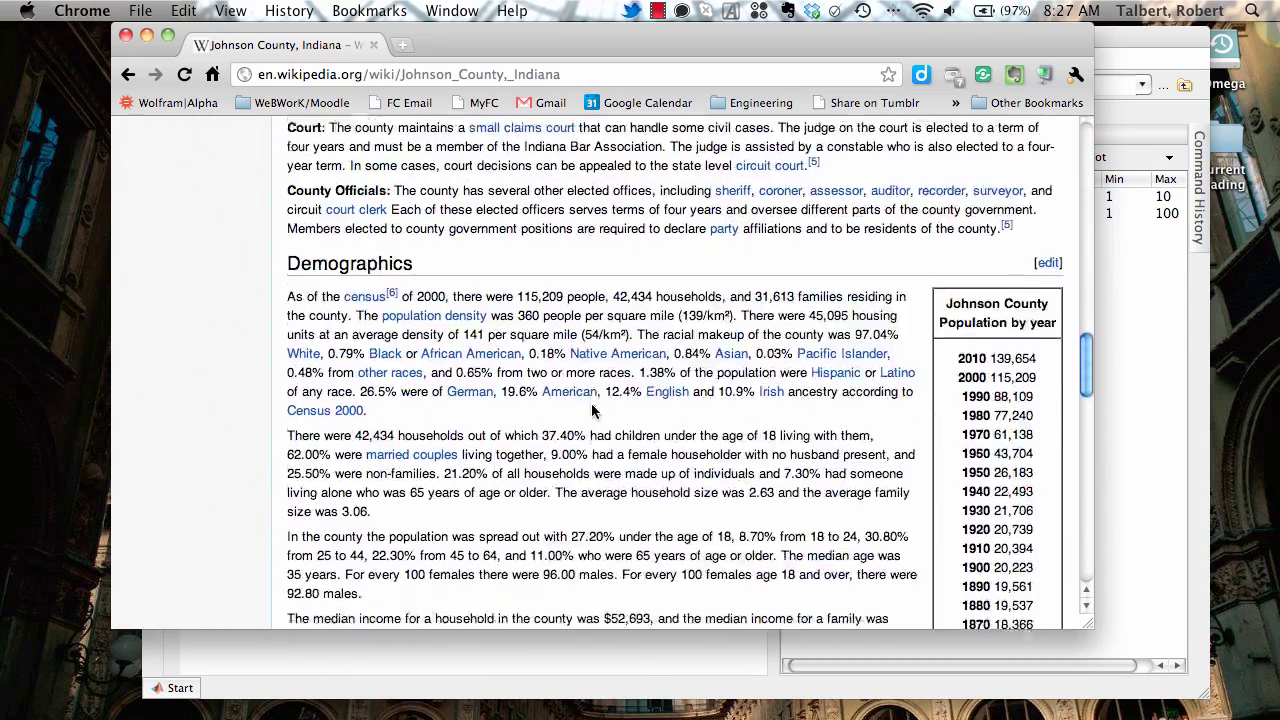
scroll(591, 410, down, 4)
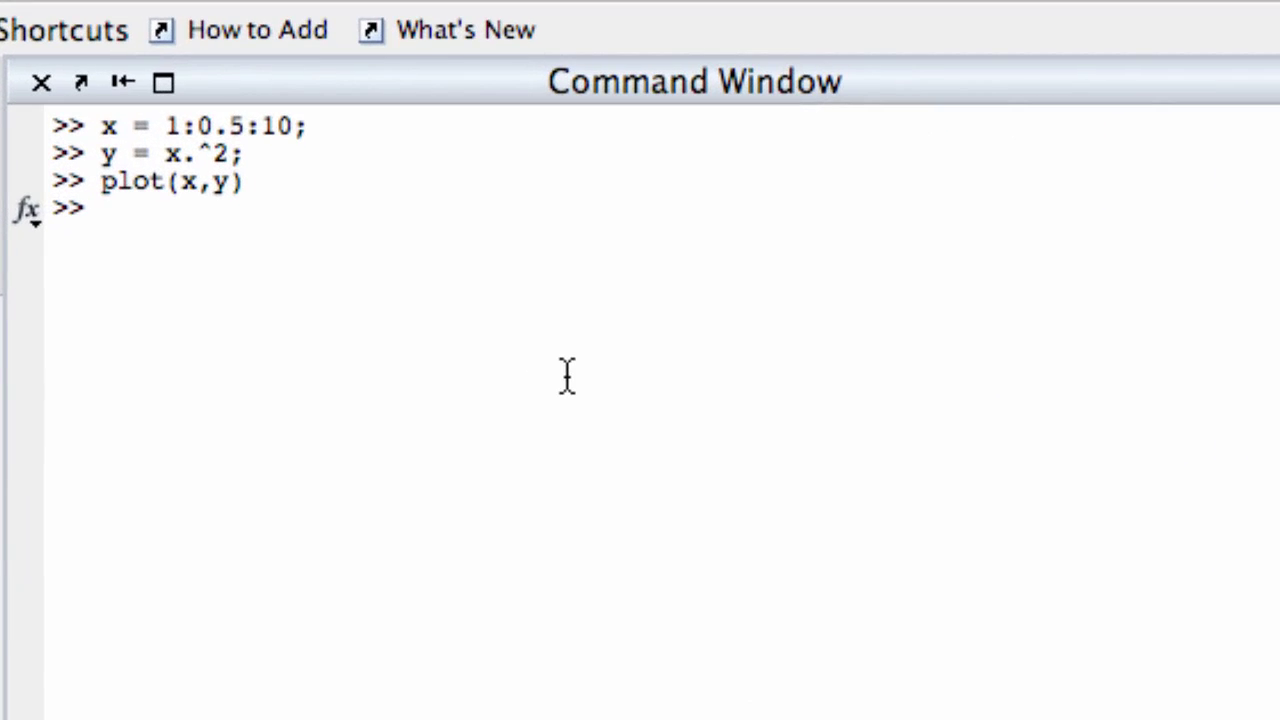
- Create the vector year = 1950:10:2010, holding 1950 through 2010 in steps of 10
text(year = 1)
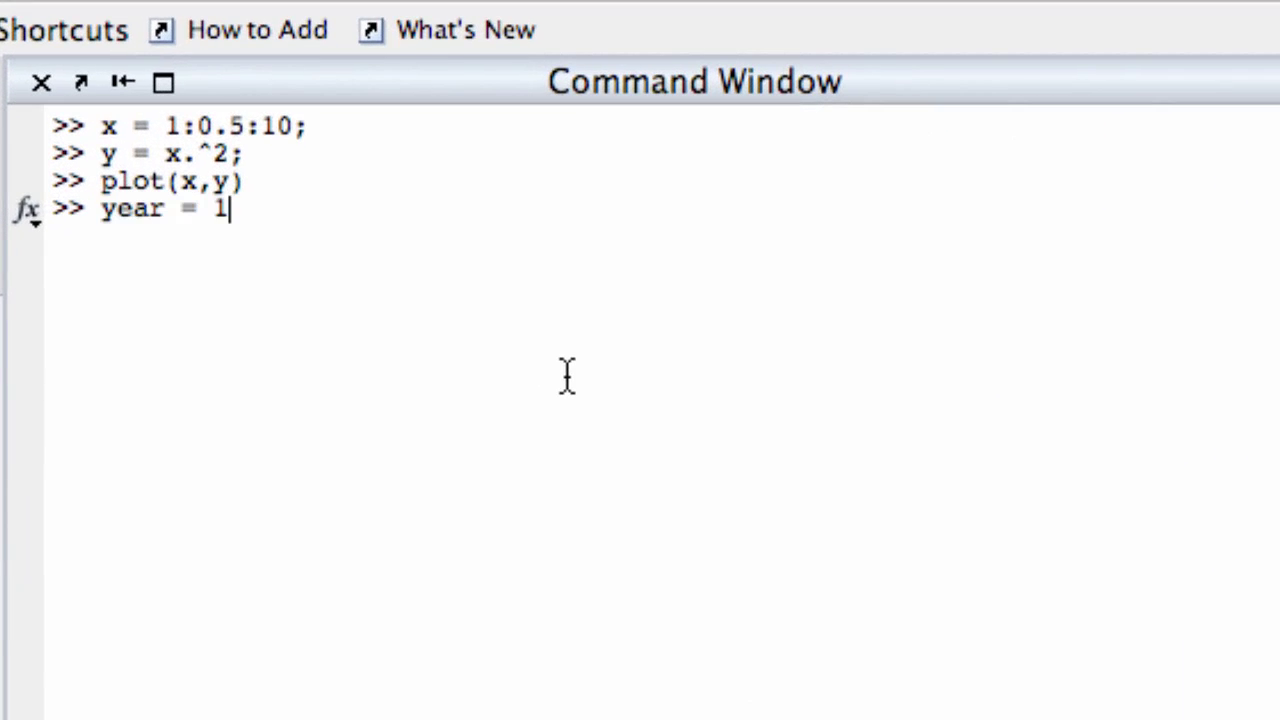
text(950:10)
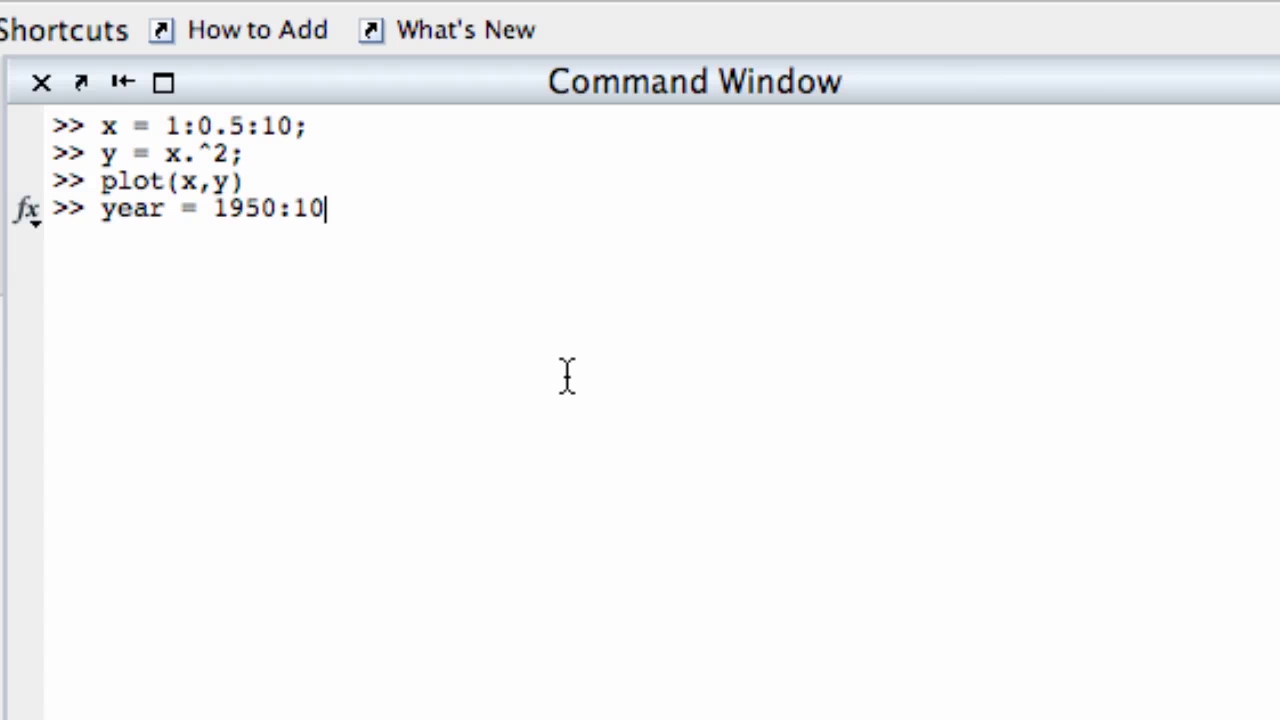
text(:2010)
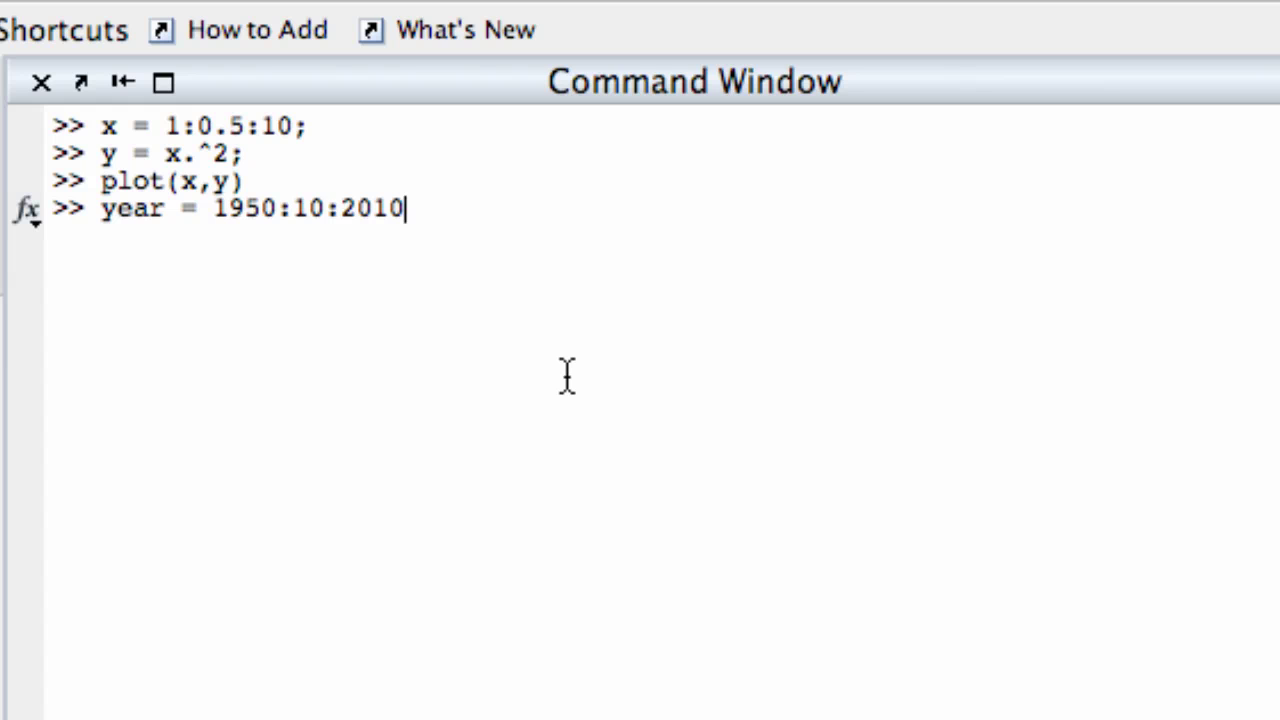
key(Return)
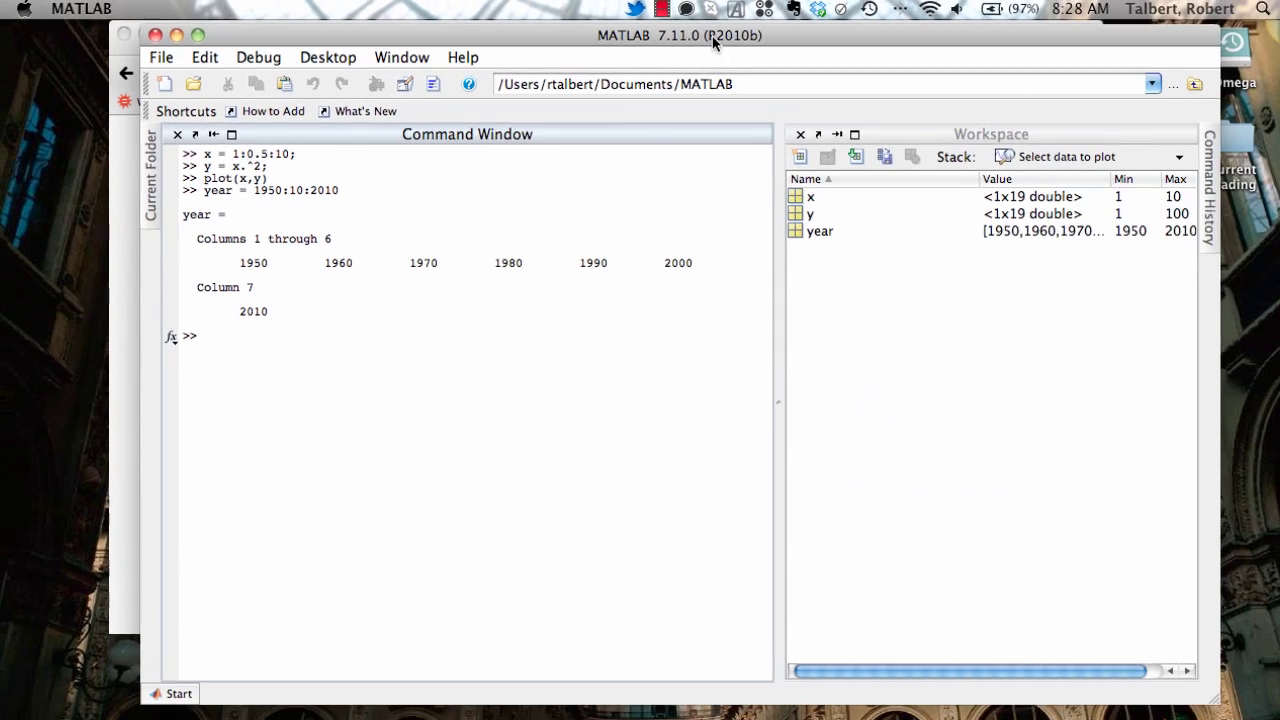
- Resize Chrome into a narrow left strip showing the population table, with MATLAB moved to the right
key(super+Tab)
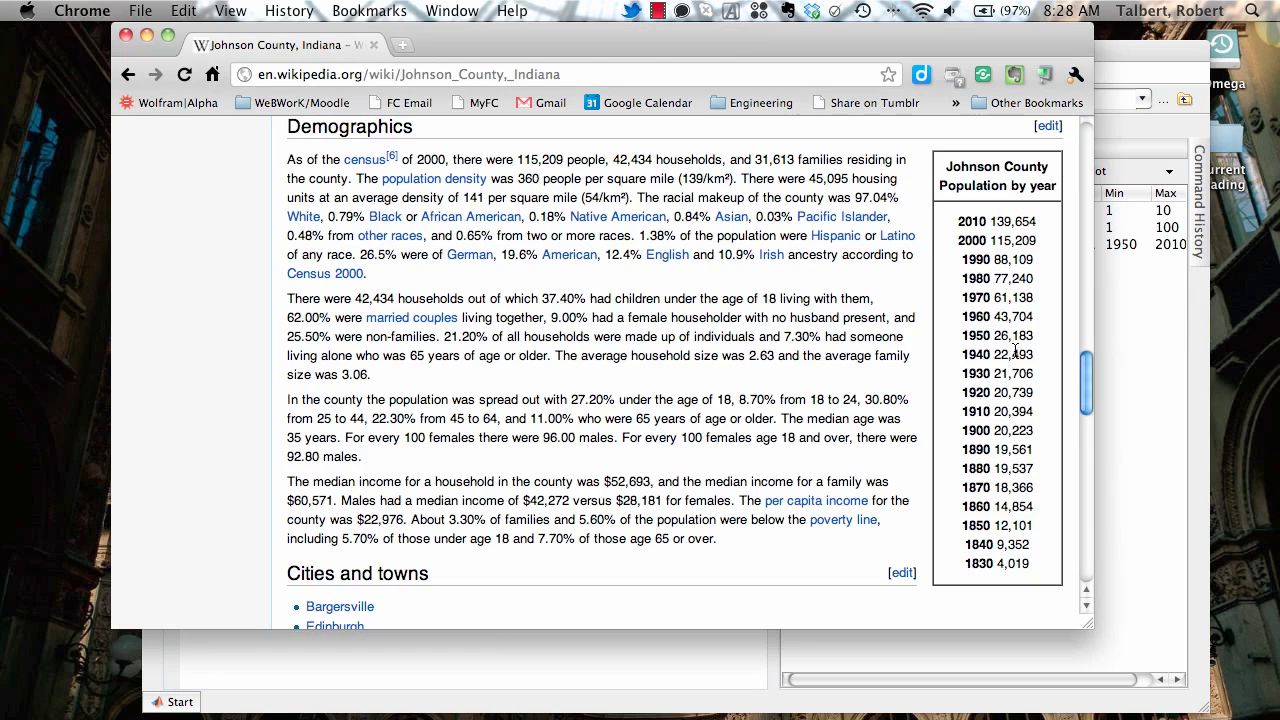
drag(970, 50, 829, 50)
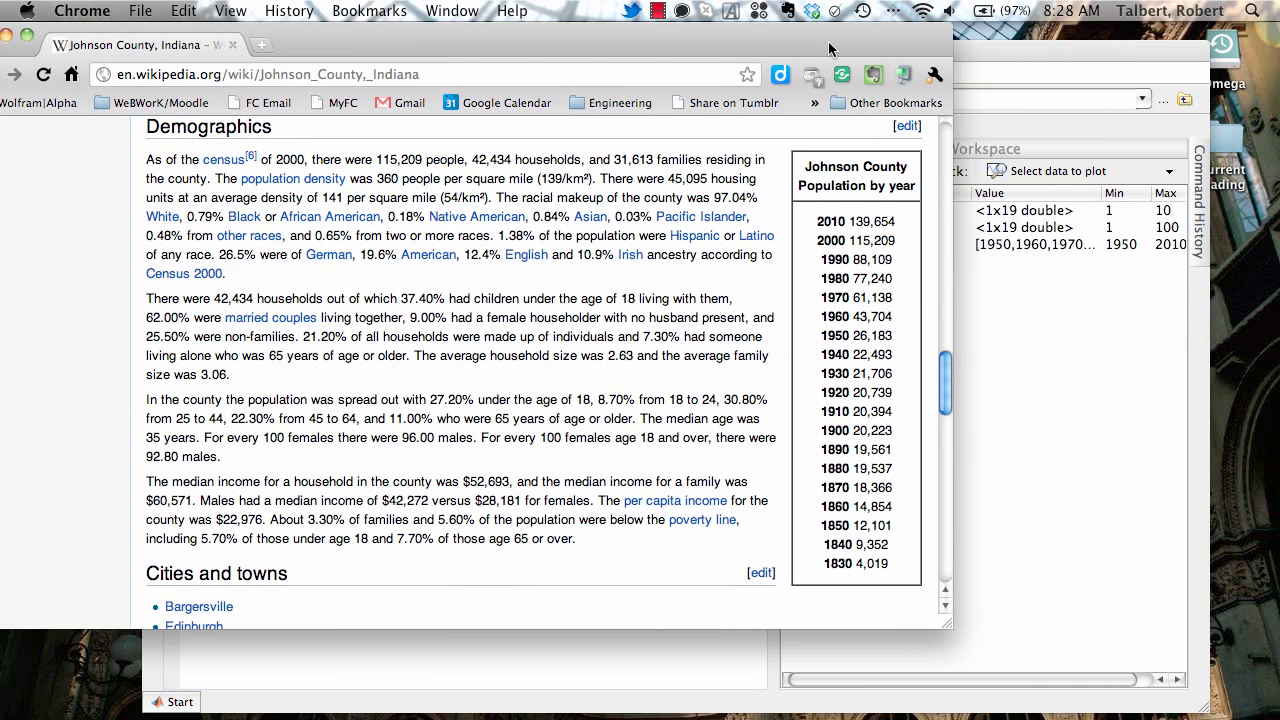
drag(950, 628, 440, 603)
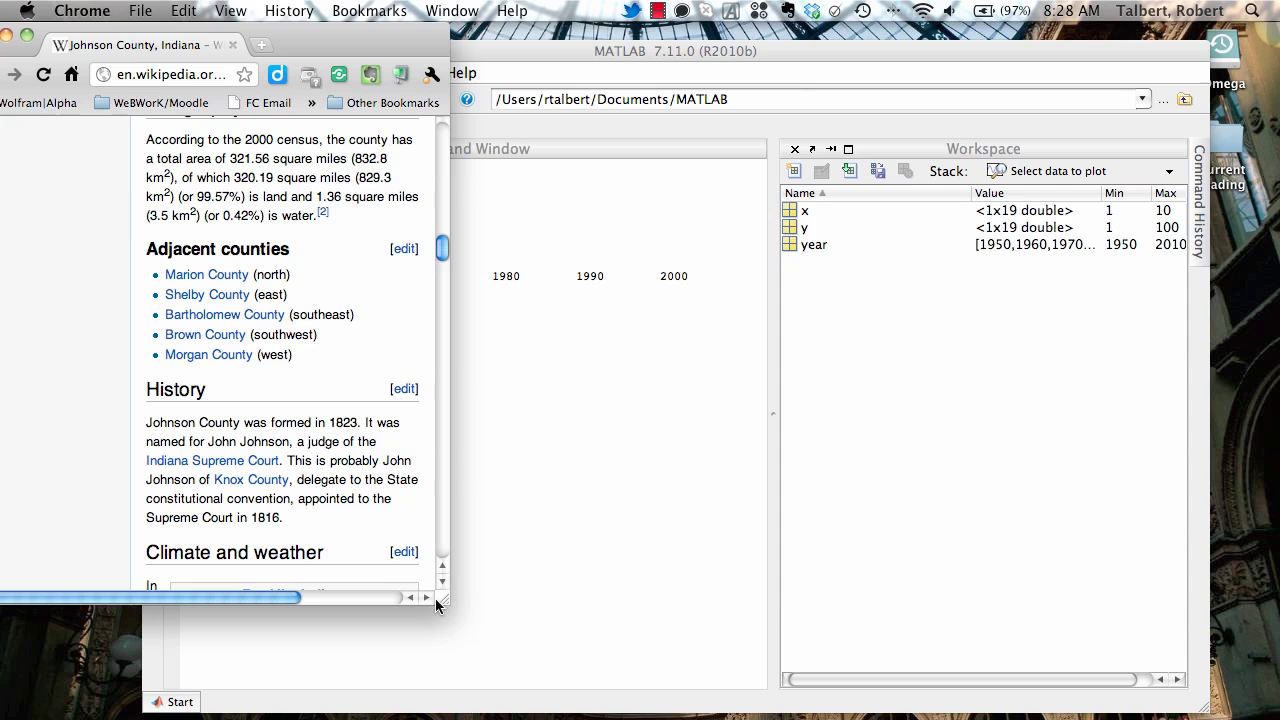
drag(157, 596, 320, 597)
scroll(307, 485, down, 15)
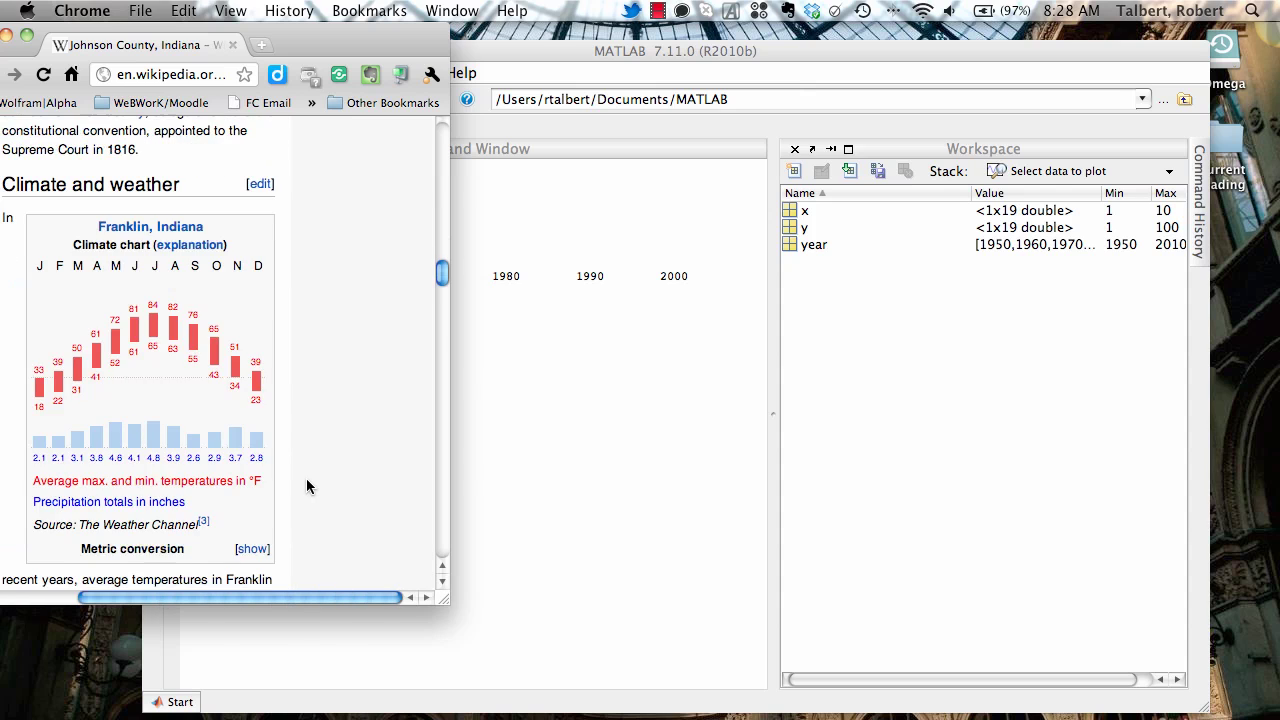
scroll(308, 485, down, 2)
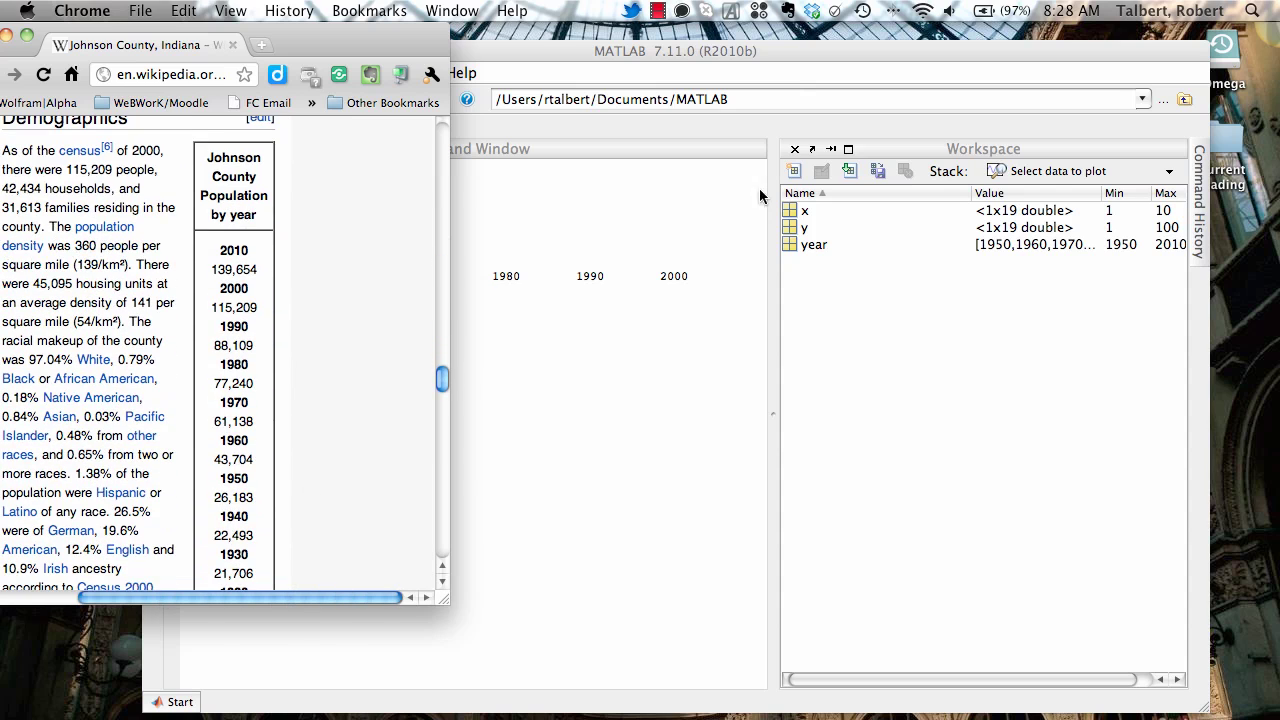
drag(766, 52, 956, 45)
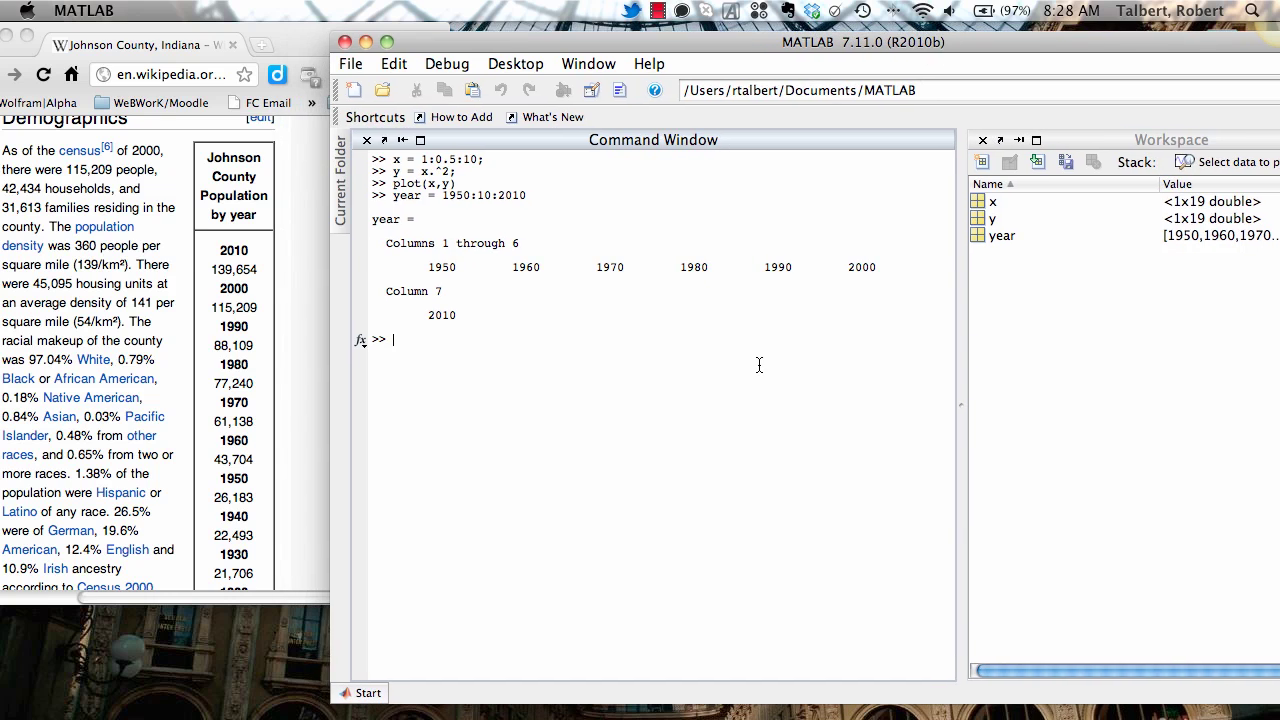
text(pop = [)
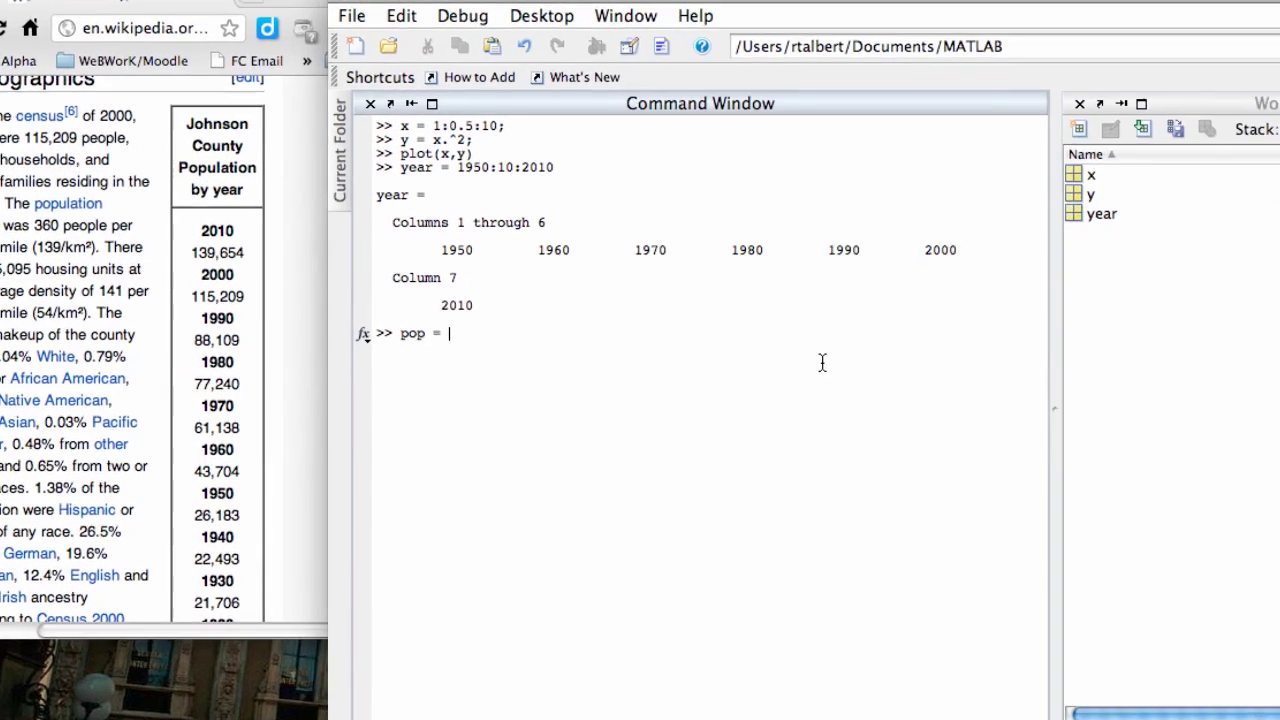
text(2)
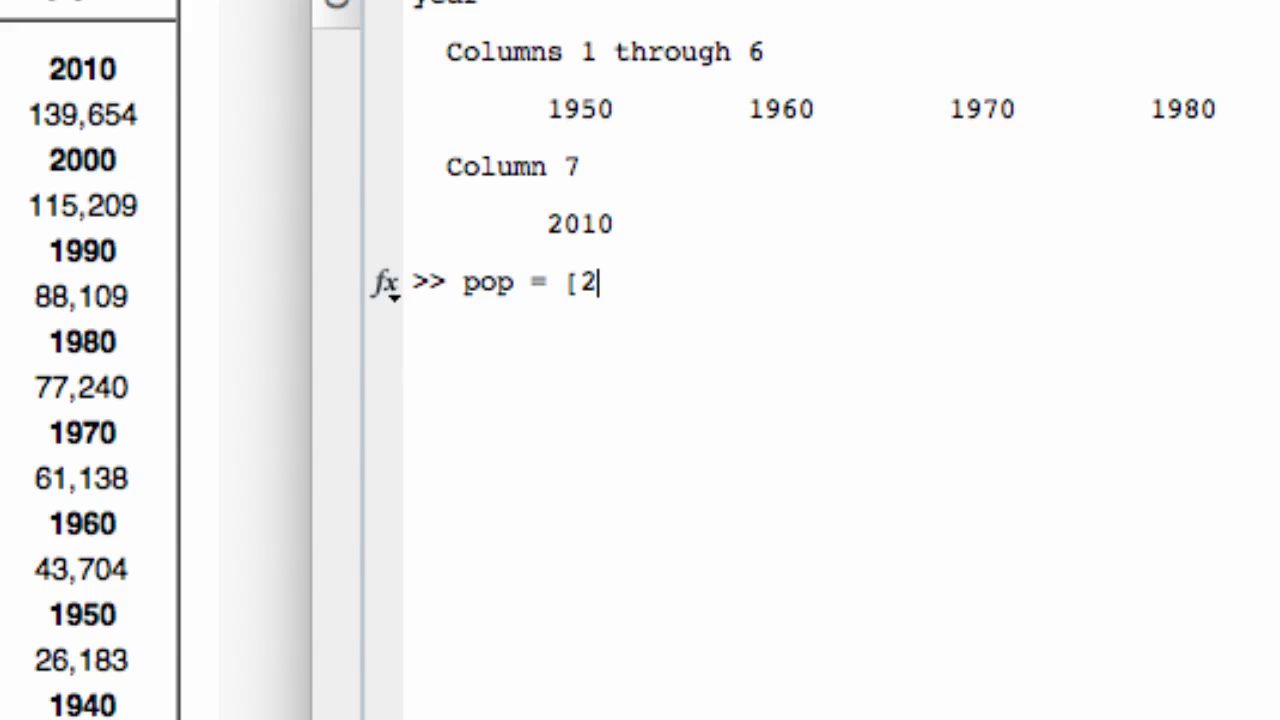
text(6183 )
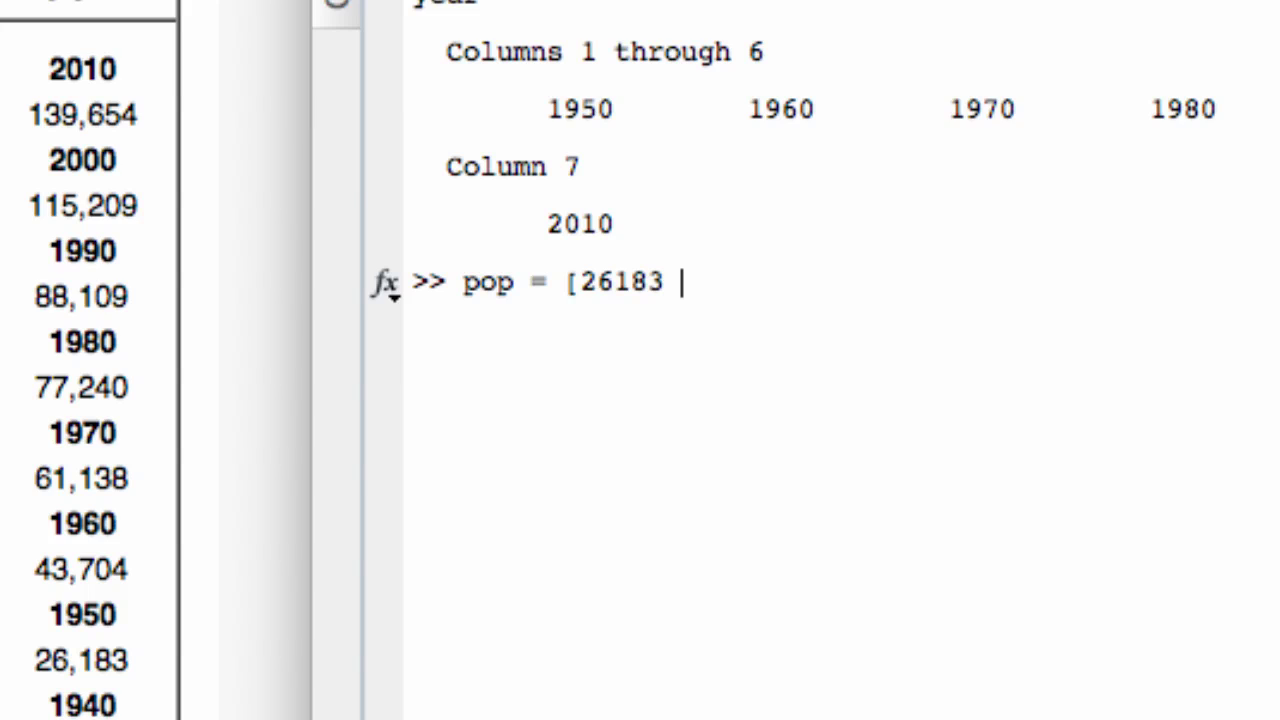
text(43704 )
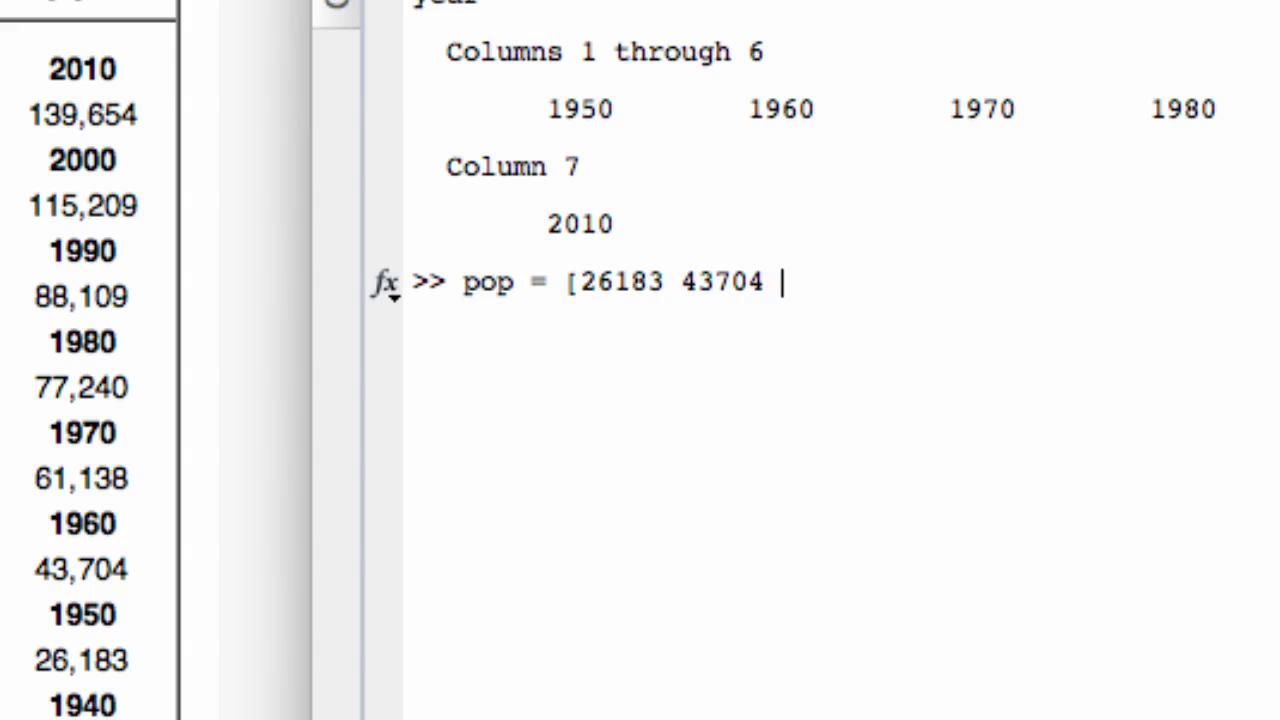
text(61138 )
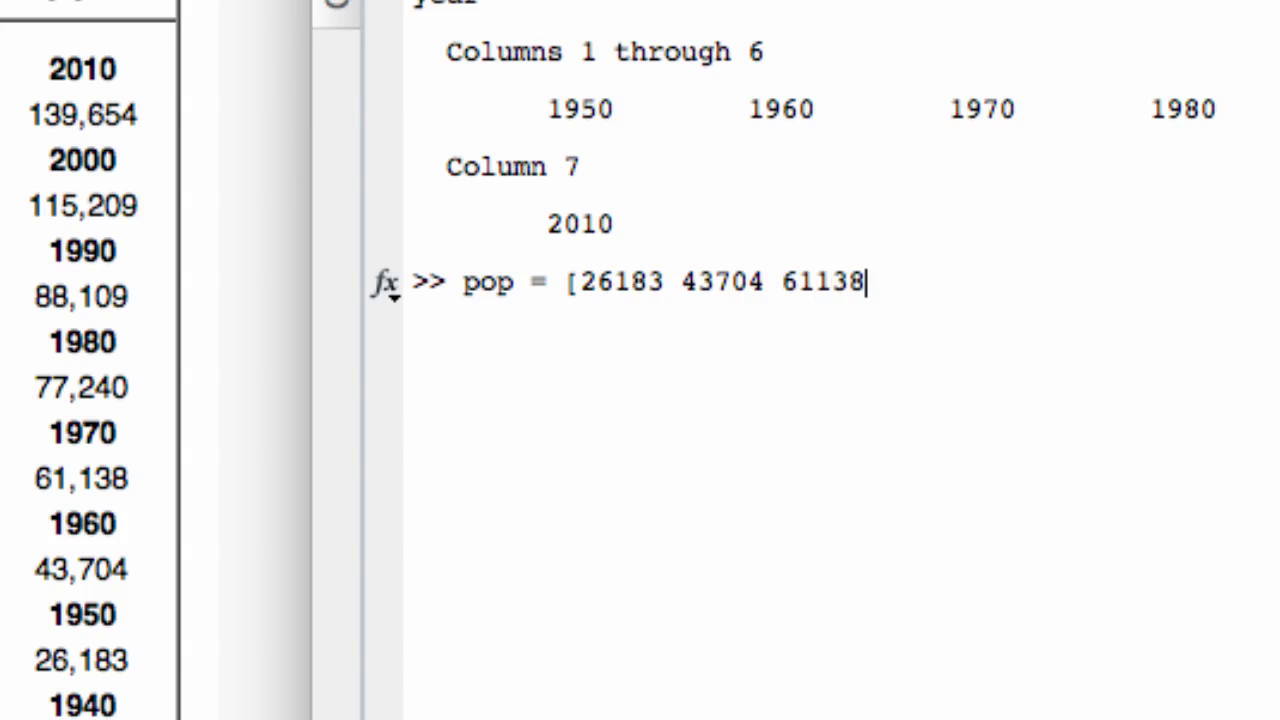
text(77240 )
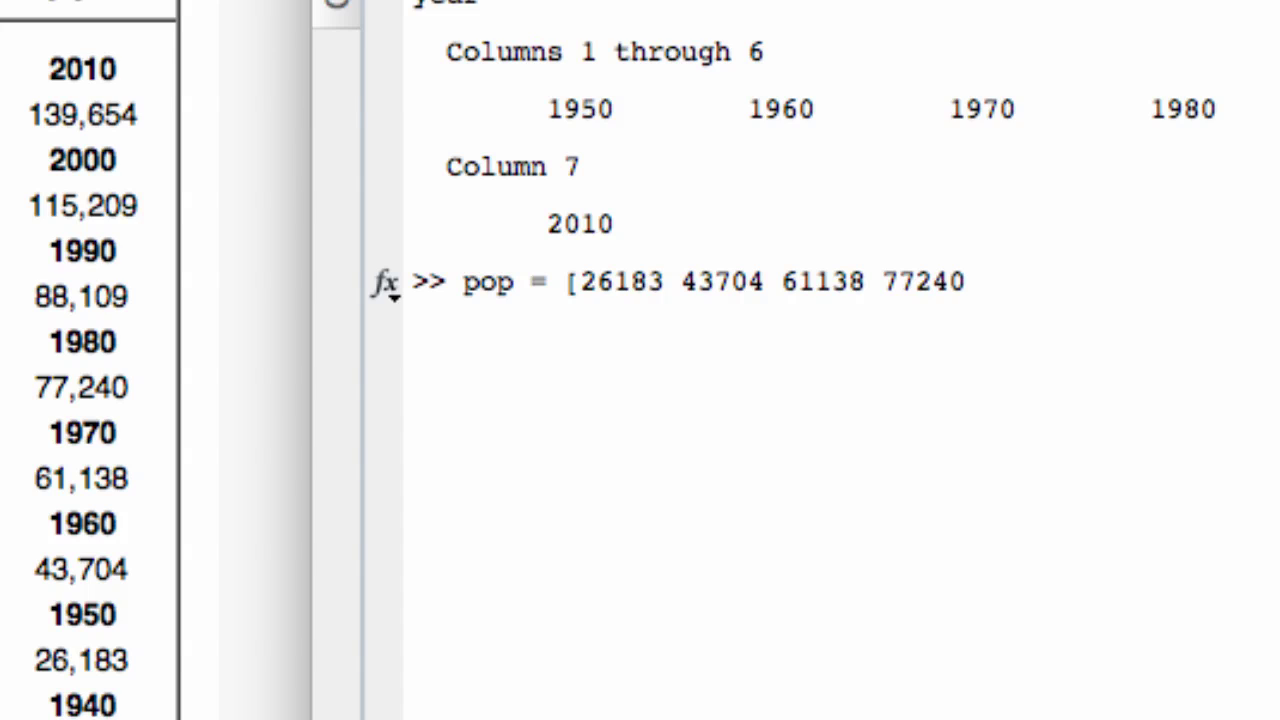
text(88109 )
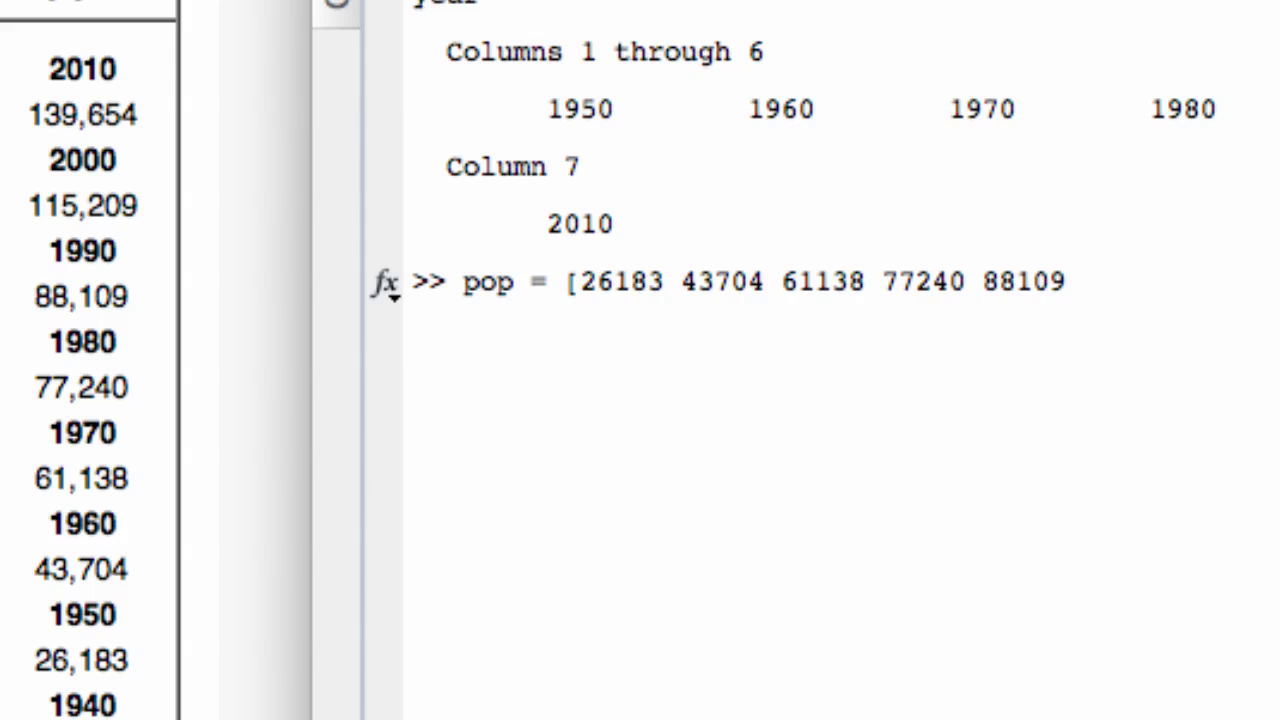
text(115209 )
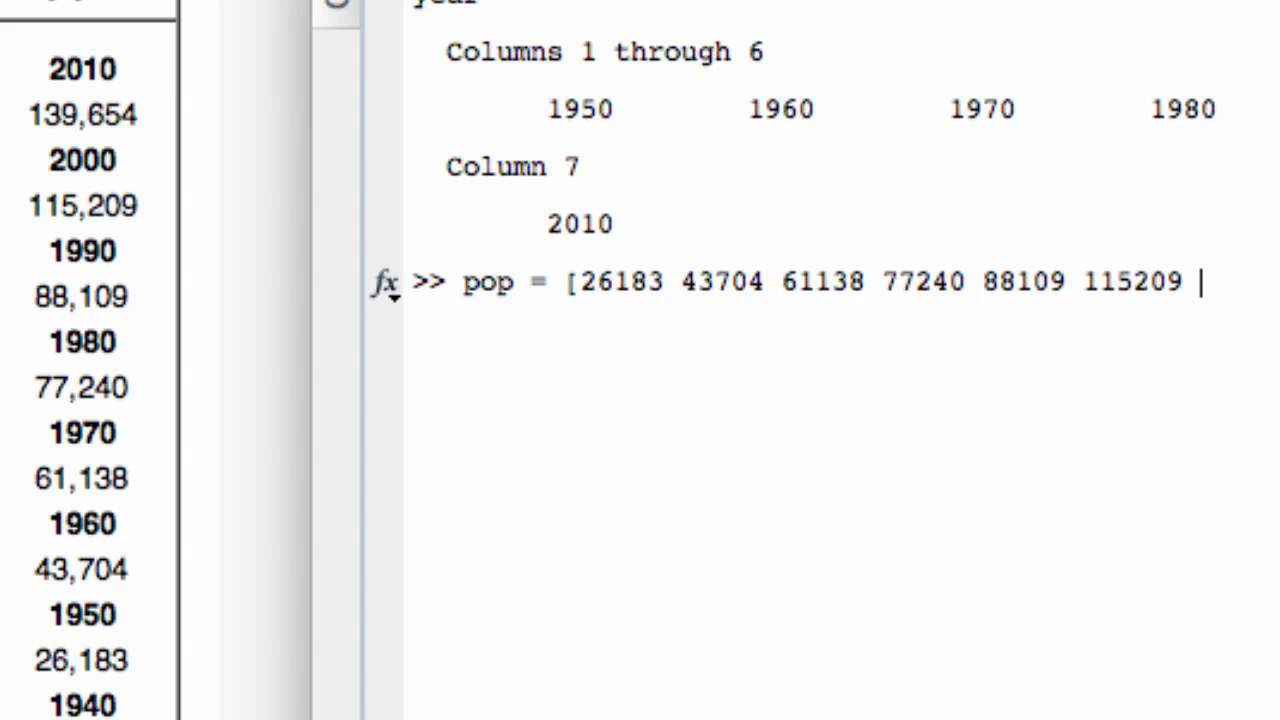
text(13965)
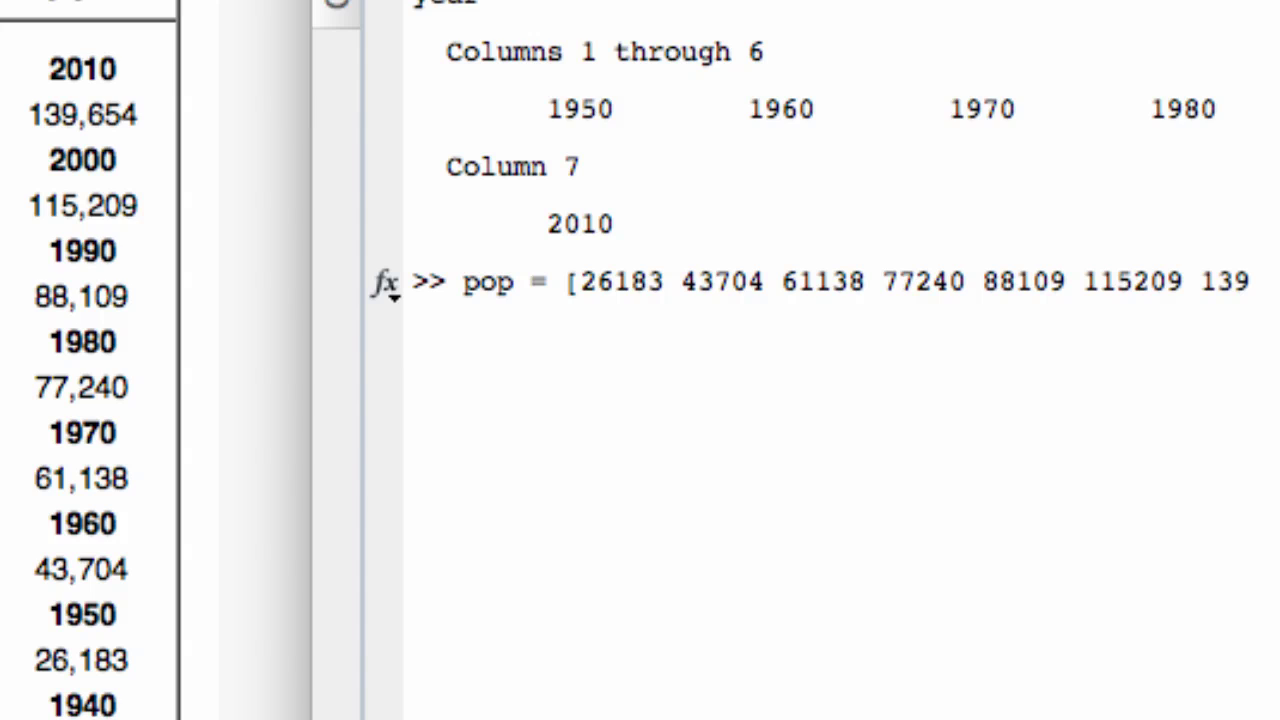
text(4])
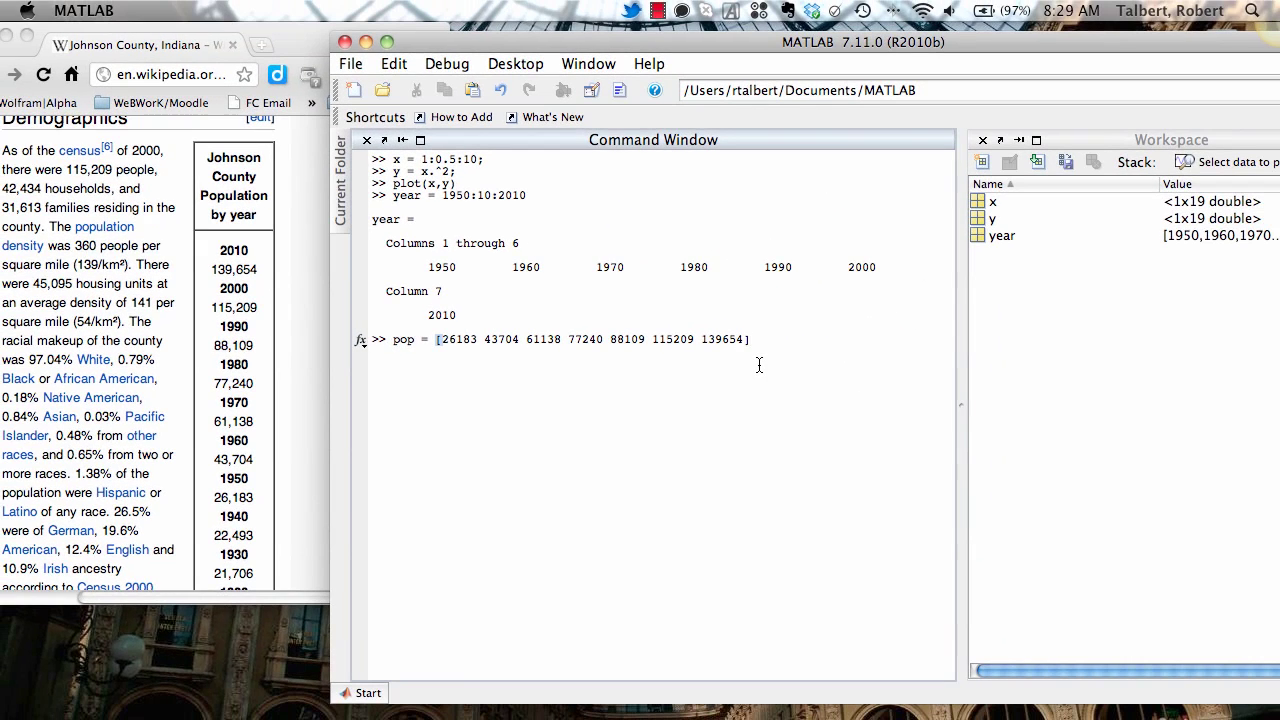
key(Return)
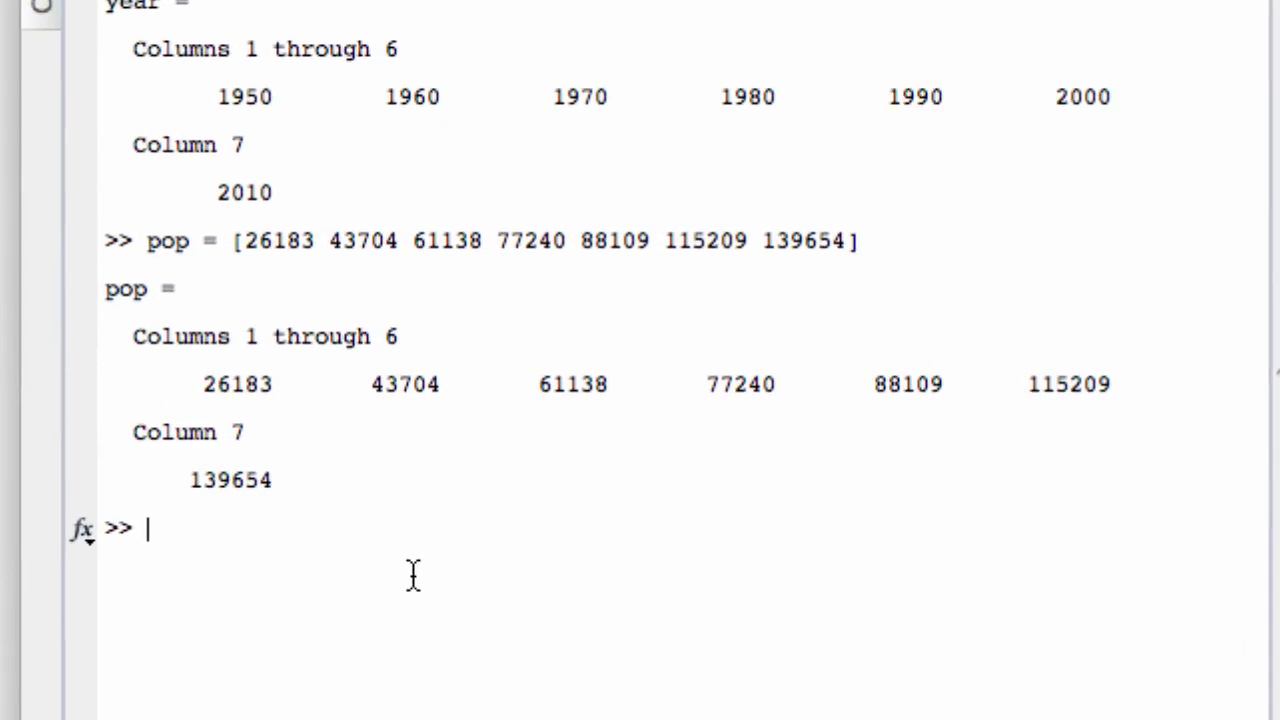
- Run plot(year, pop) to chart the 1950–2010 population as a line
text(plot()
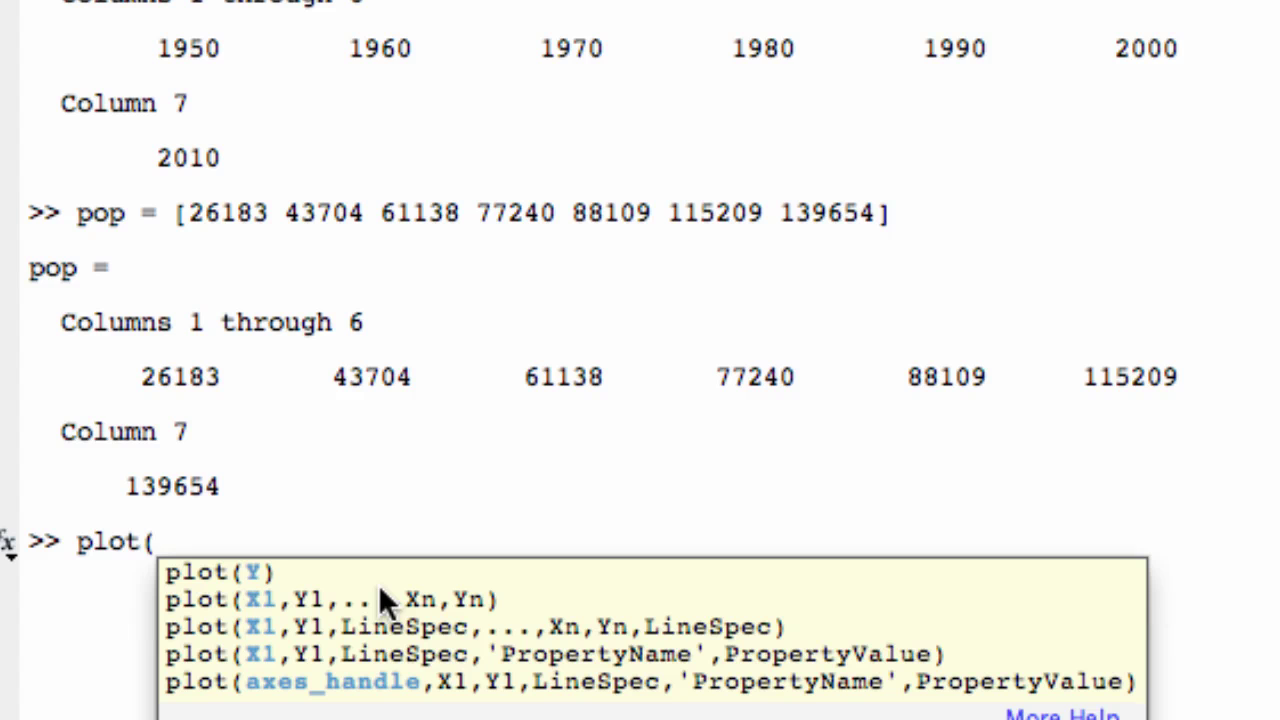
text(year, pop))
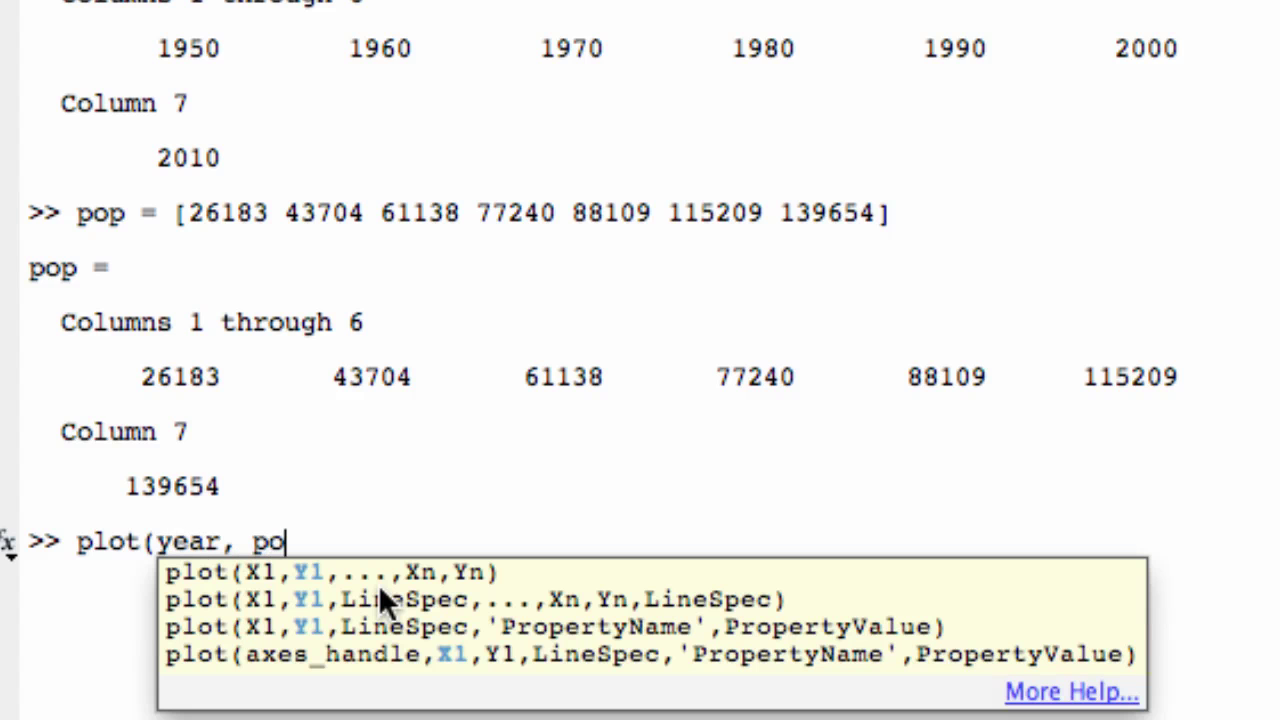
key(Return)
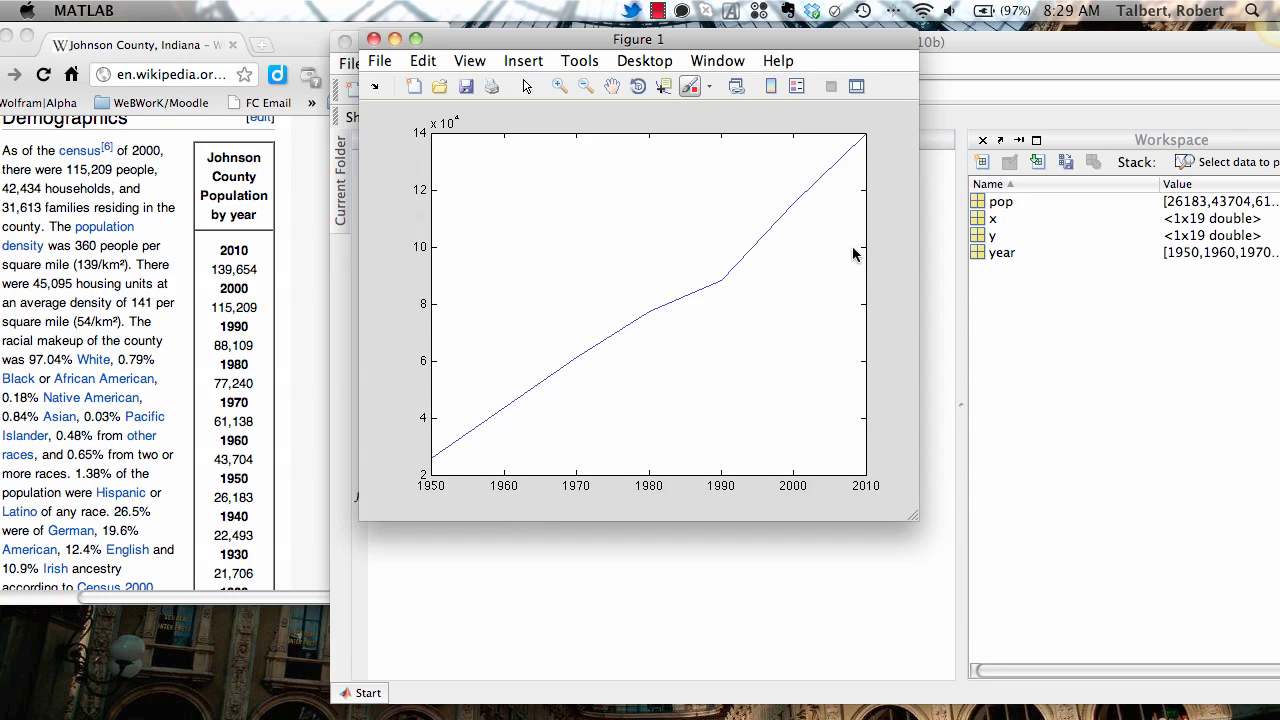
- Shrink and shift the MATLAB window left so Figure 1's population plot shows beside it
drag(690, 47, 1110, 50)
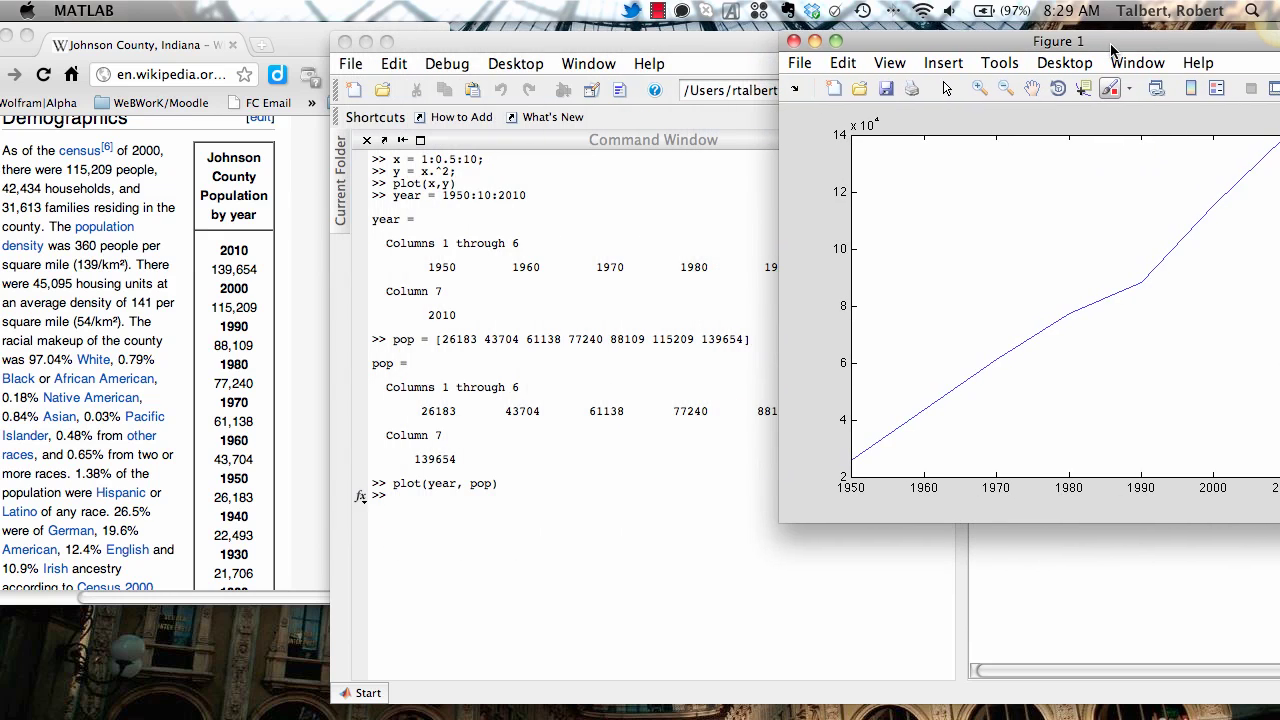
drag(747, 50, 620, 37)
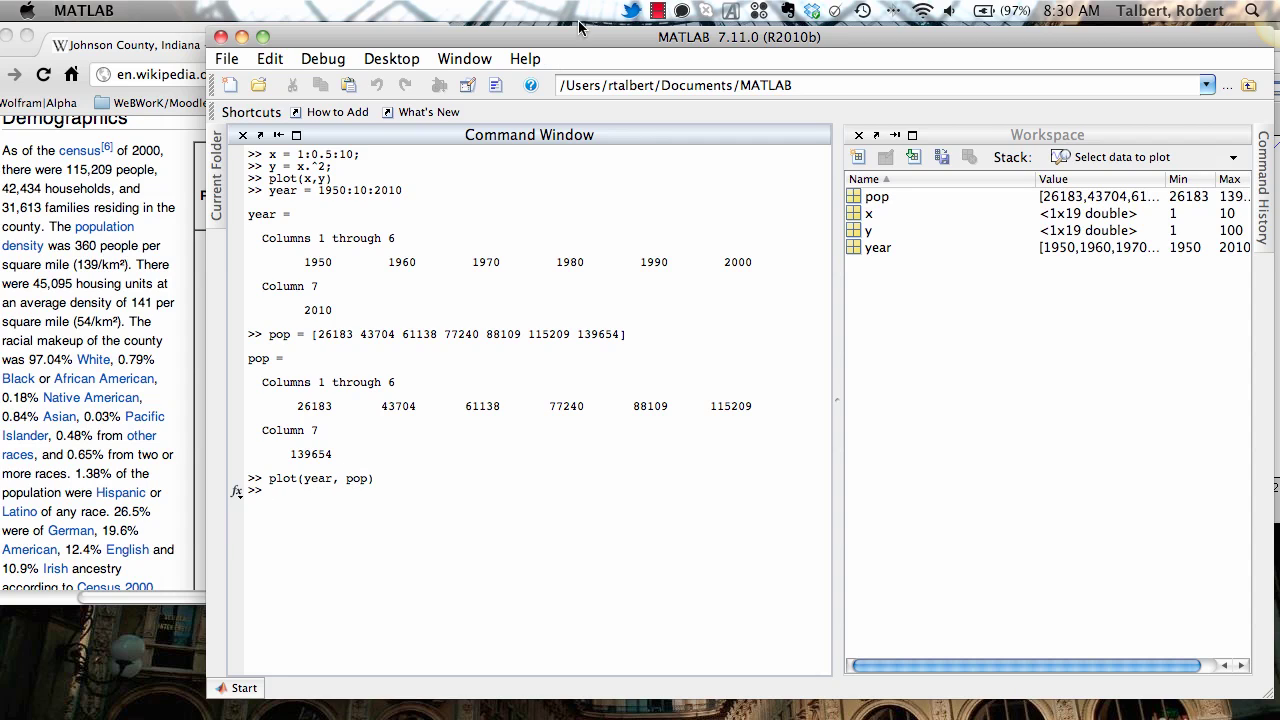
drag(590, 30, 575, 54)
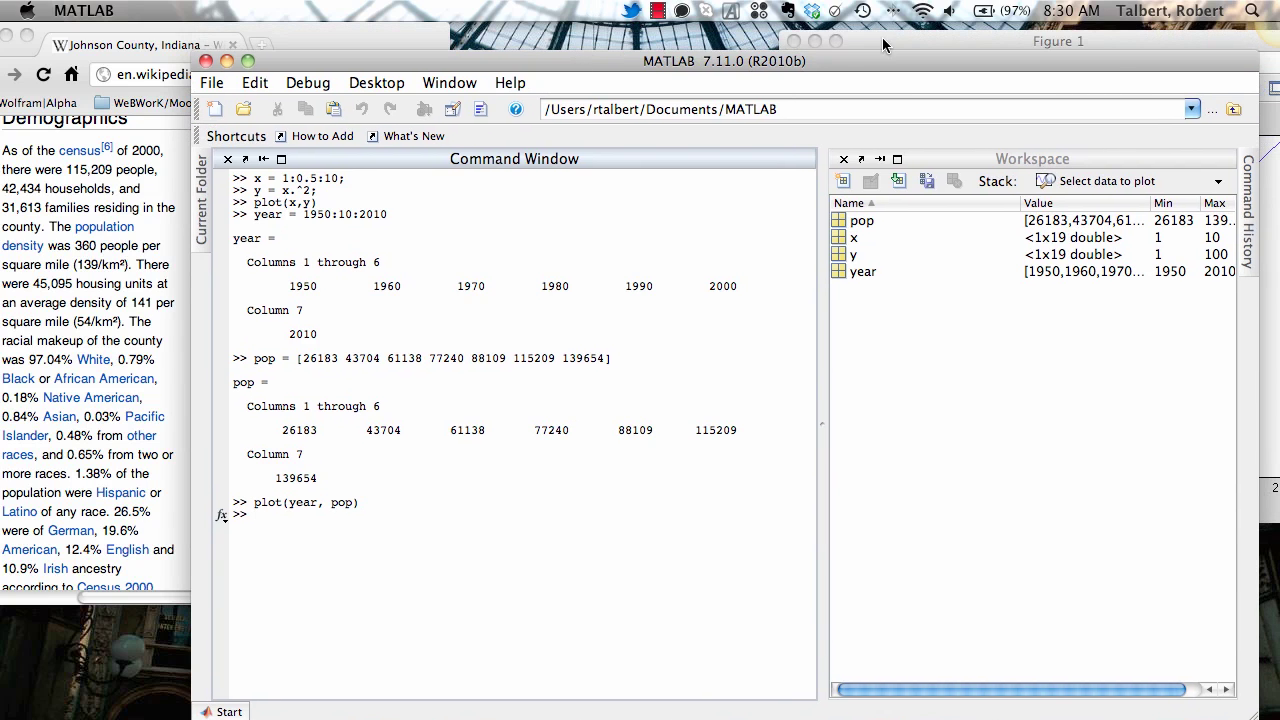
drag(882, 37, 750, 40)
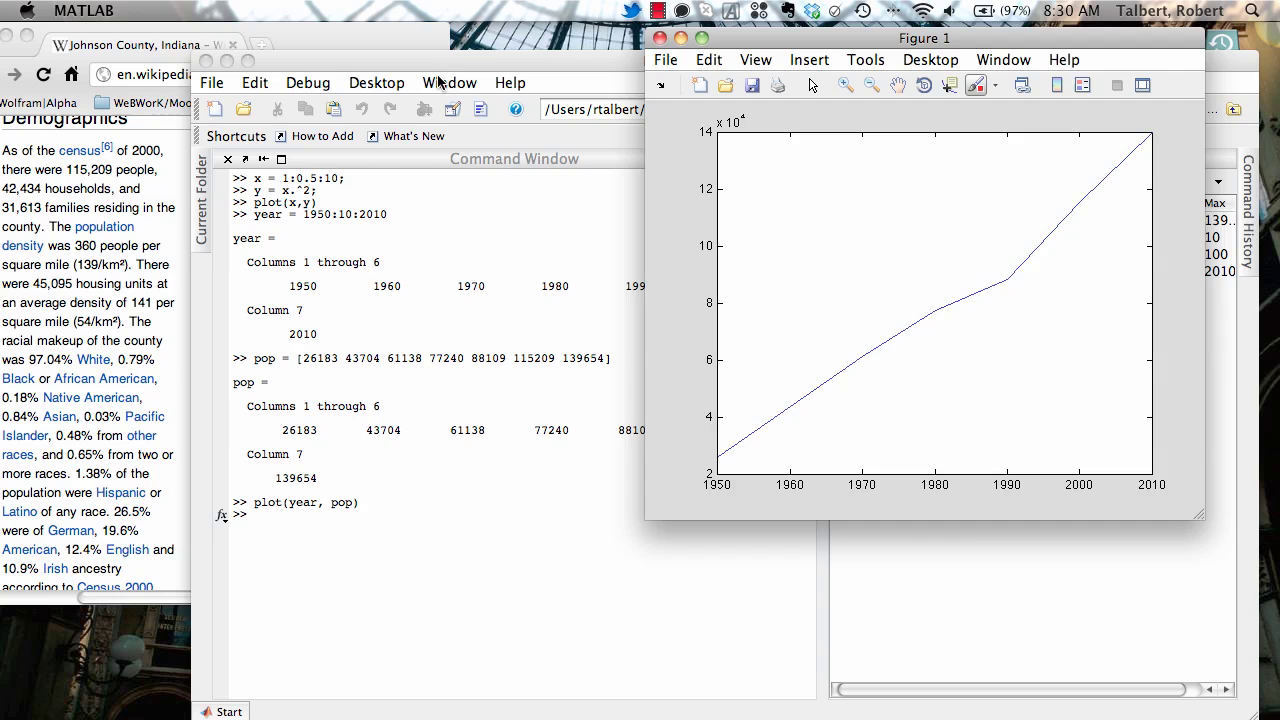
drag(456, 60, 401, 52)
click(816, 32)
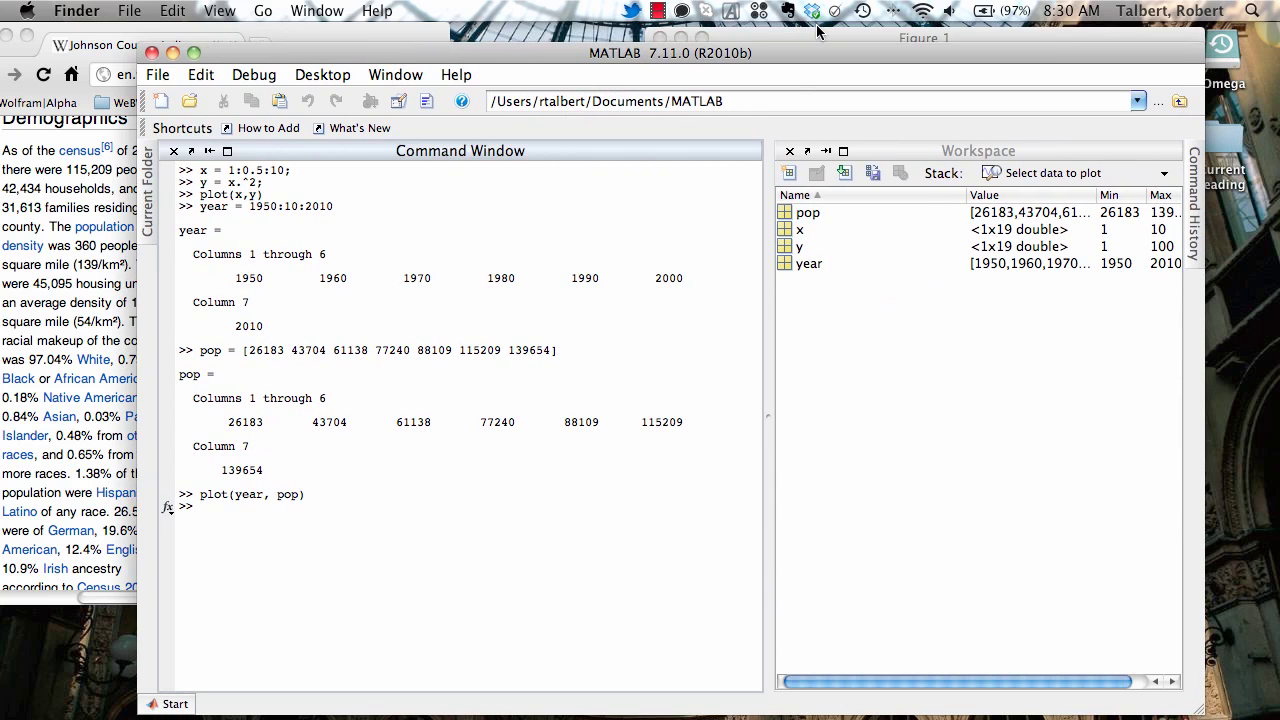
drag(1200, 713, 948, 656)
click(1041, 330)
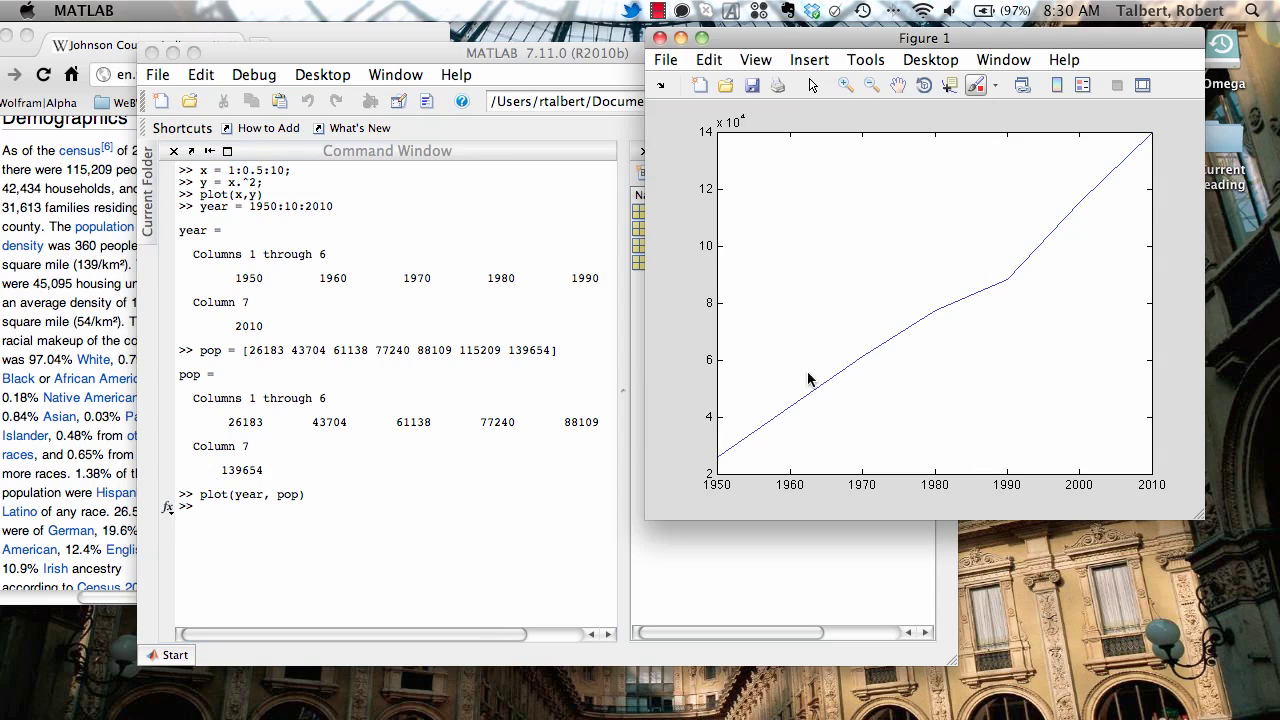
click(293, 514)
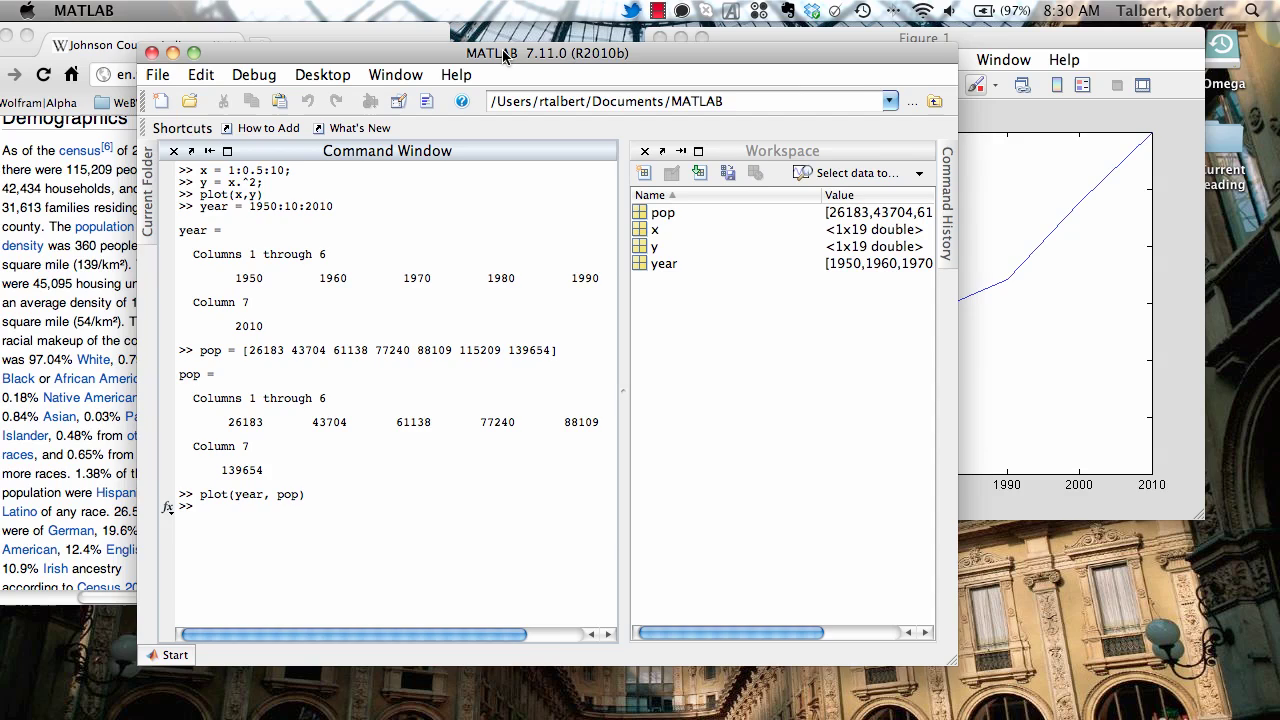
drag(505, 57, 454, 52)
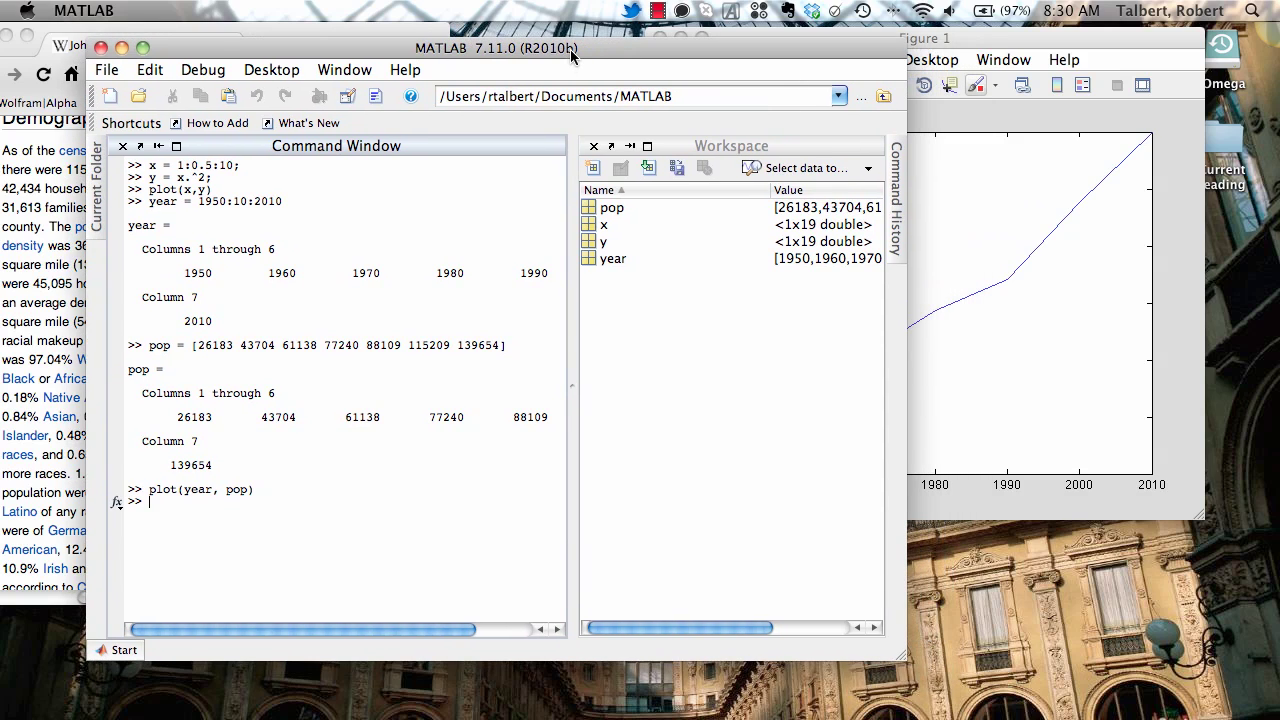
- Redraw the plot as plot(year, pop, '--bs') with a dashed blue line and square markers
key(Up)
key(Left)
text(, )
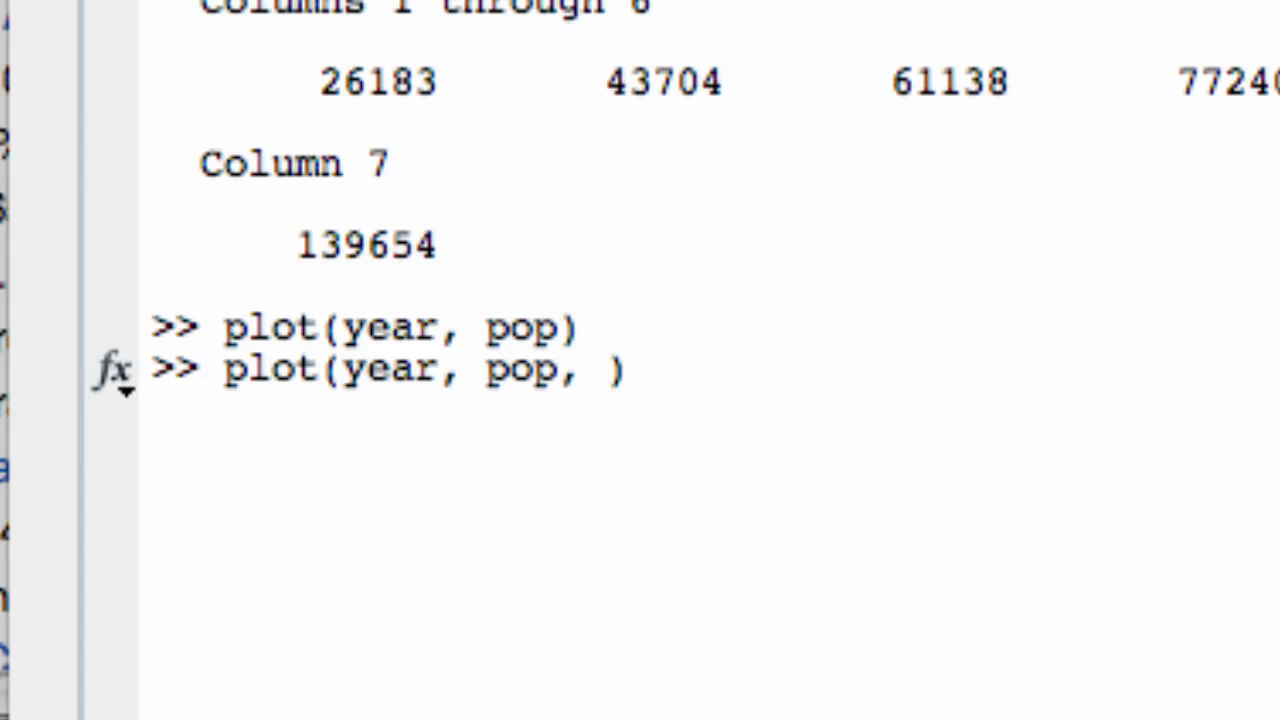
text('--)
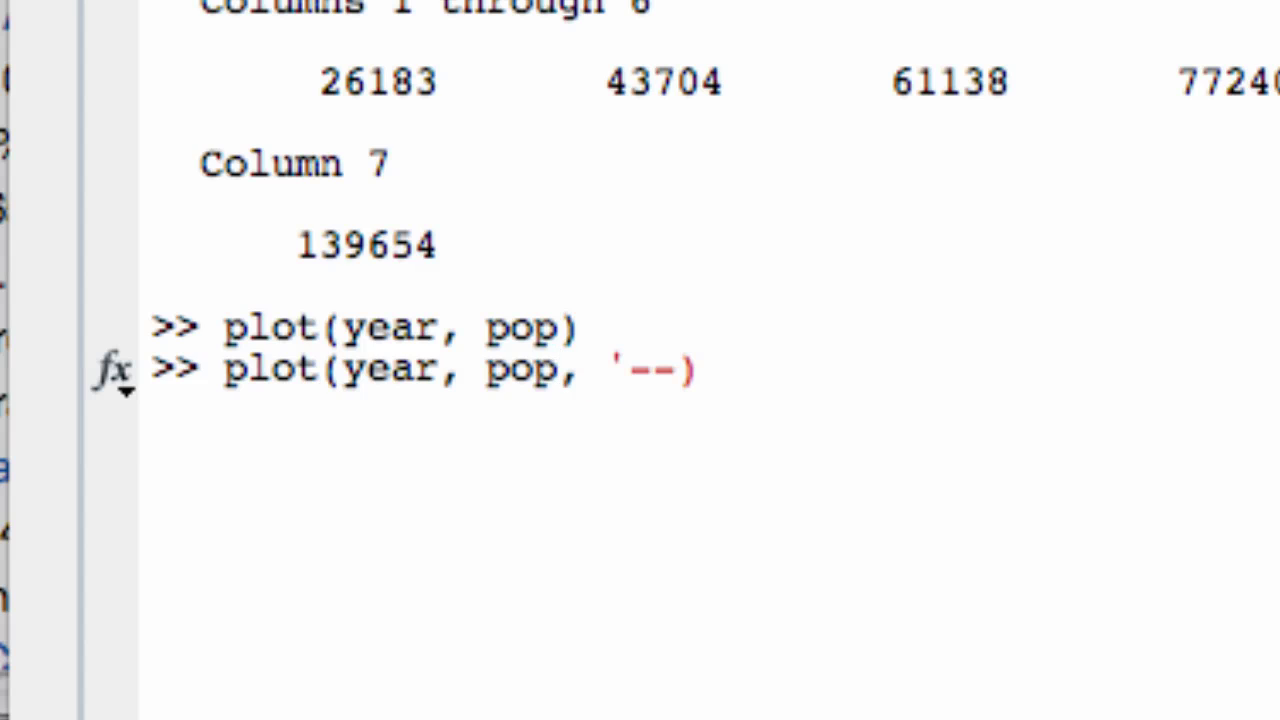
text(bs')
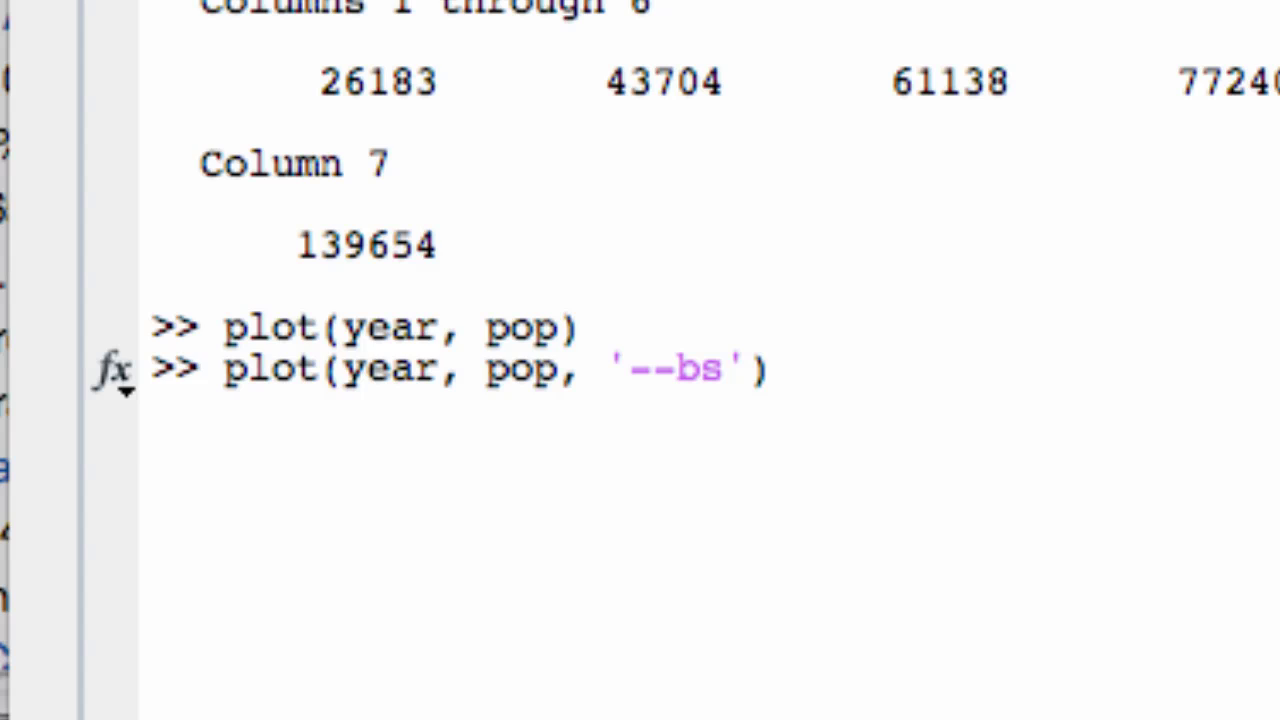
text())
key(BackSpace)
key(Return)
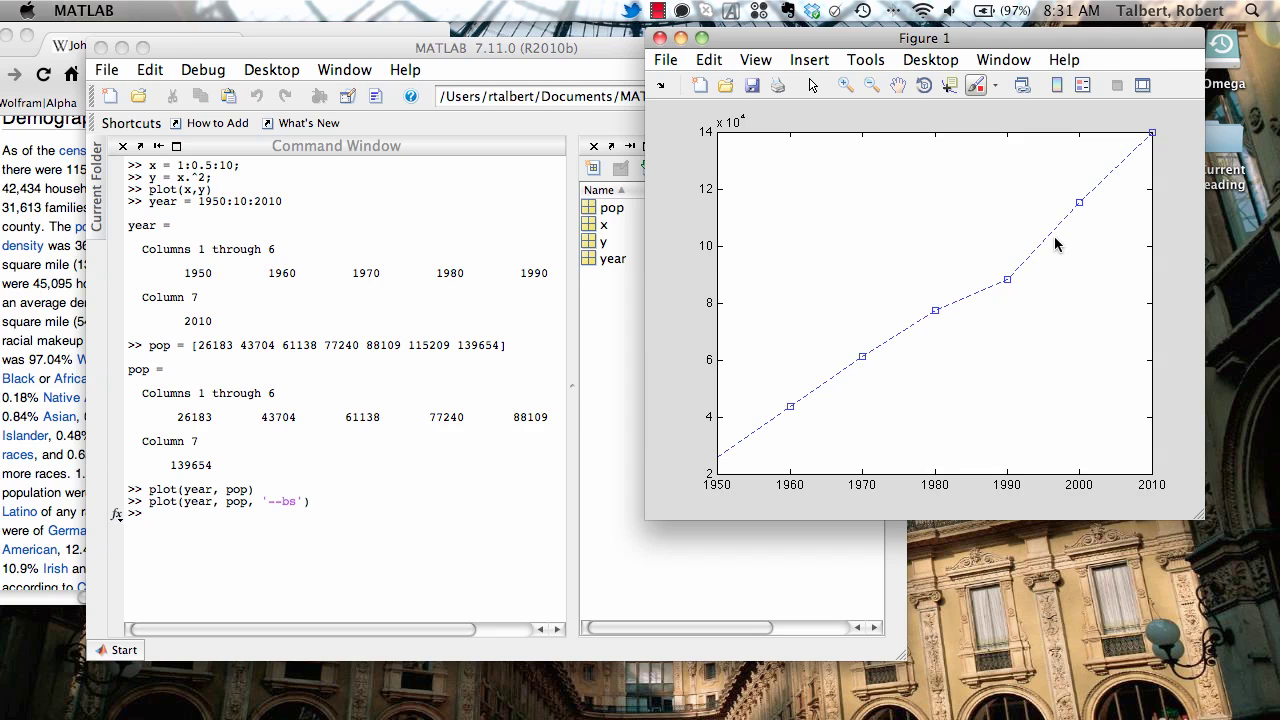
click(206, 522)
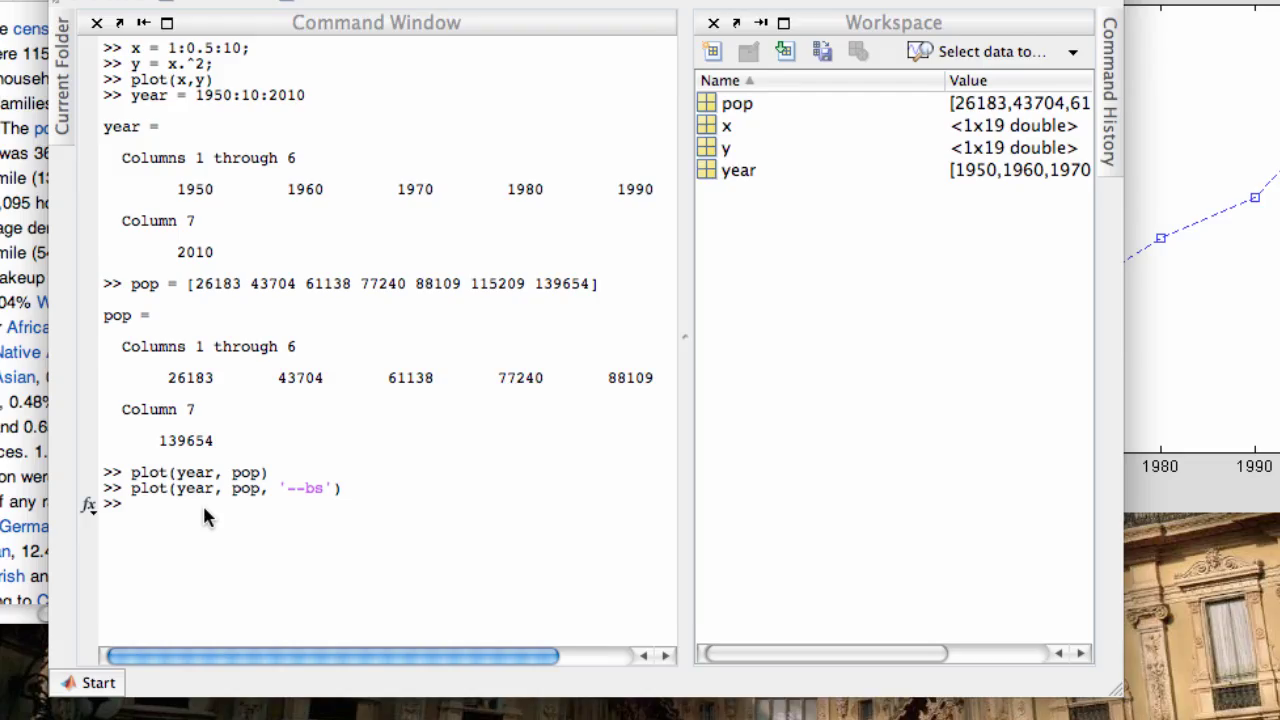
- Add the title 'Johnson County population' to Figure 1 with the title command
key(Up)
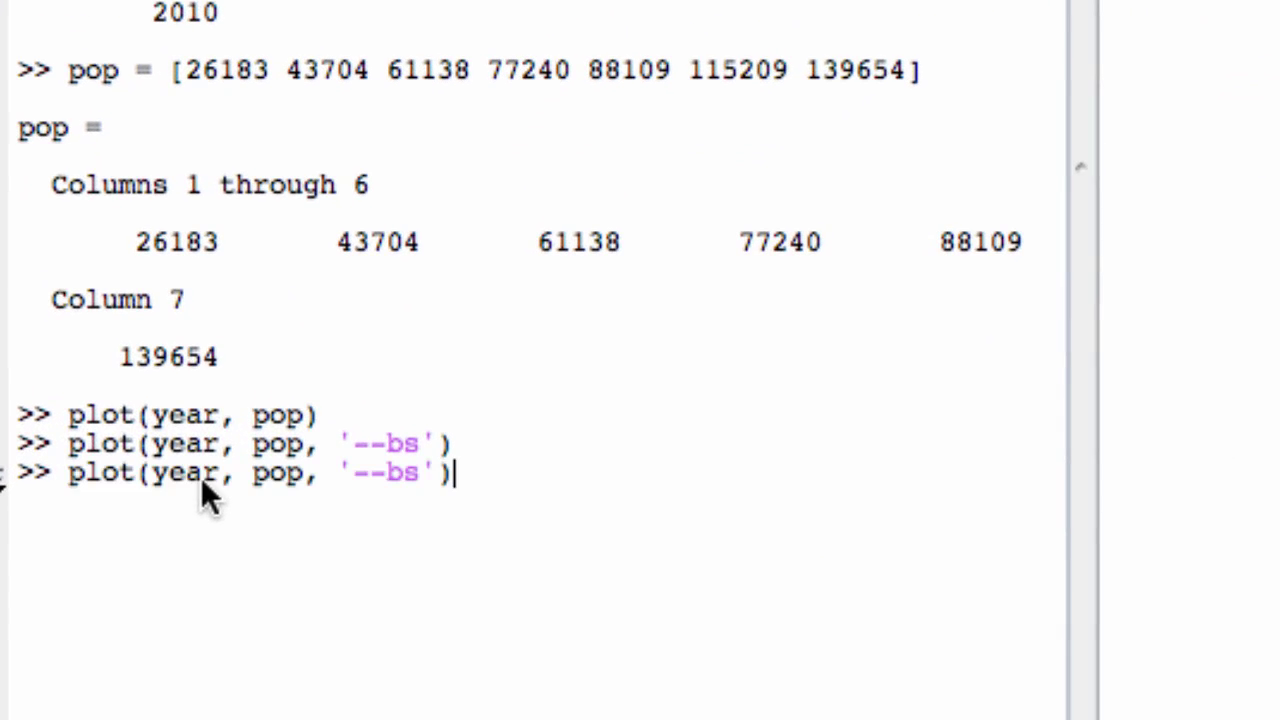
key(Escape)
text(title()
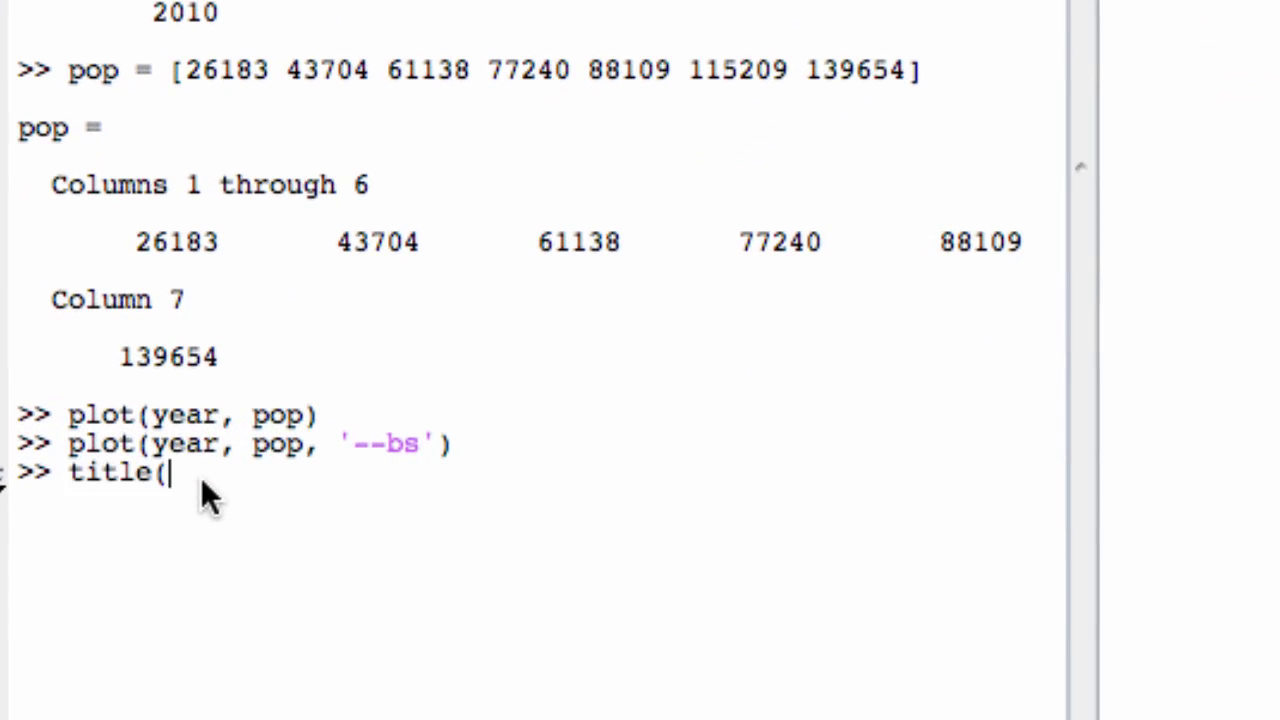
text('Johnson )
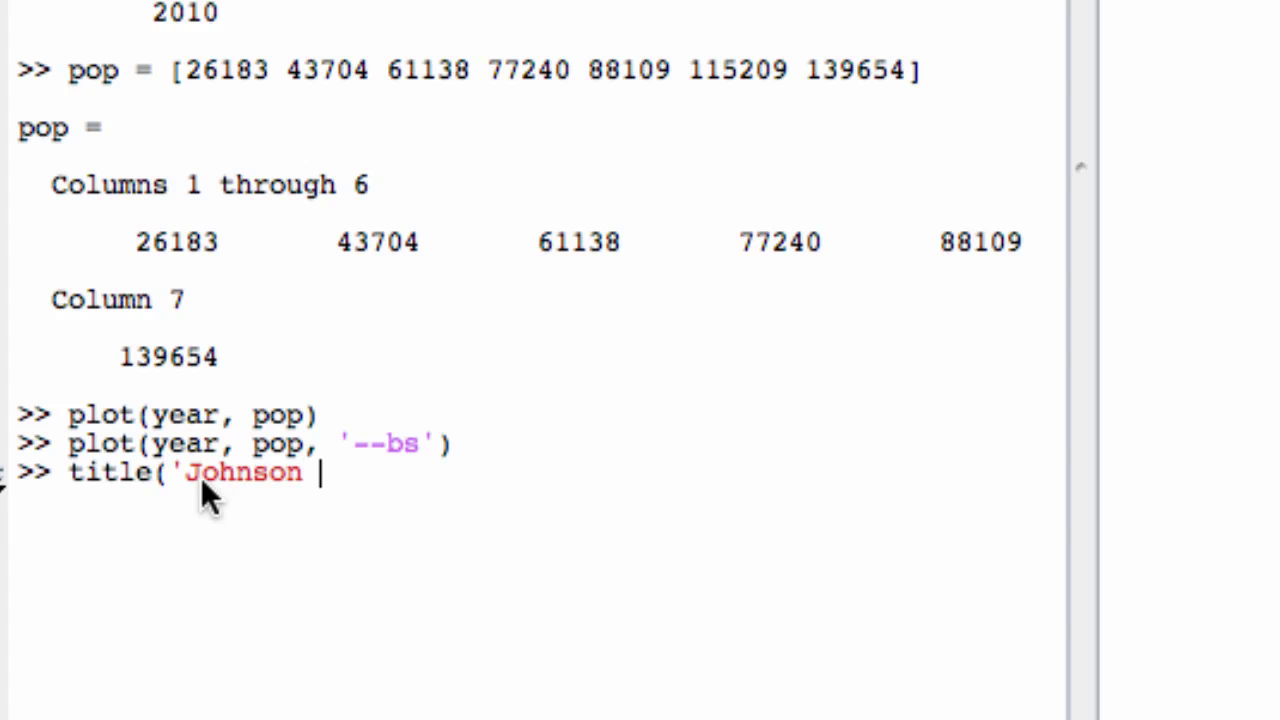
text(County population'))
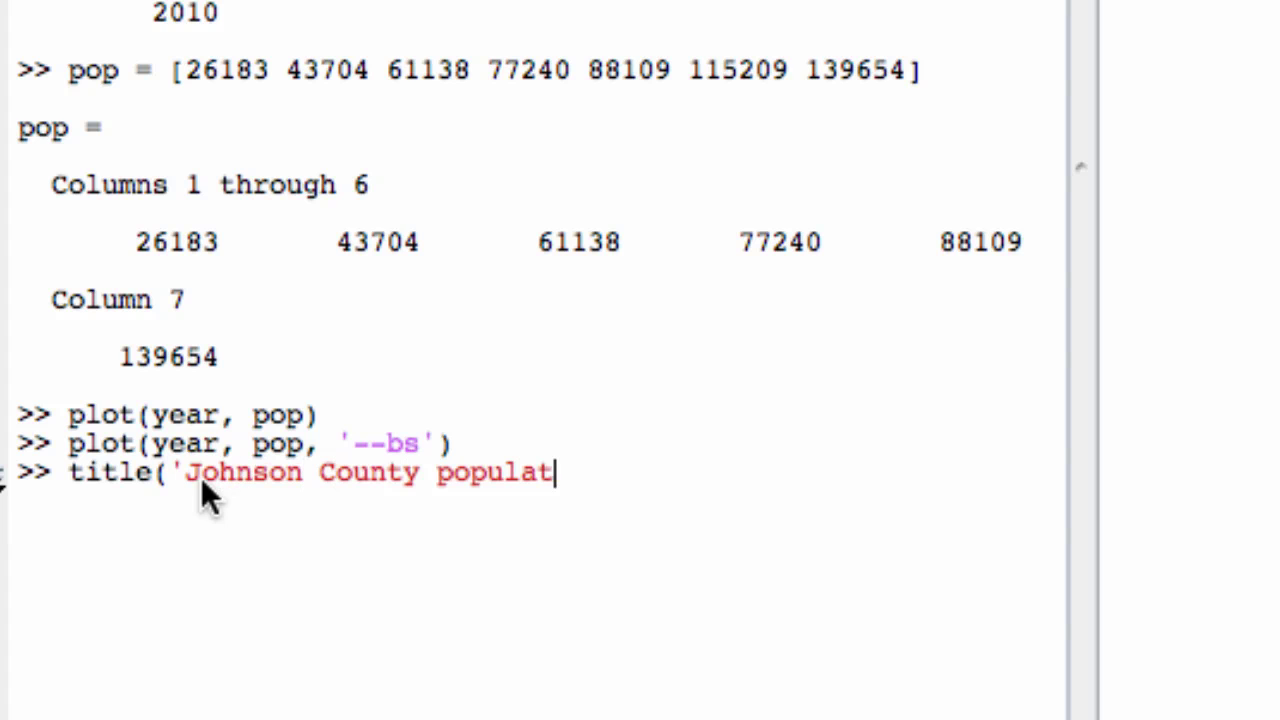
key(Return)
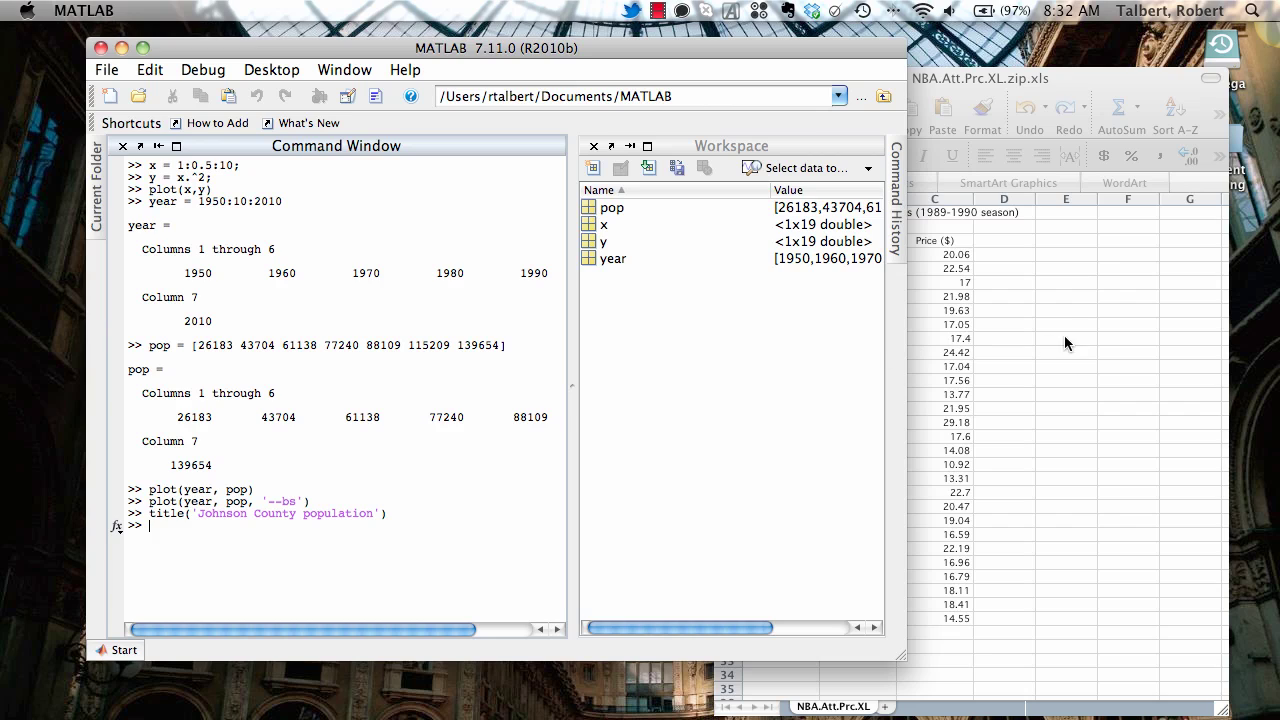
- Bring the NBA.Att.Prc.XL.zip.xls attendance and ticket price sheet forward beside MATLAB
click(1067, 311)
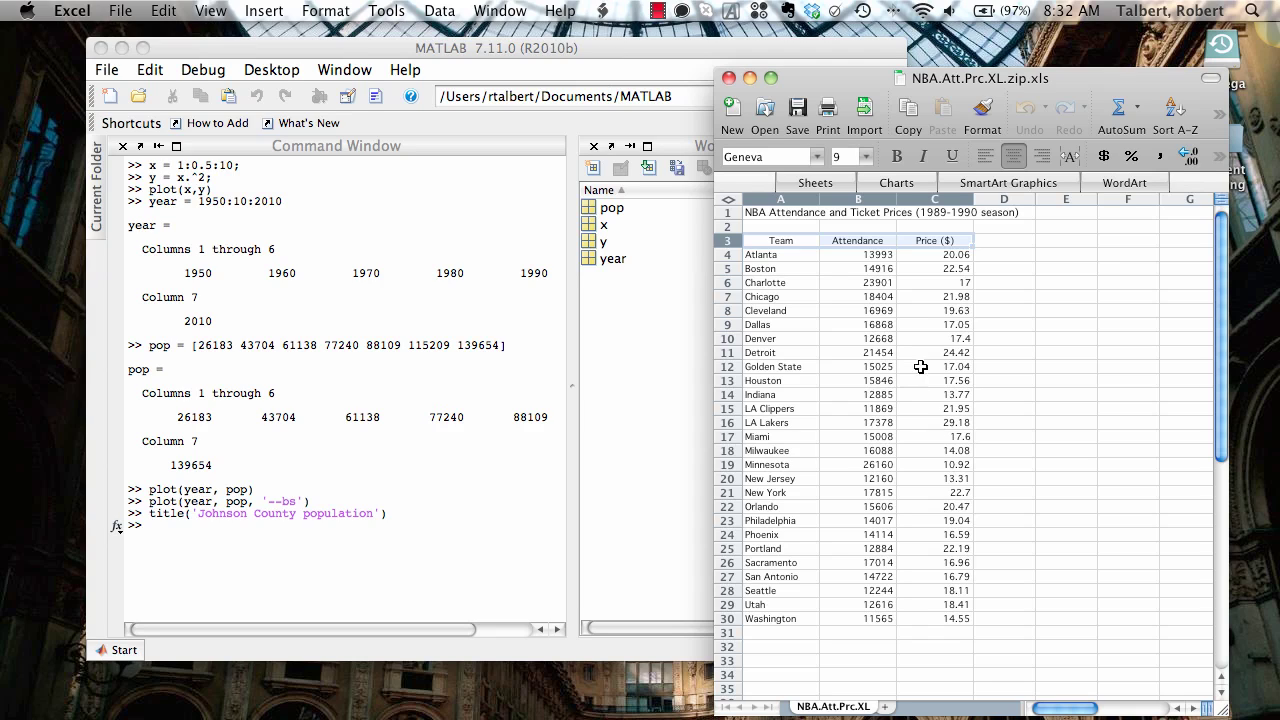
- Create a new workspace variable named nba and open it in the Variable Editor
click(645, 55)
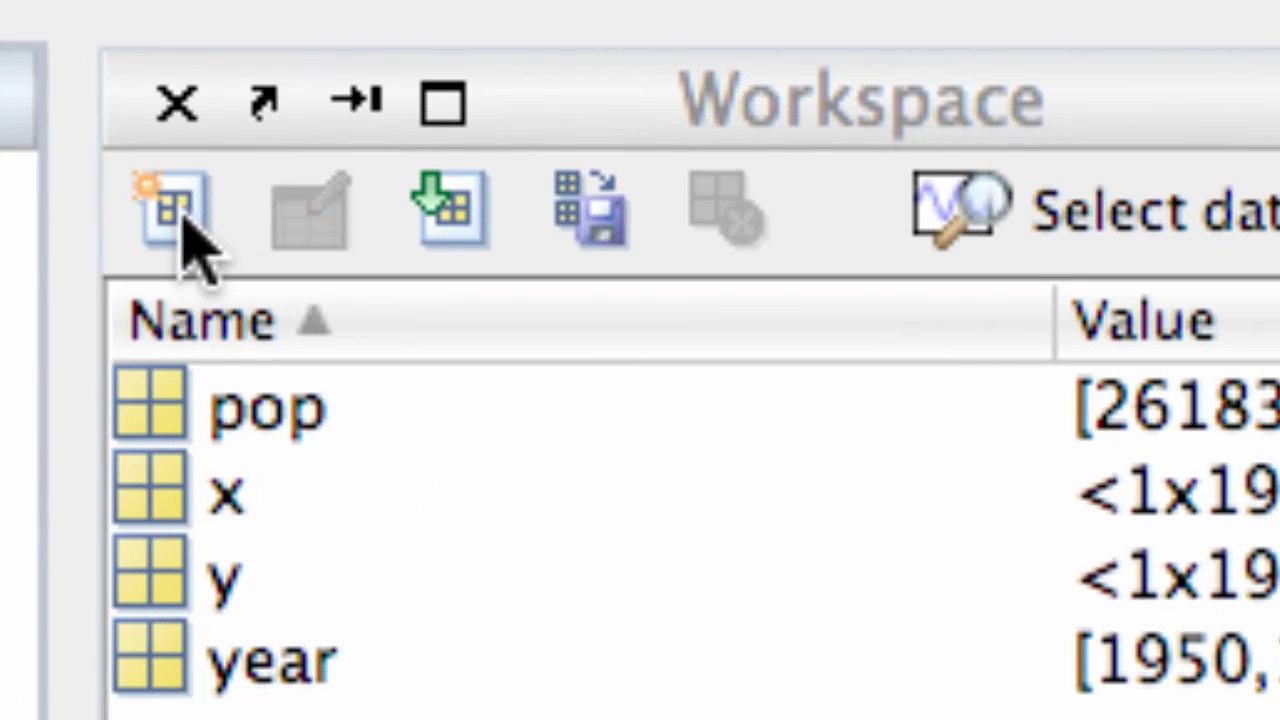
click(183, 215)
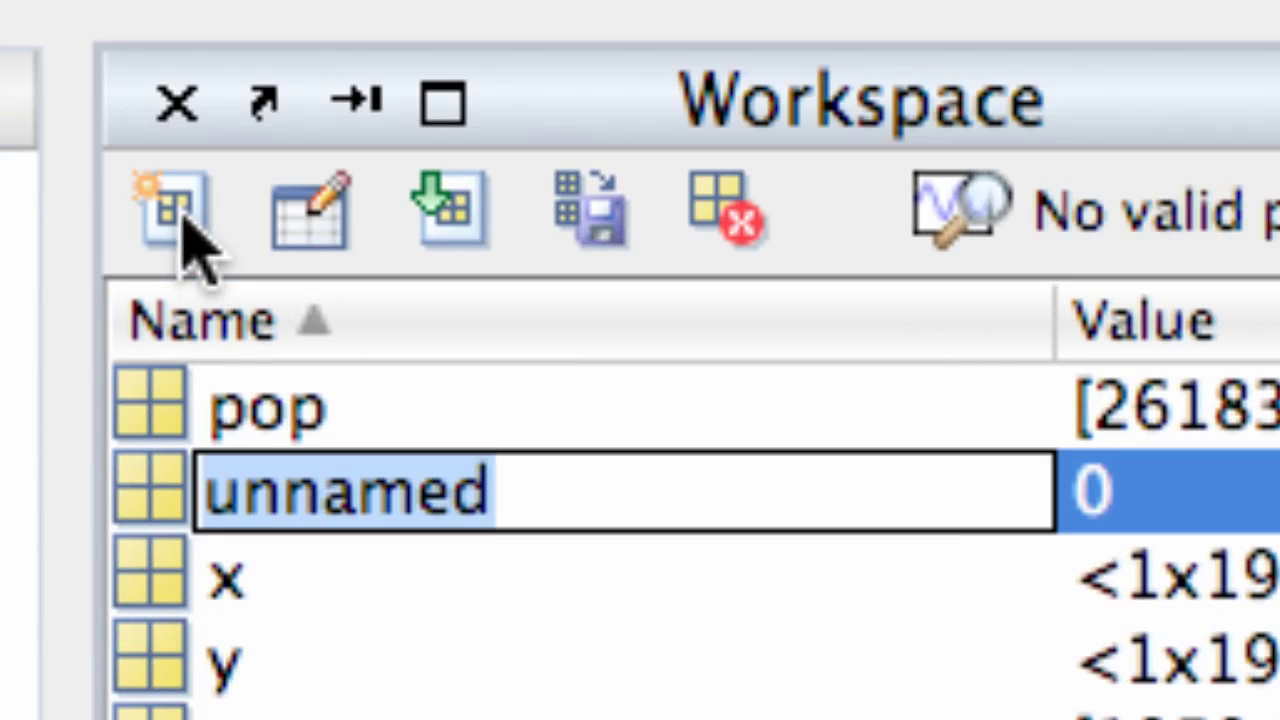
text(nba)
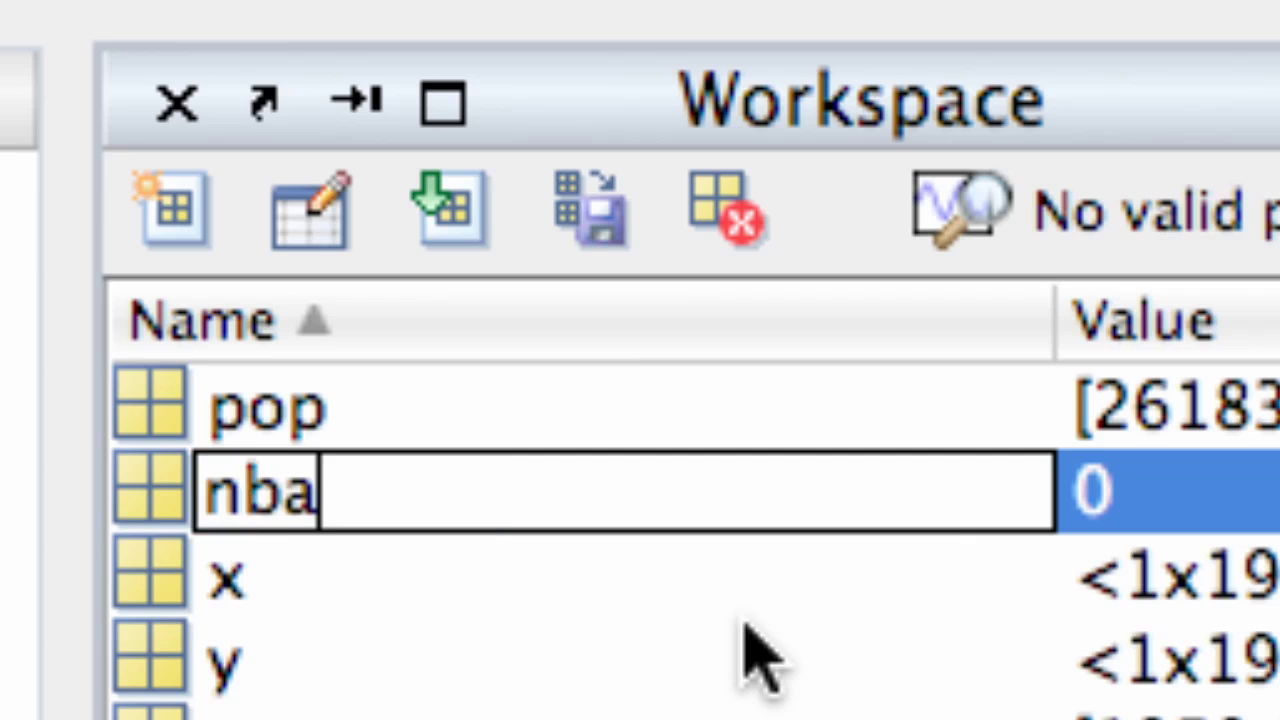
key(Return)
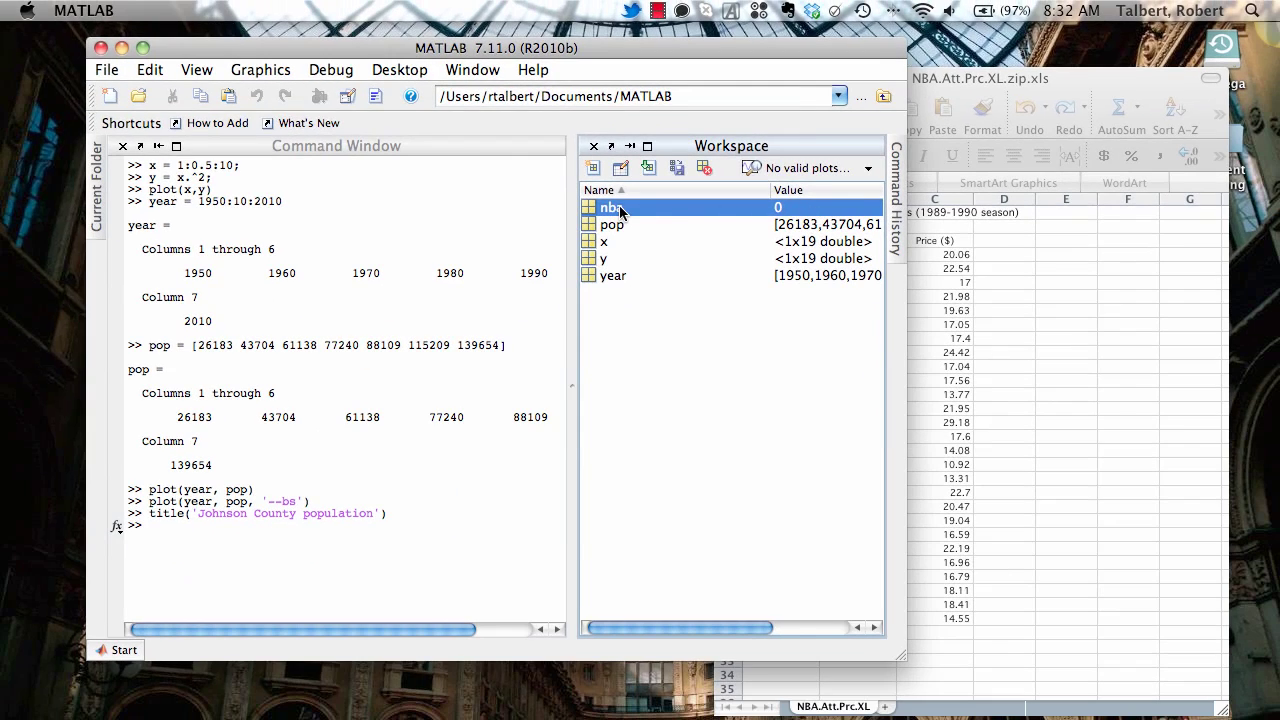
double_click(612, 207)
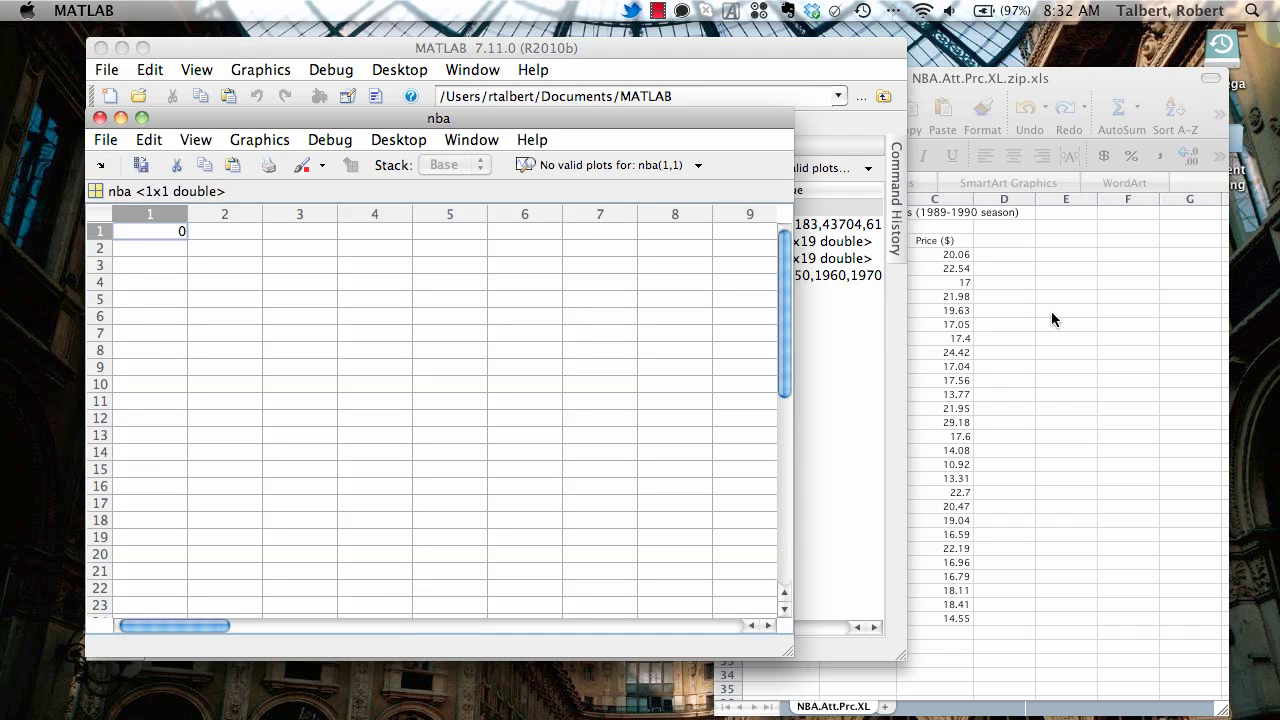
- Copy the Attendance and Price values B4:C30 from the Excel sheet
click(1051, 313)
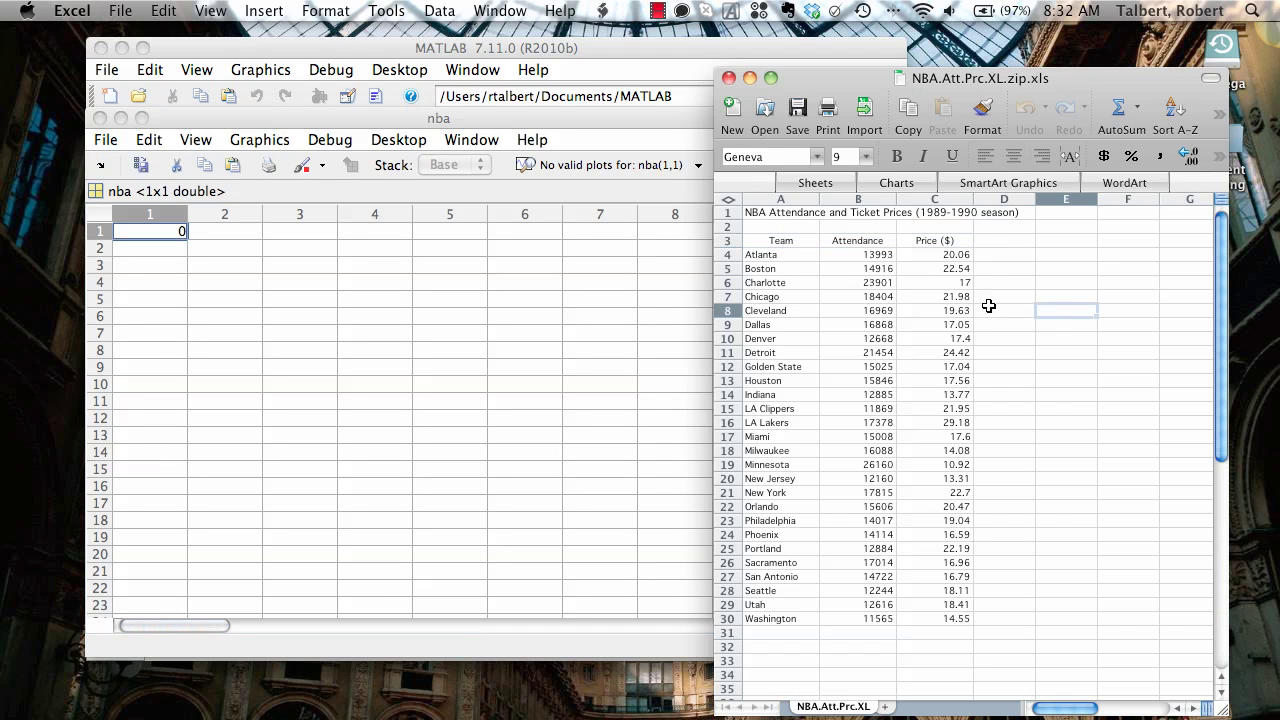
drag(885, 254, 942, 615)
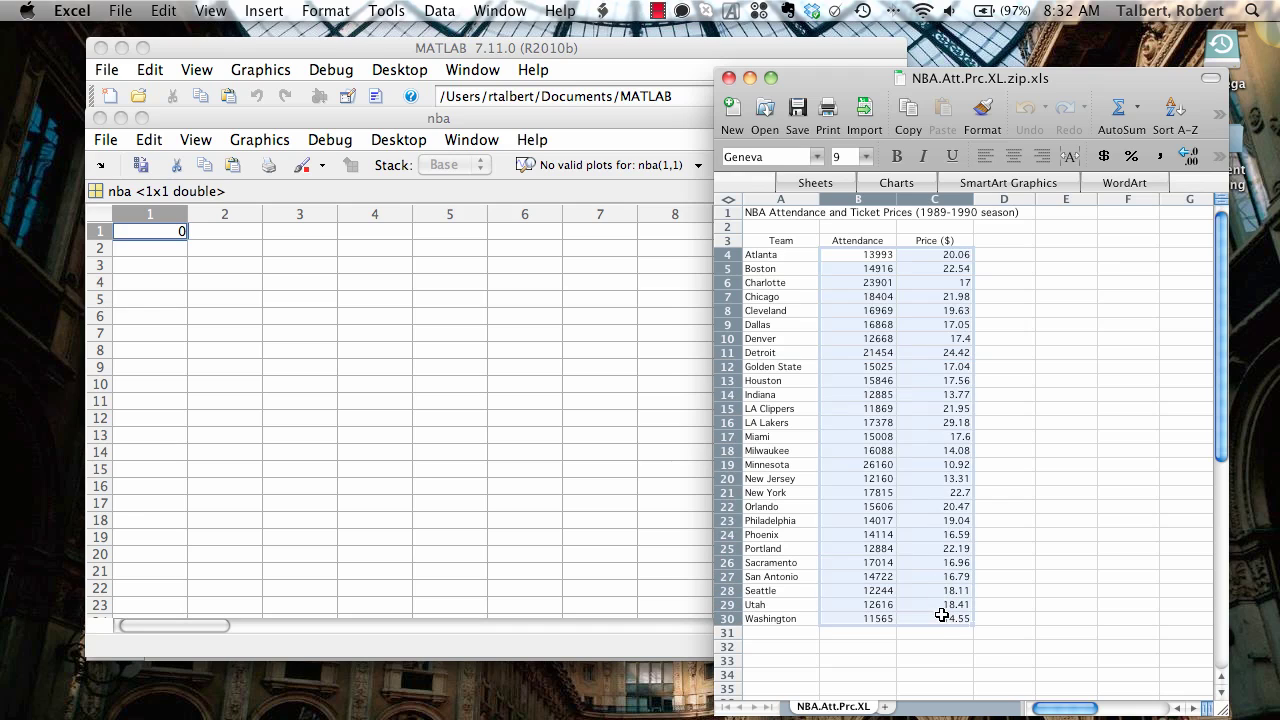
right_click(914, 440)
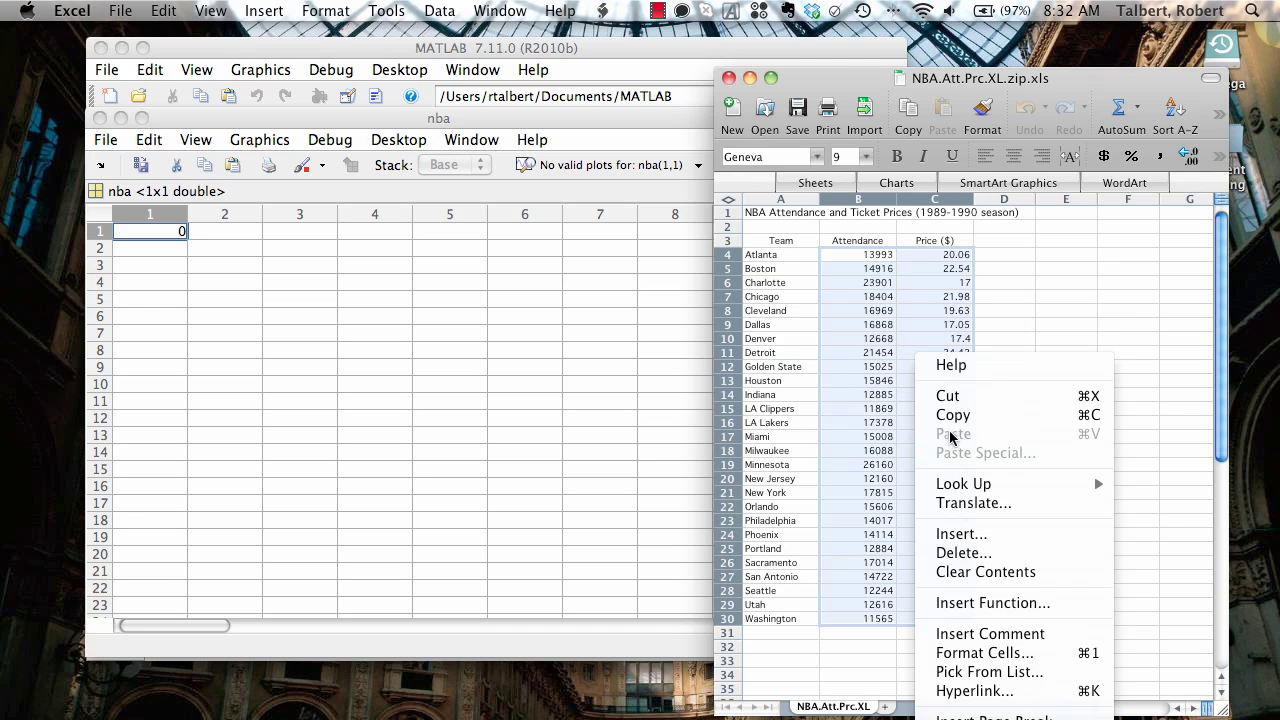
click(955, 415)
- Paste the copied Excel data at nba's first cell, making nba a 27x2 matrix
click(179, 236)
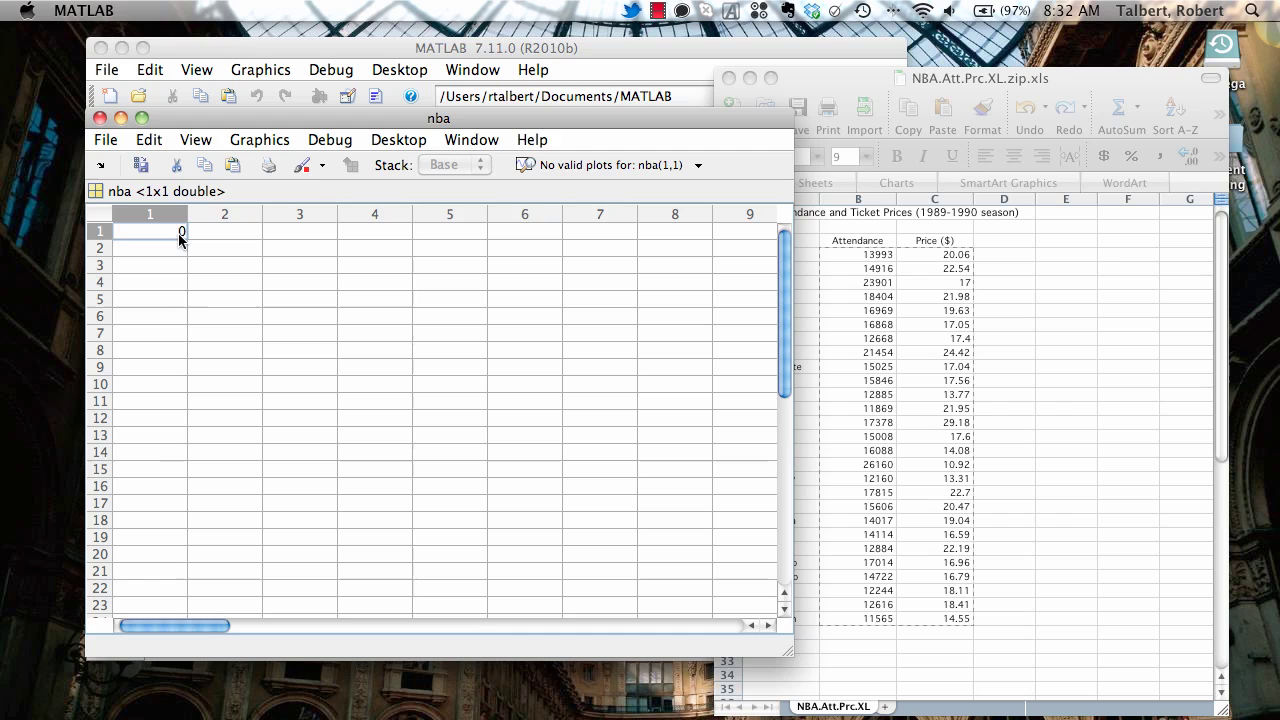
right_click(179, 237)
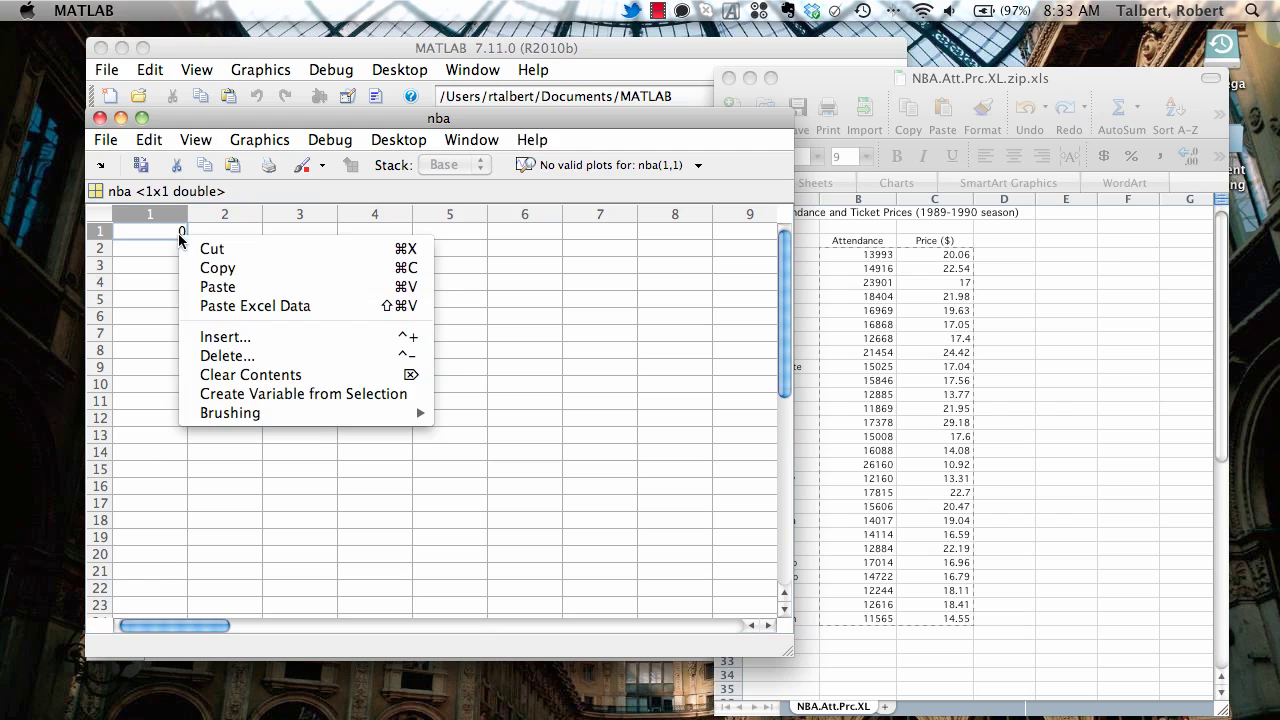
click(217, 307)
scroll(360, 374, down, 5)
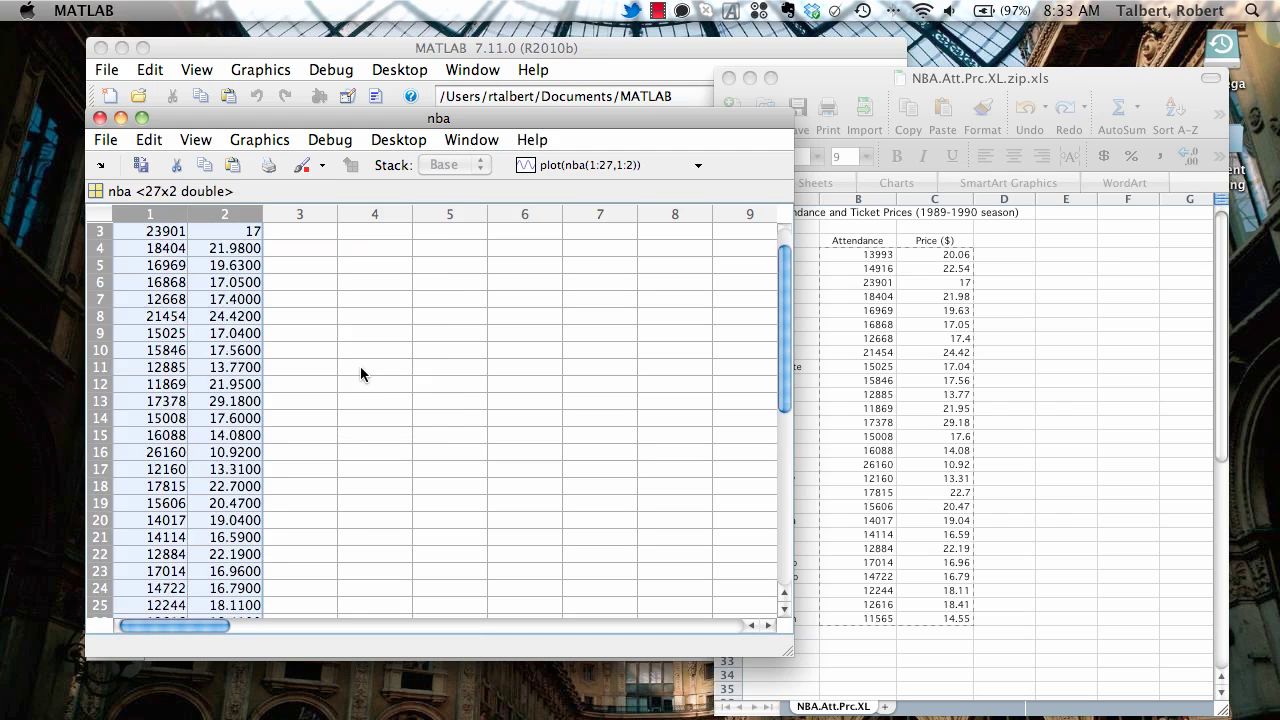
scroll(361, 373, up, 5)
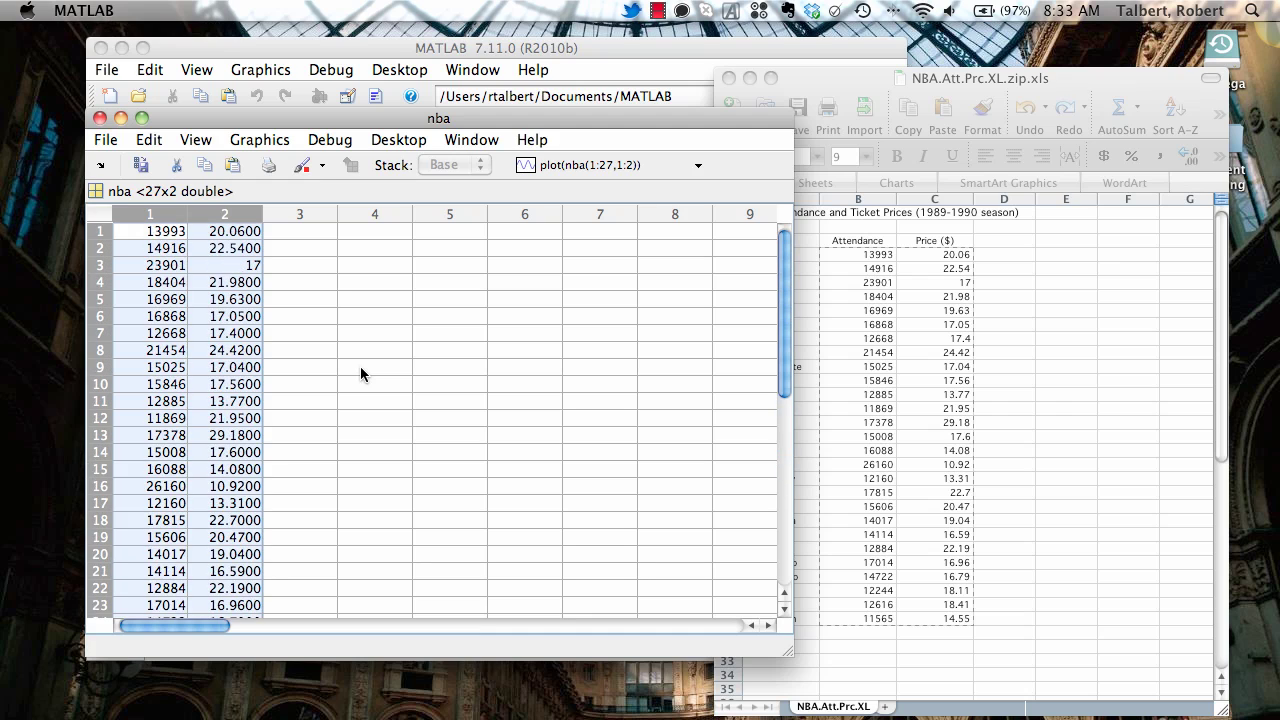
- Close the nba grid, clear the Excel selection, and start a new blank script
click(100, 118)
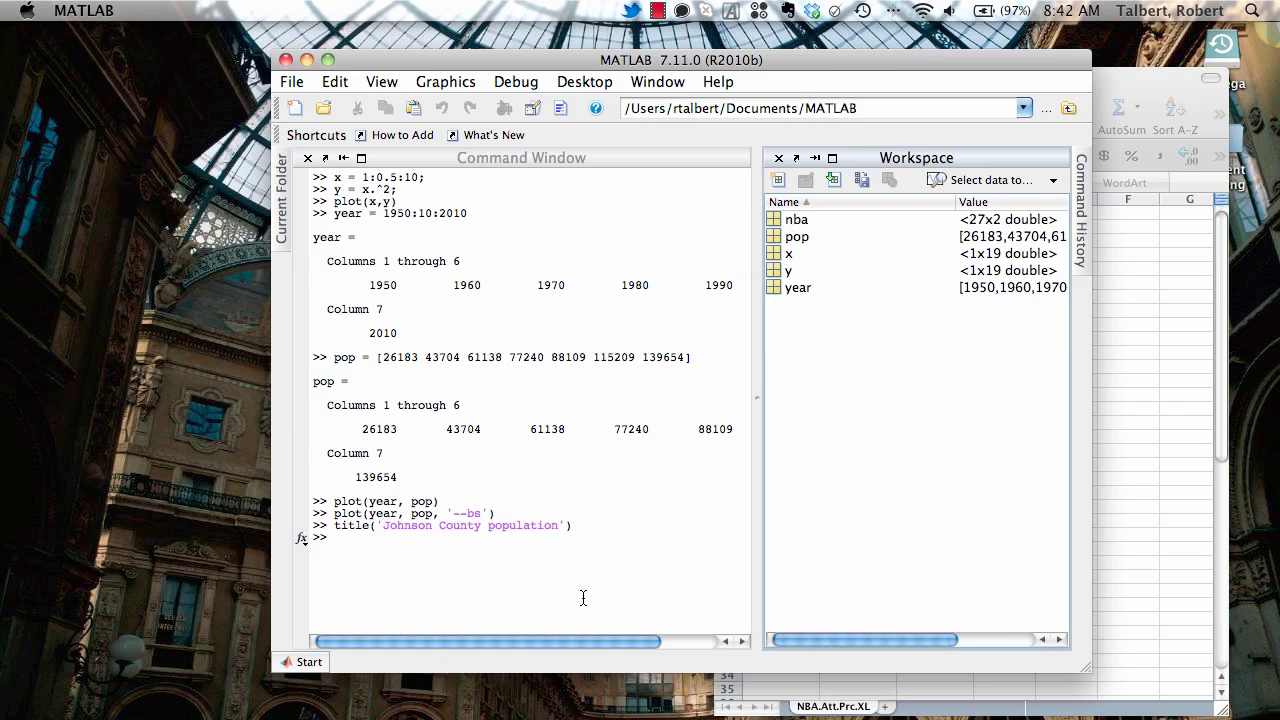
click(1160, 274)
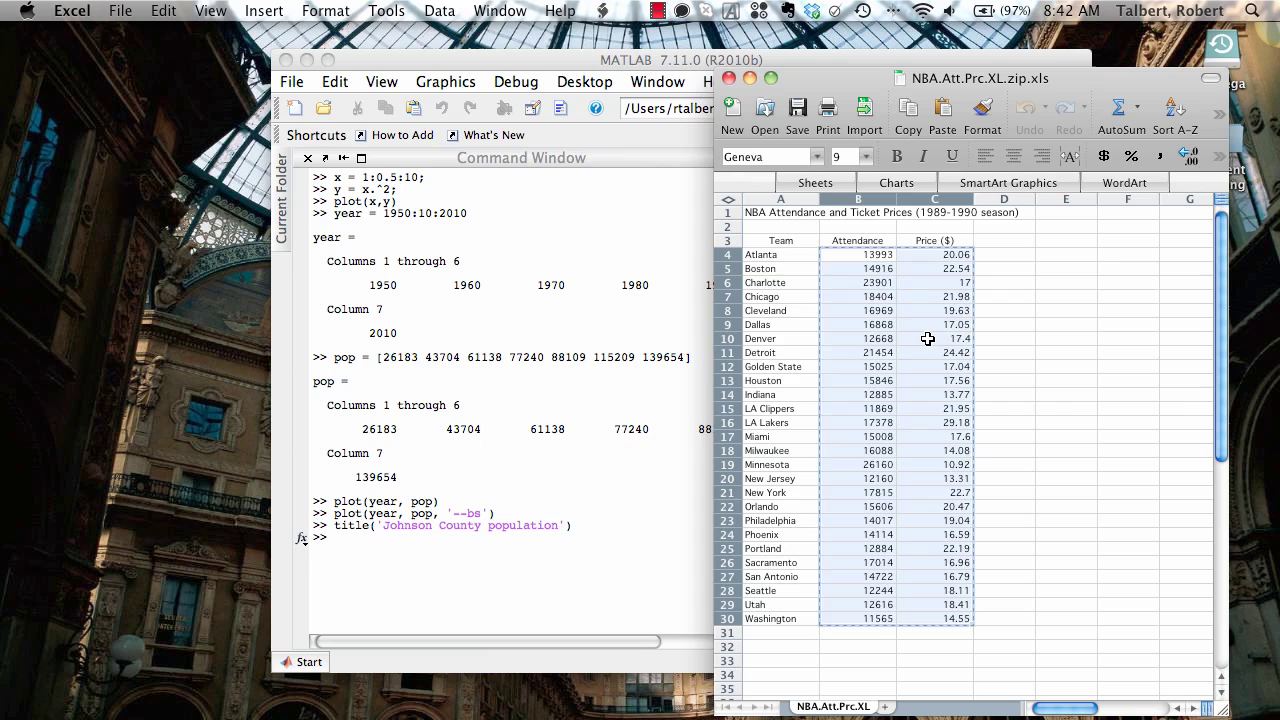
click(846, 381)
click(688, 384)
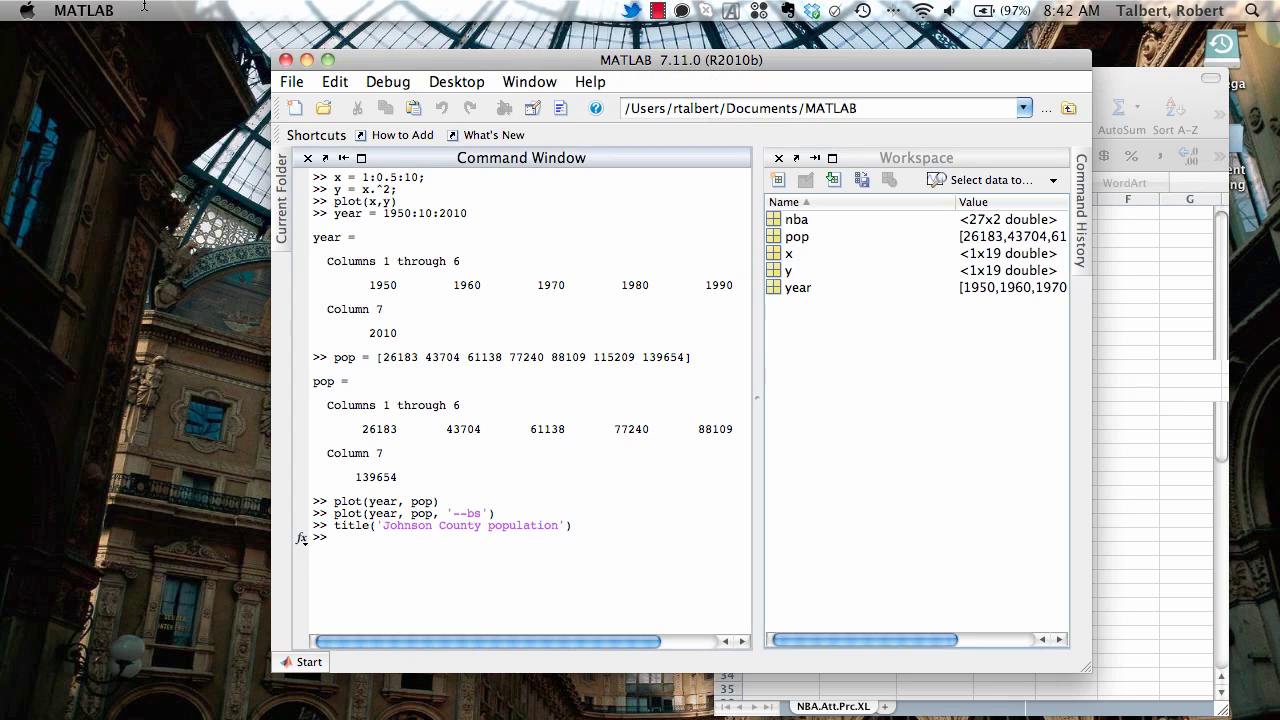
click(294, 108)
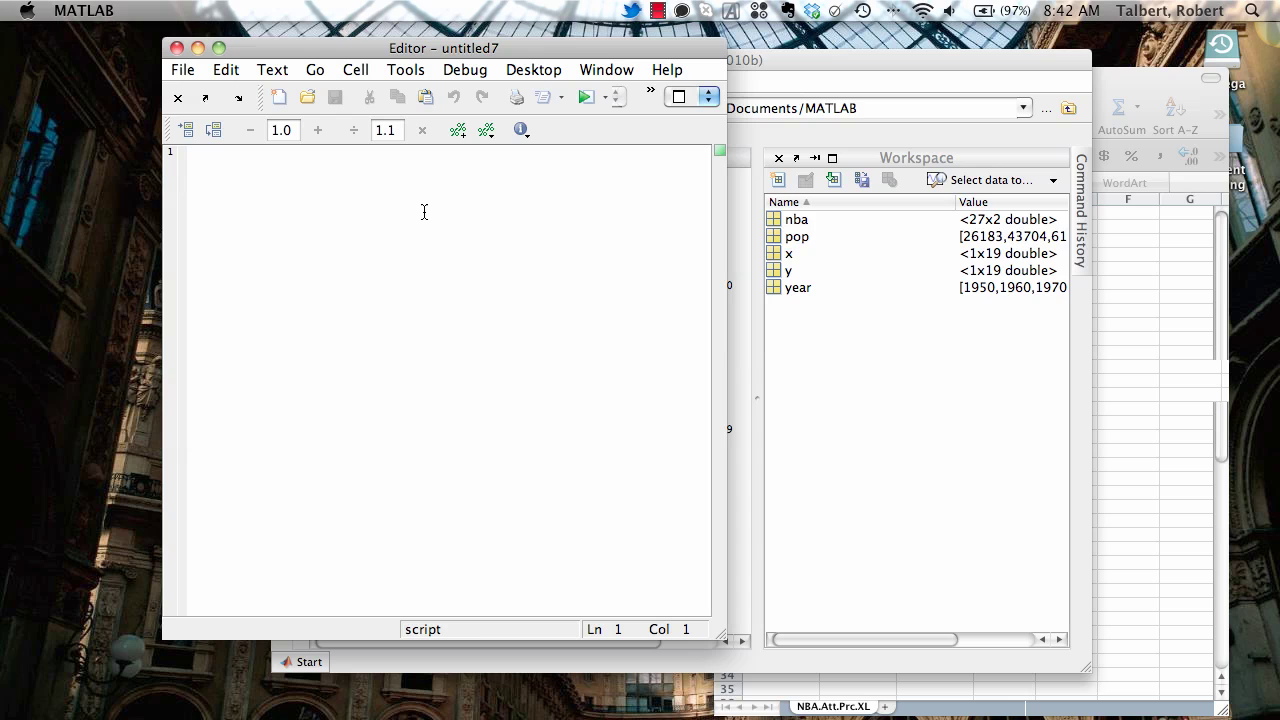
- Write attendance = nba(:,1); price = nba(:,2); and plot(attendance, price) in the new script
click(1127, 247)
click(374, 239)
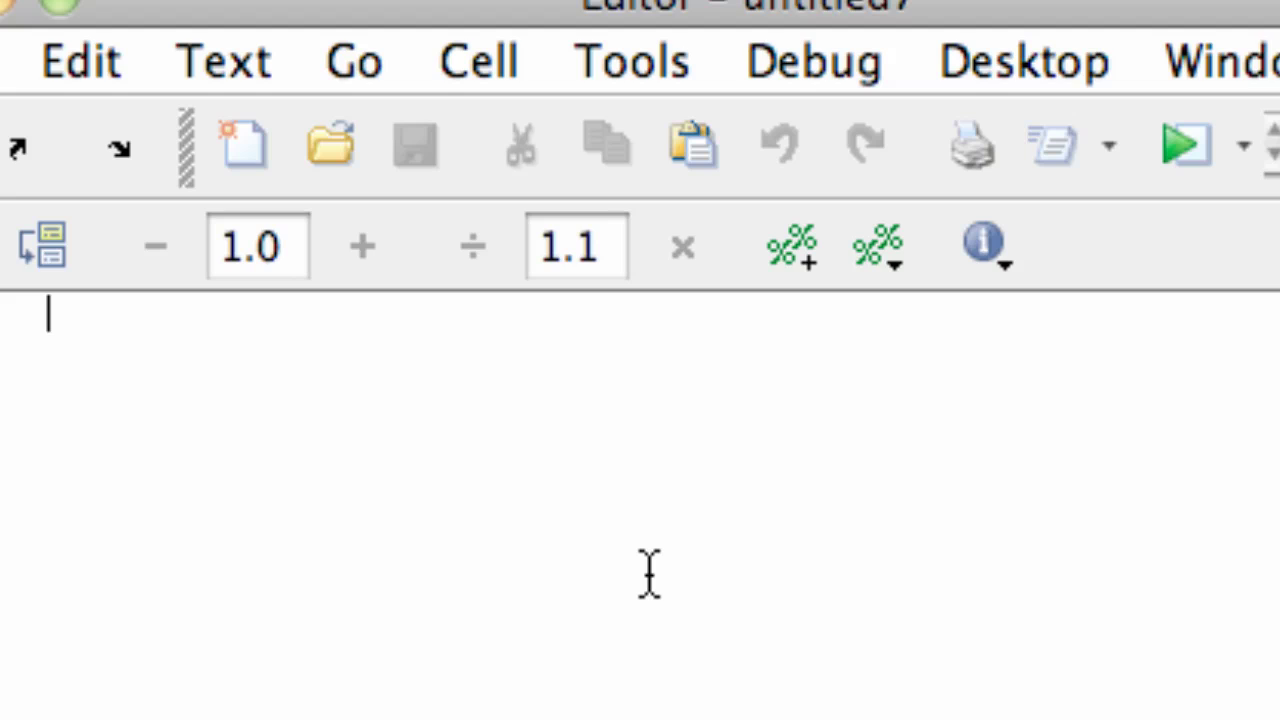
text(attendn)
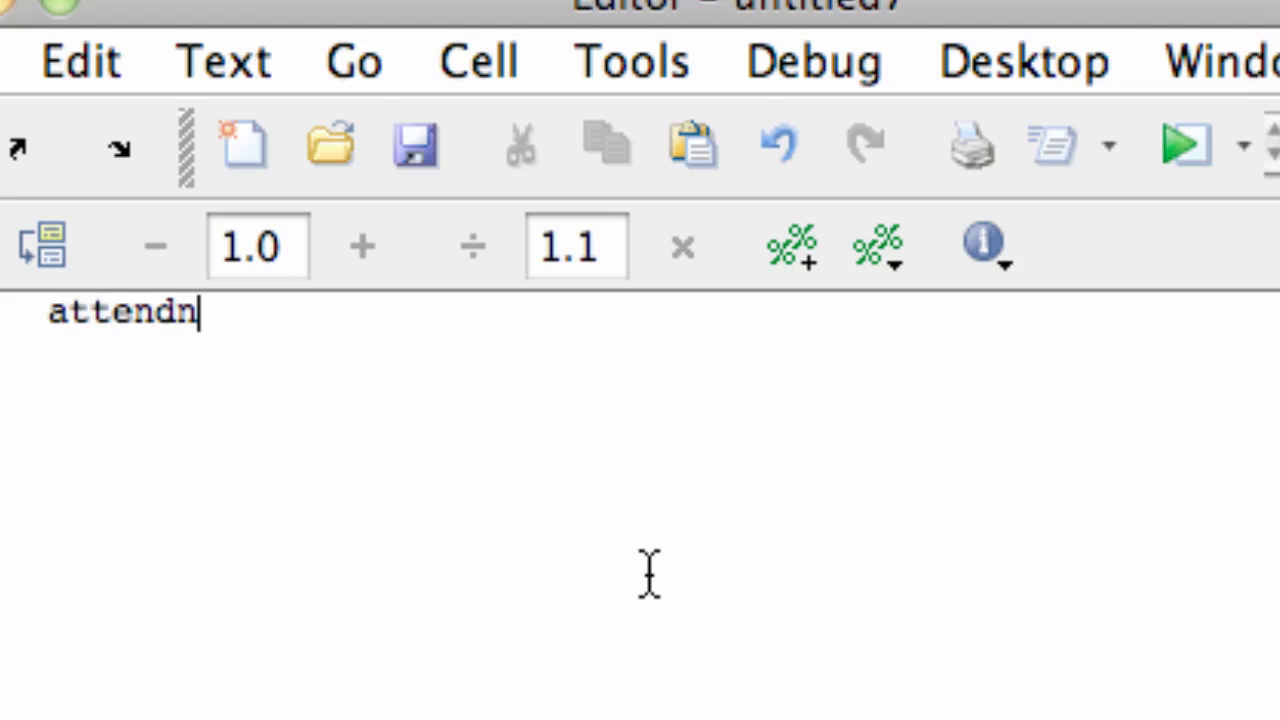
key(BackSpace)
text(ance =)
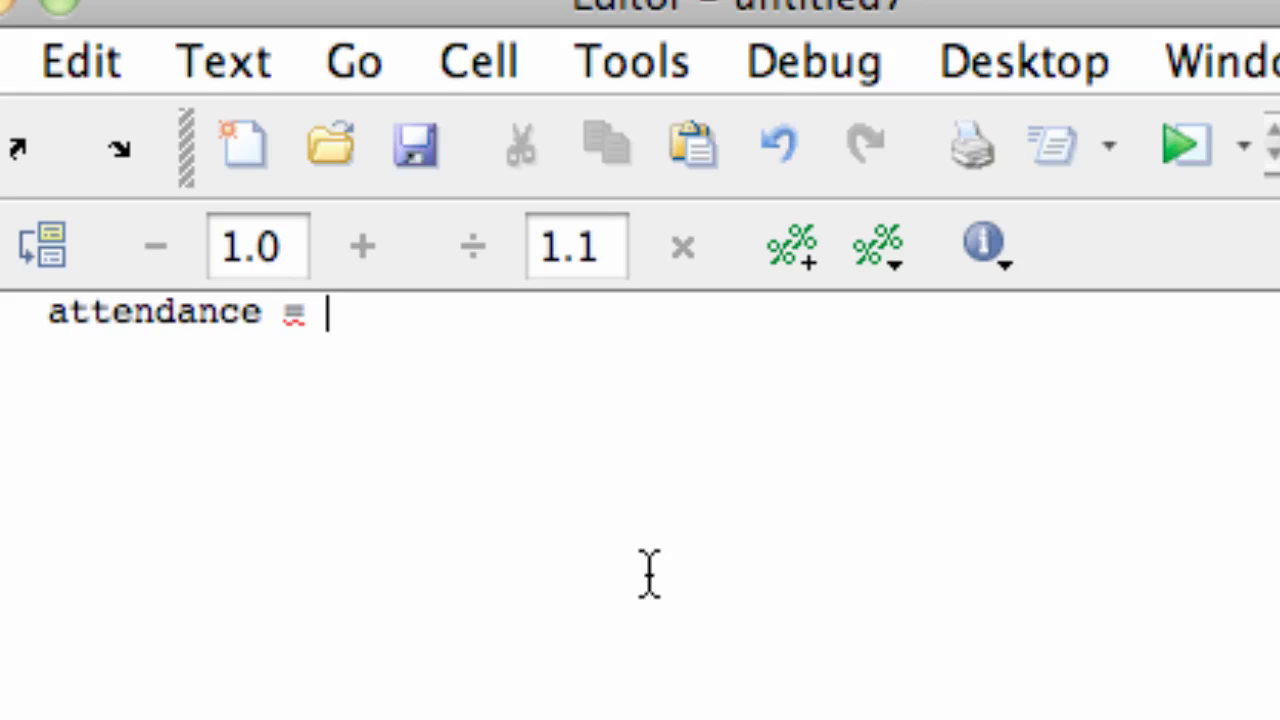
text(nb)
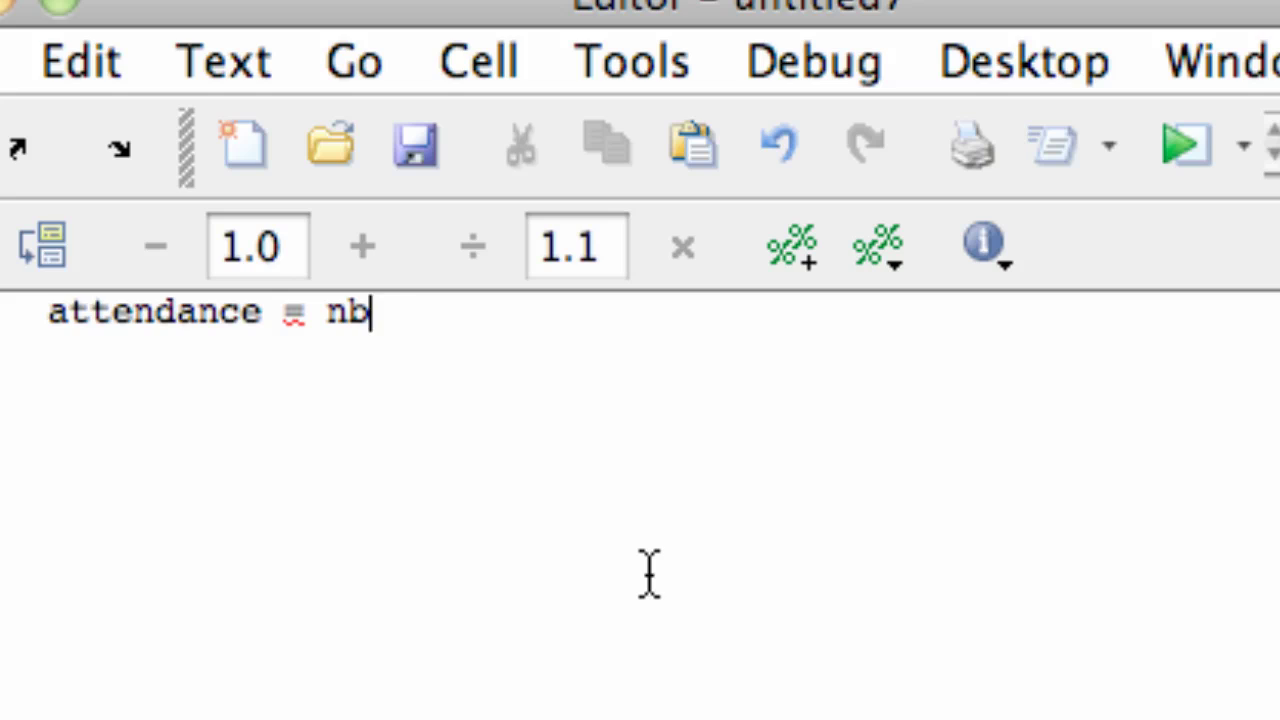
text(a(:,1))
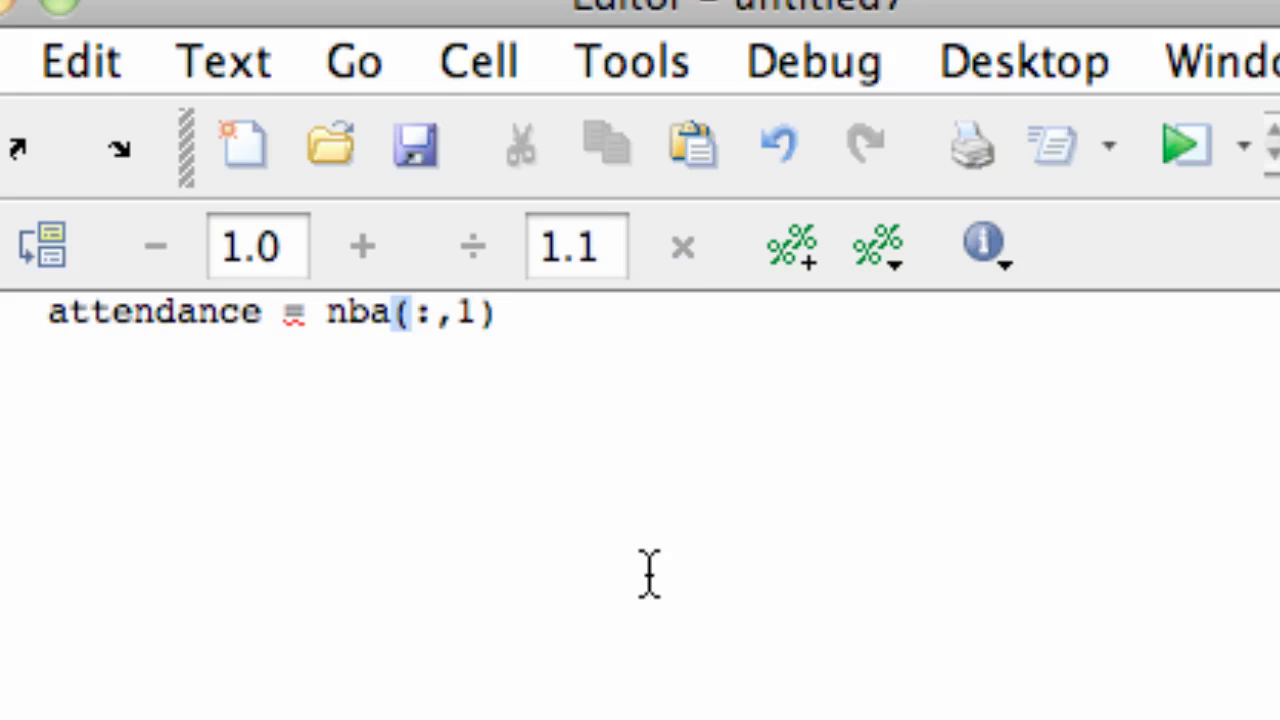
text(; )
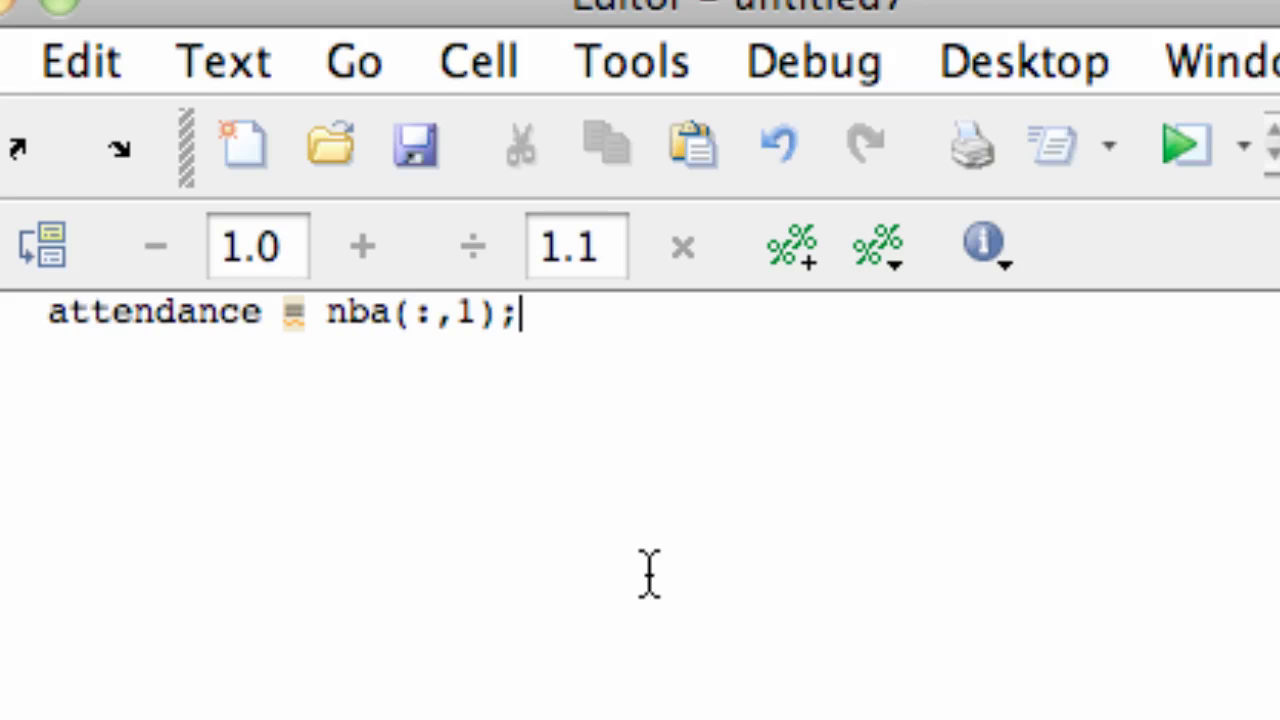
text(price )
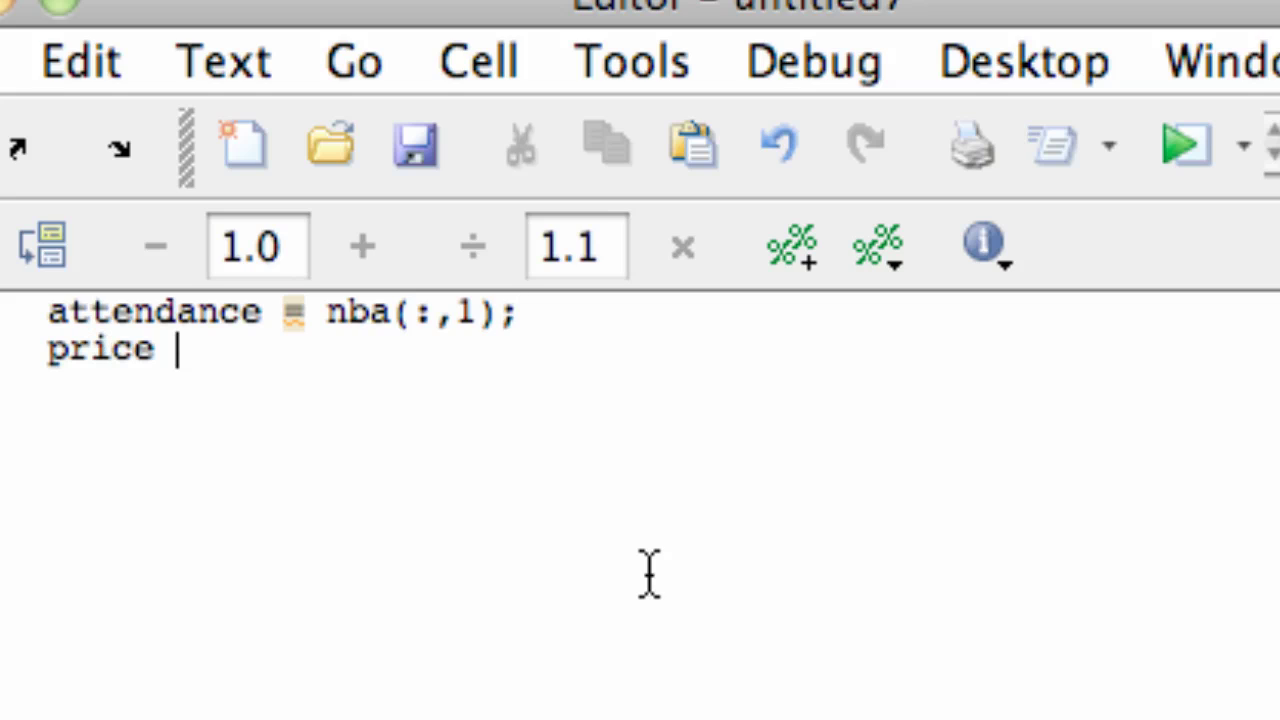
text(= nba()
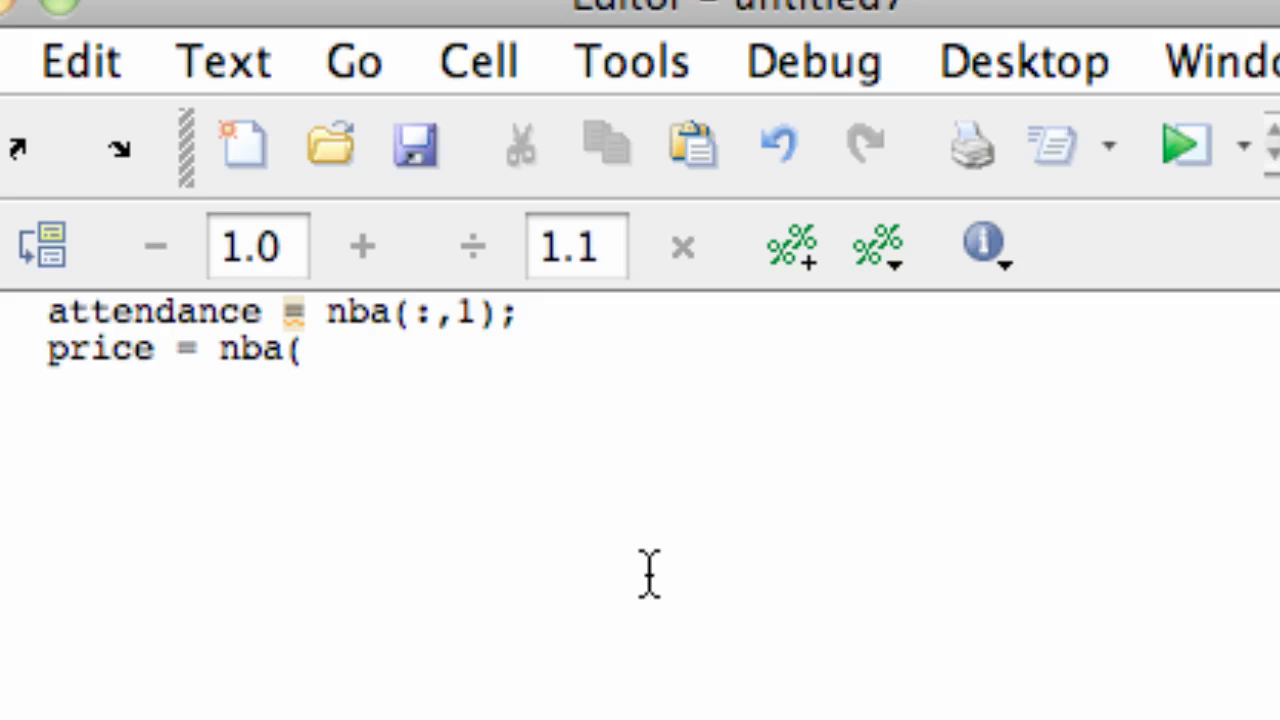
text(:,2))
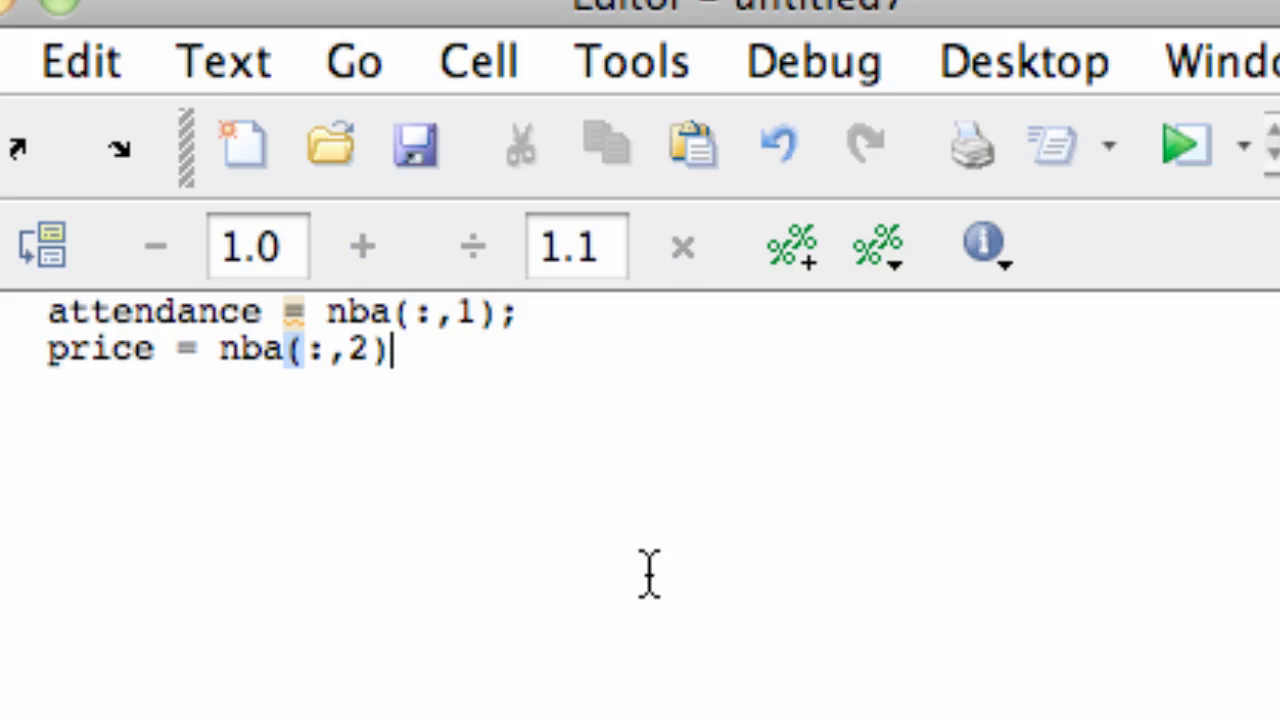
text(;)
key(Return)
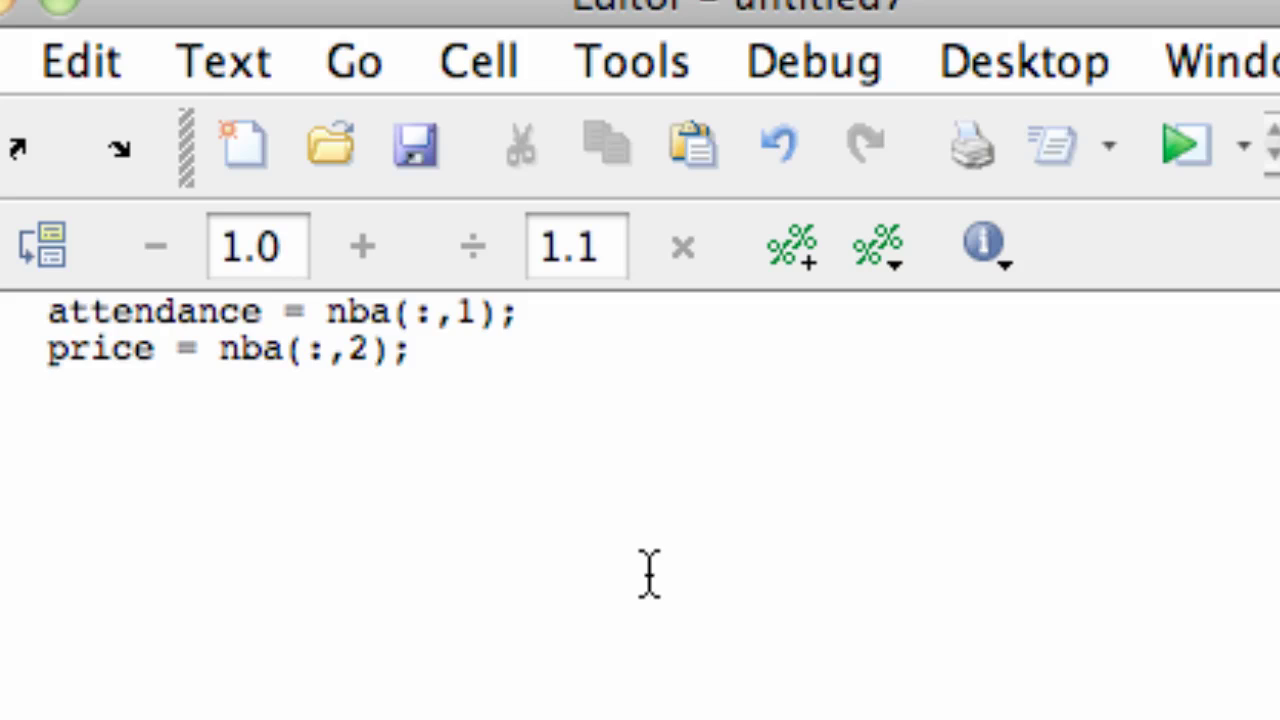
text(plot)
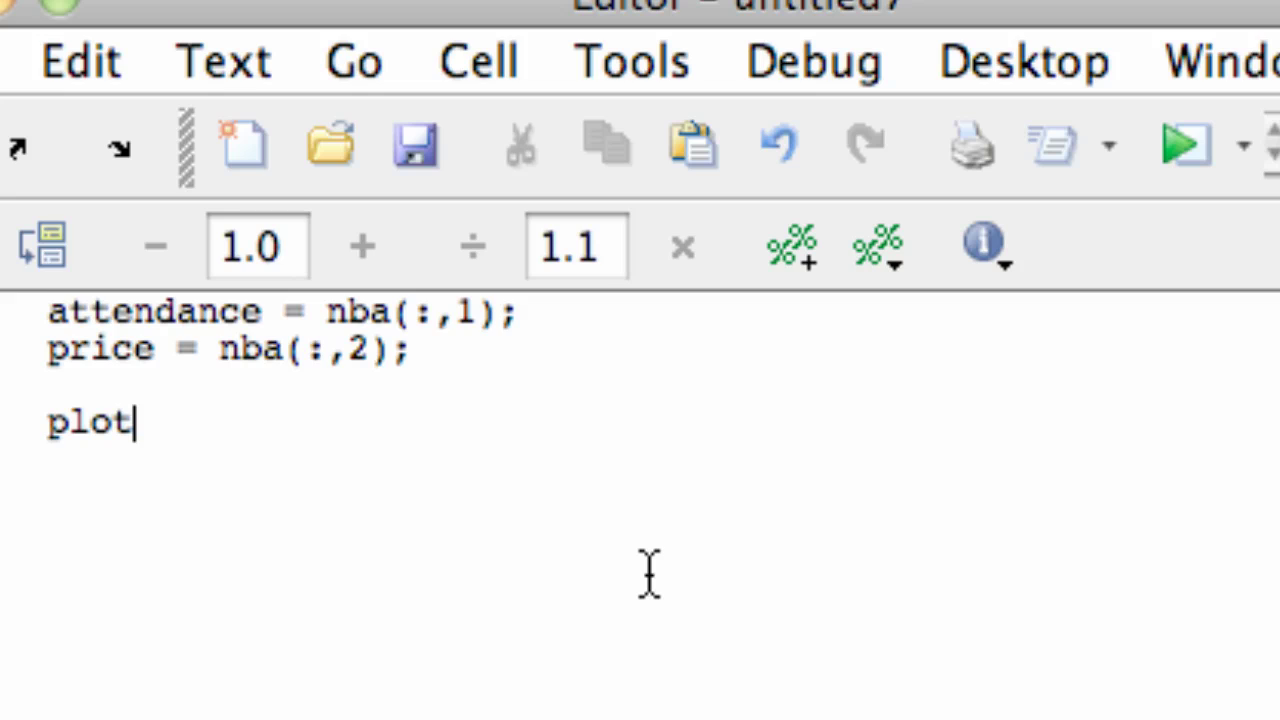
text((attend)
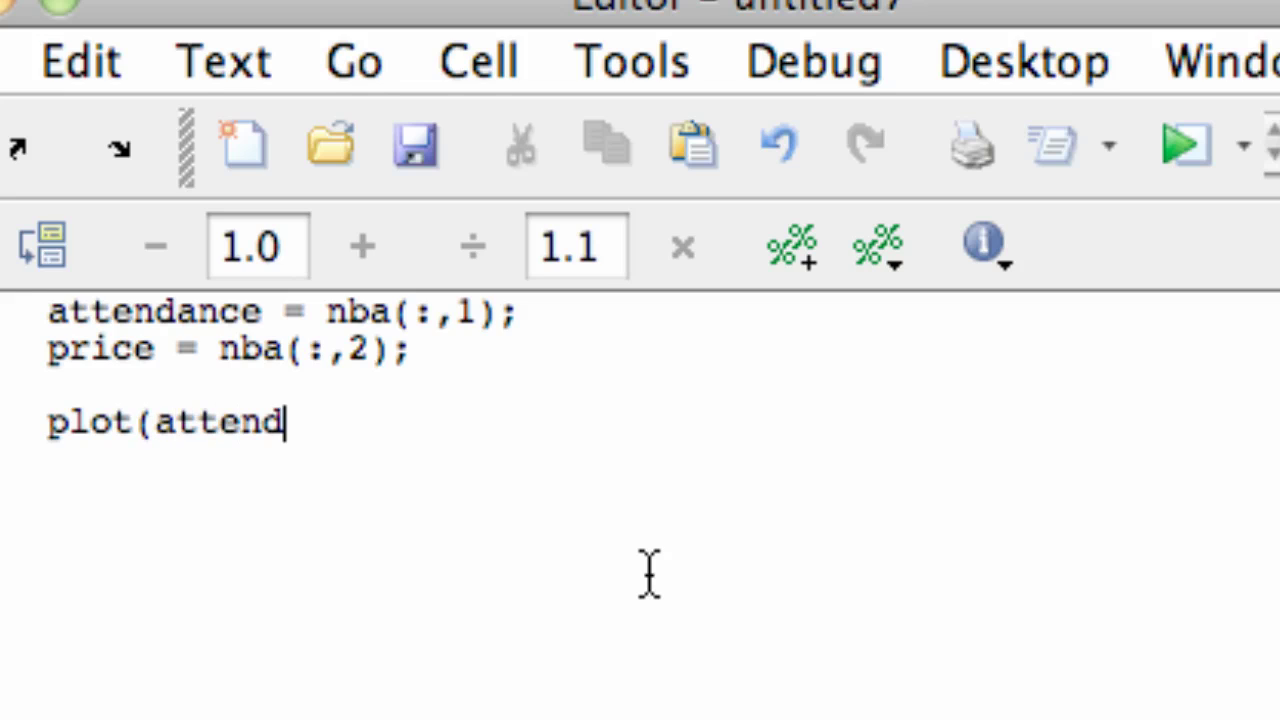
text(ance, price)
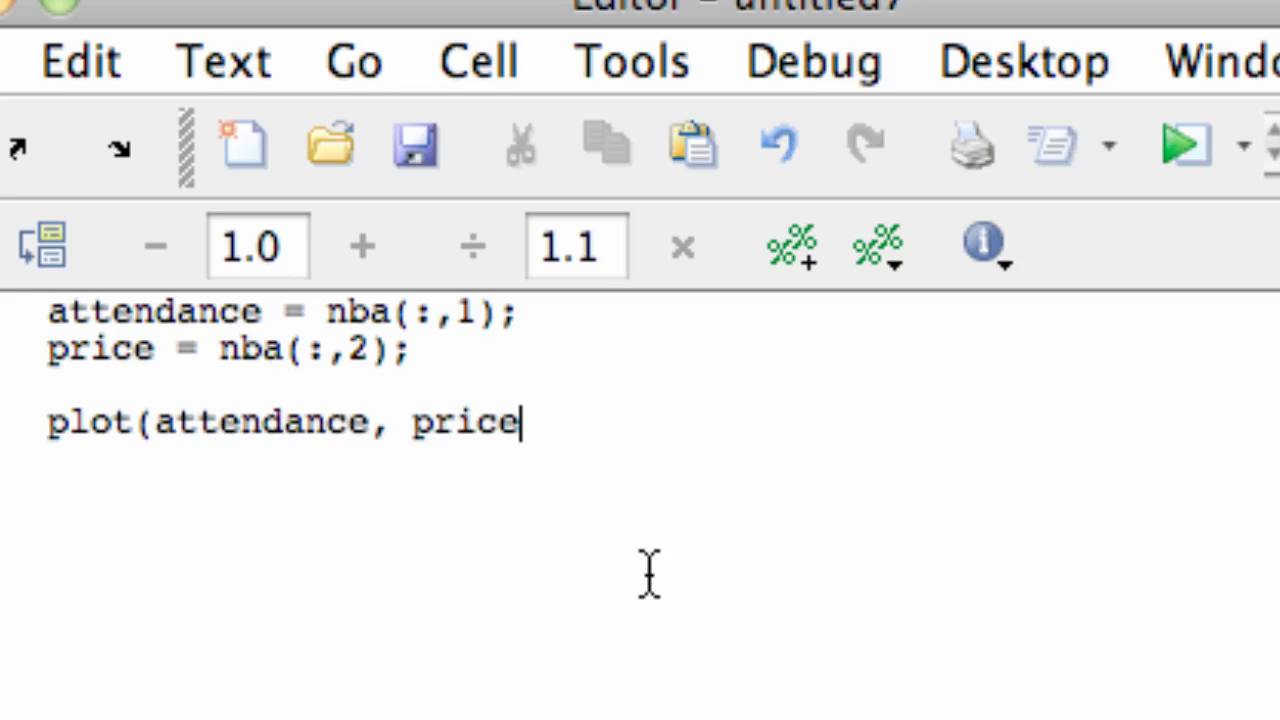
text())
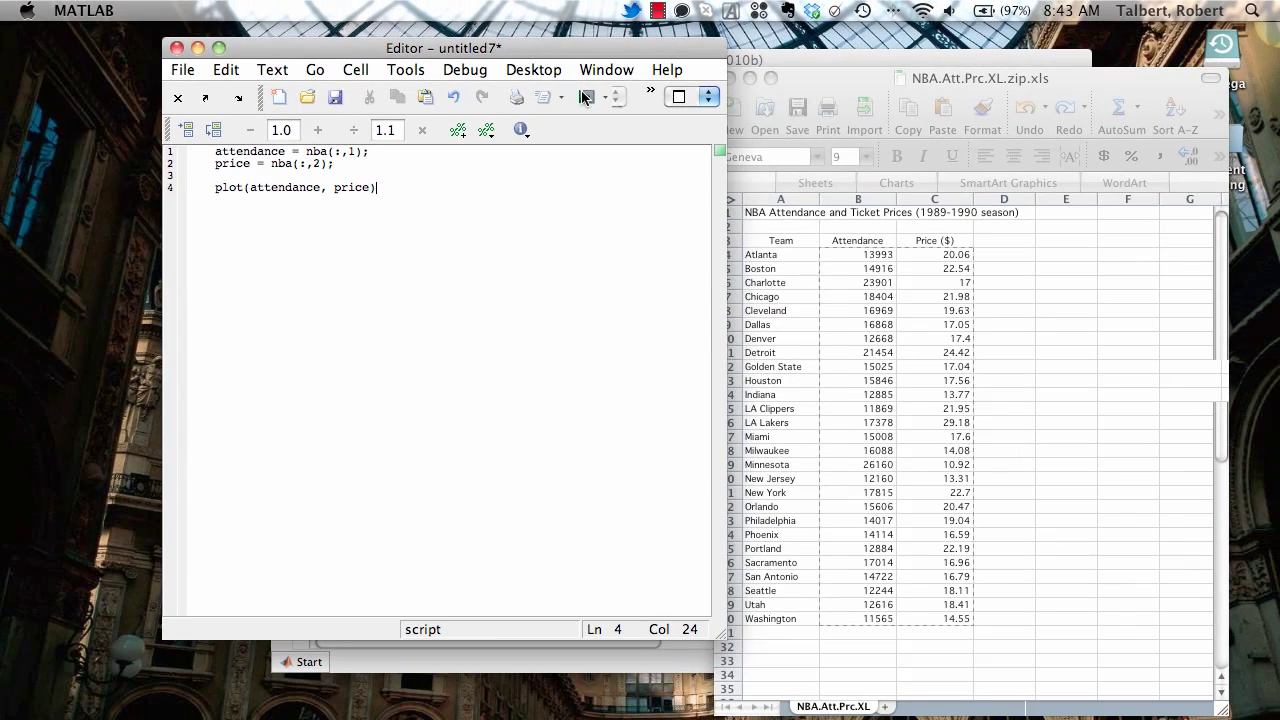
- Run the script, saving it as nba_plot and replacing the existing file
click(632, 101)
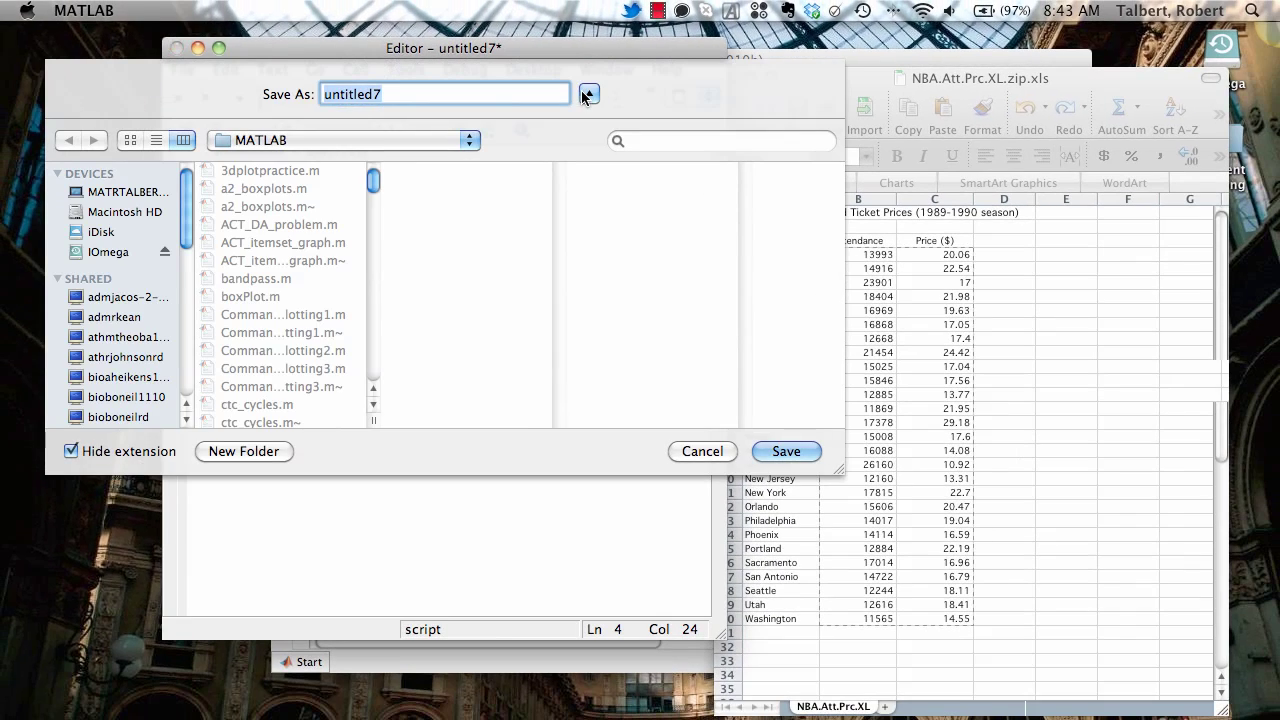
text(nba_tem)
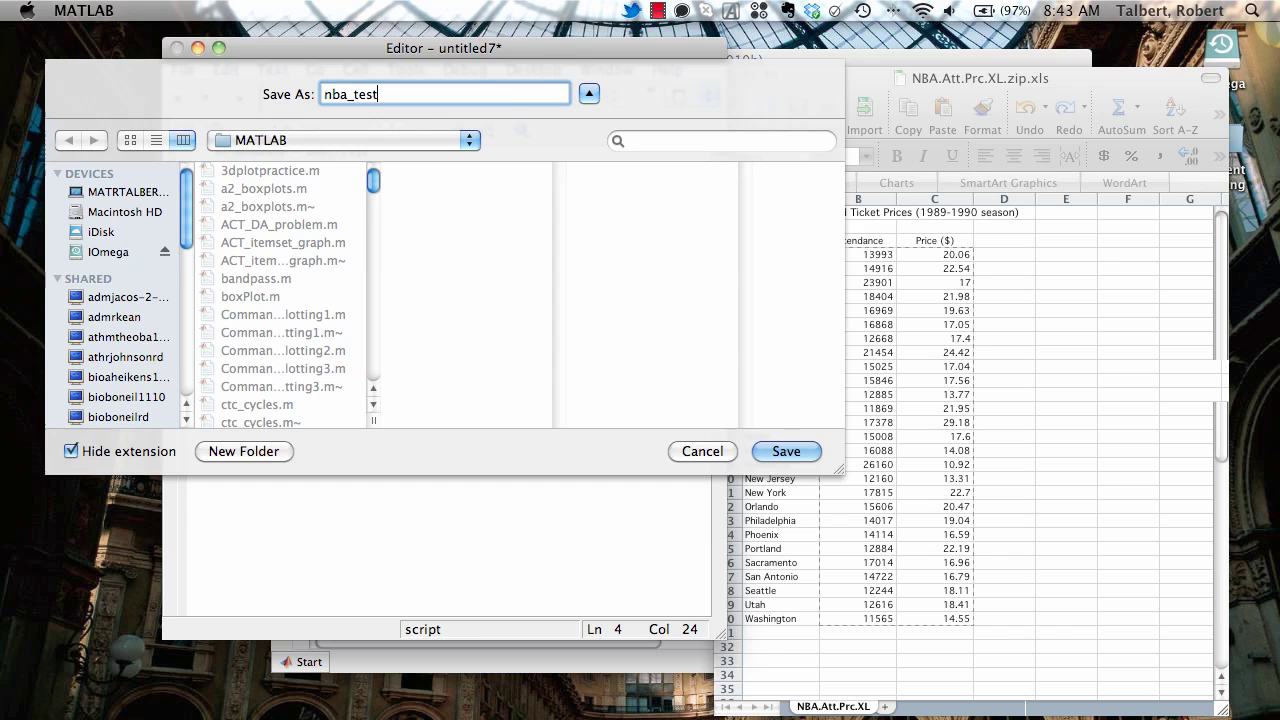
key(BackSpace)
key(BackSpace)
key(BackSpace)
text(plot)
key(Return)
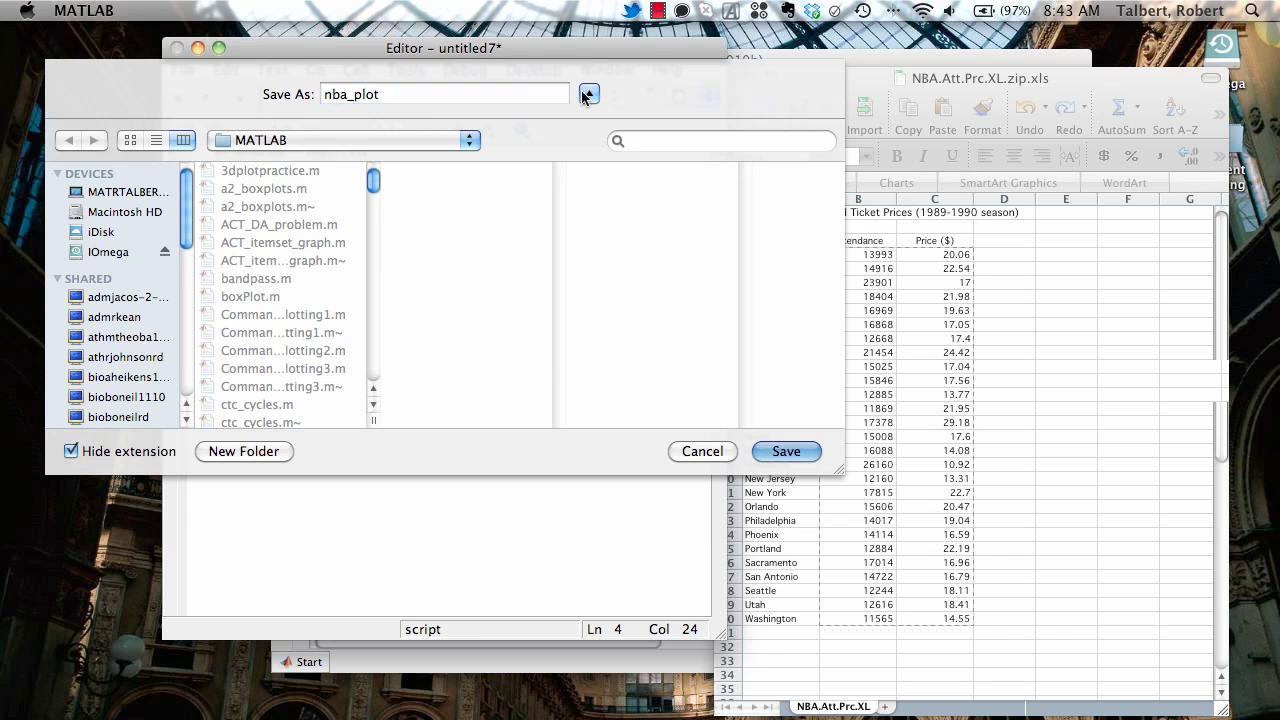
click(590, 181)
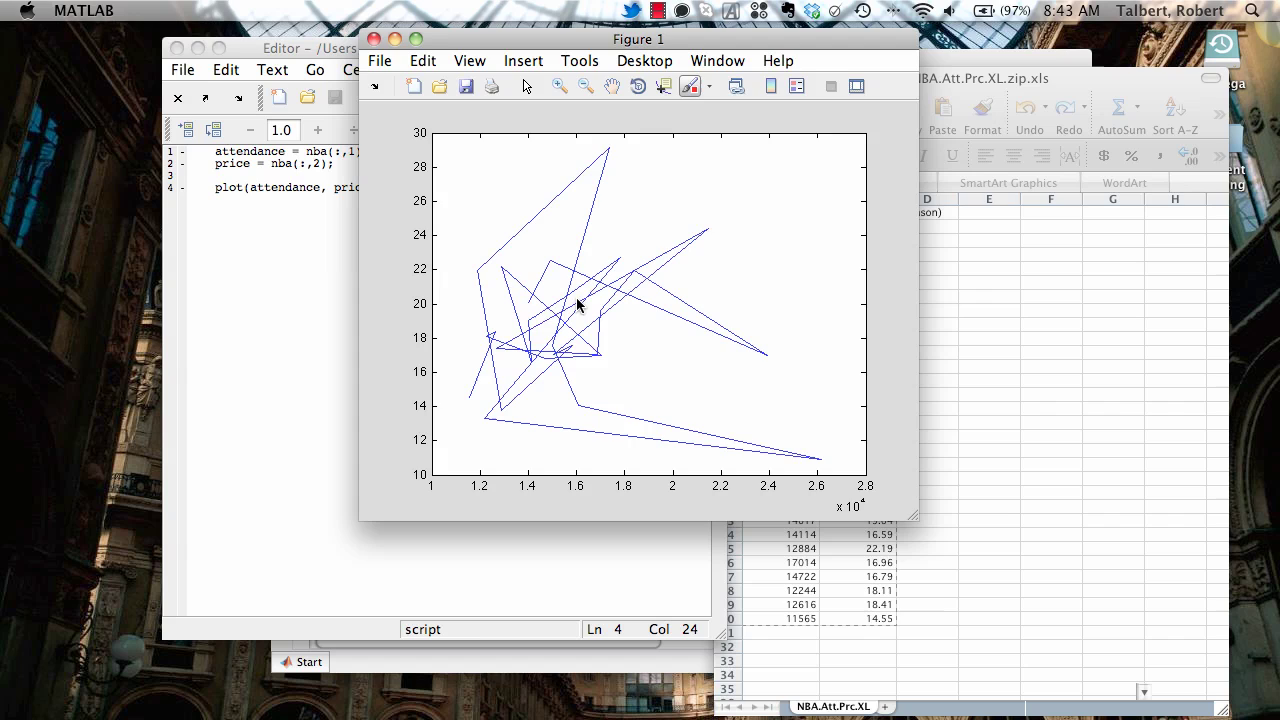
- Move Figure 1 to the right so the script code is visible beside it
click(1072, 334)
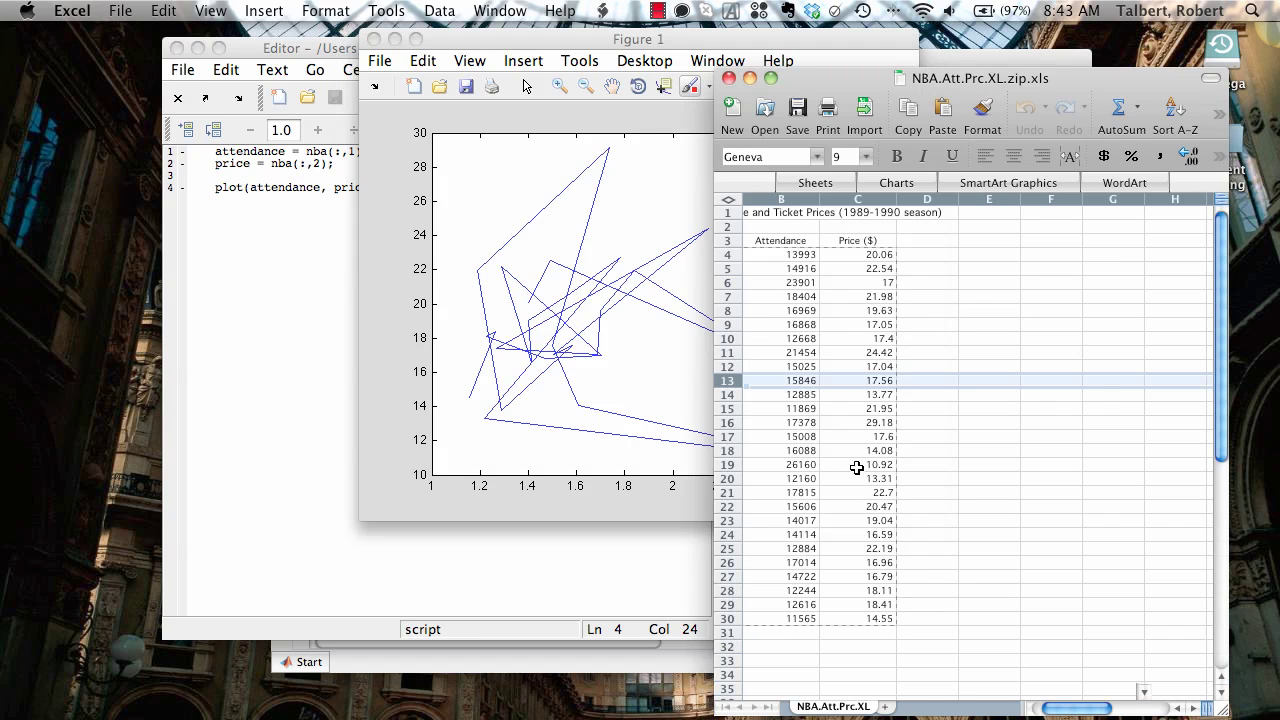
click(586, 380)
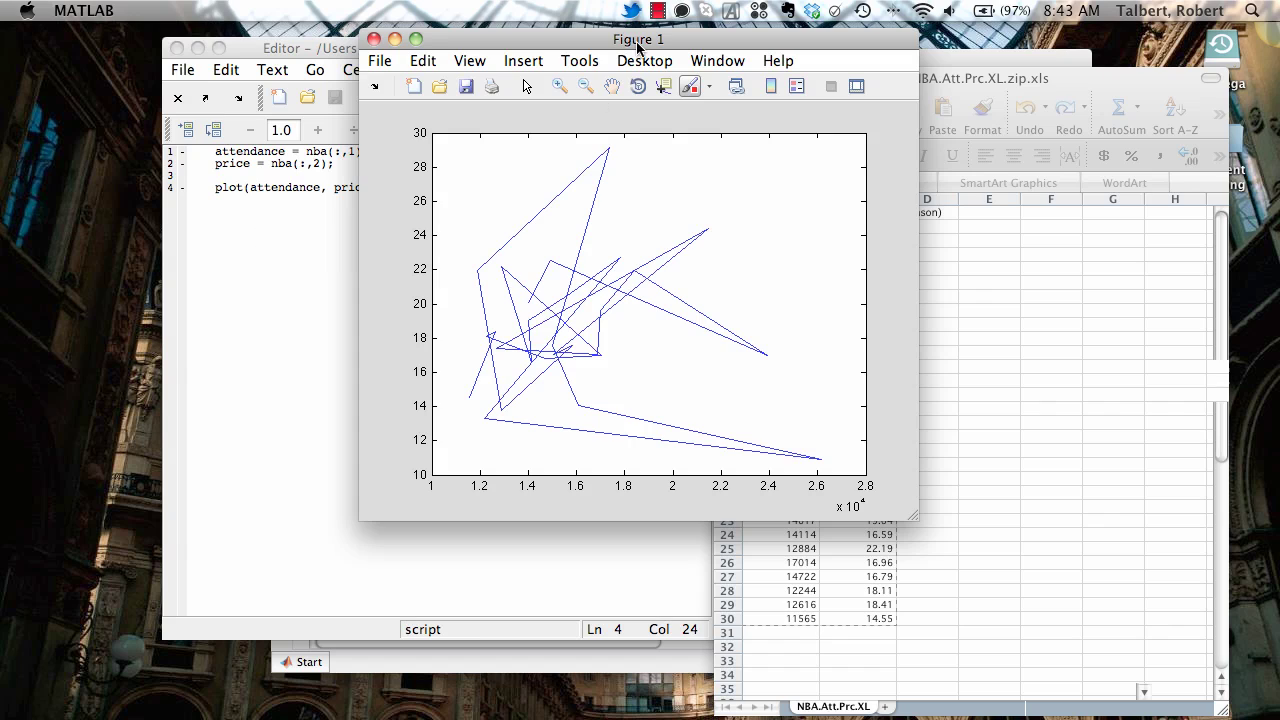
drag(638, 42, 916, 45)
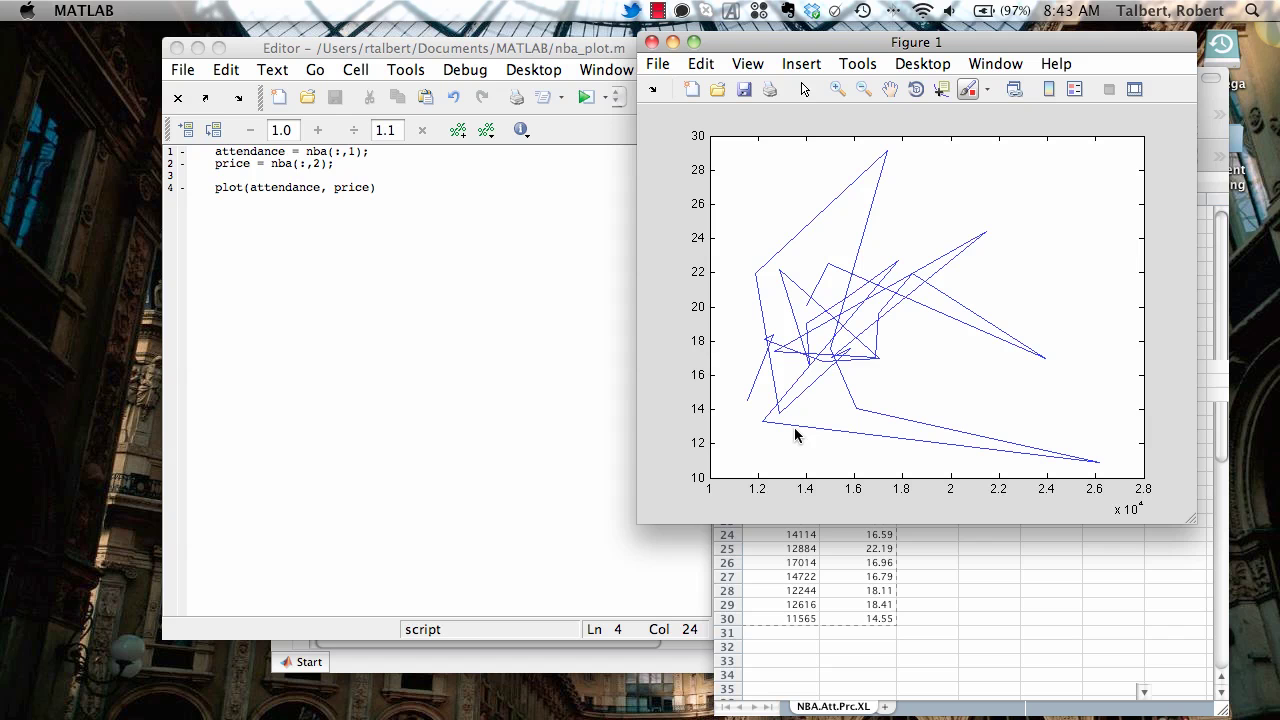
click(370, 188)
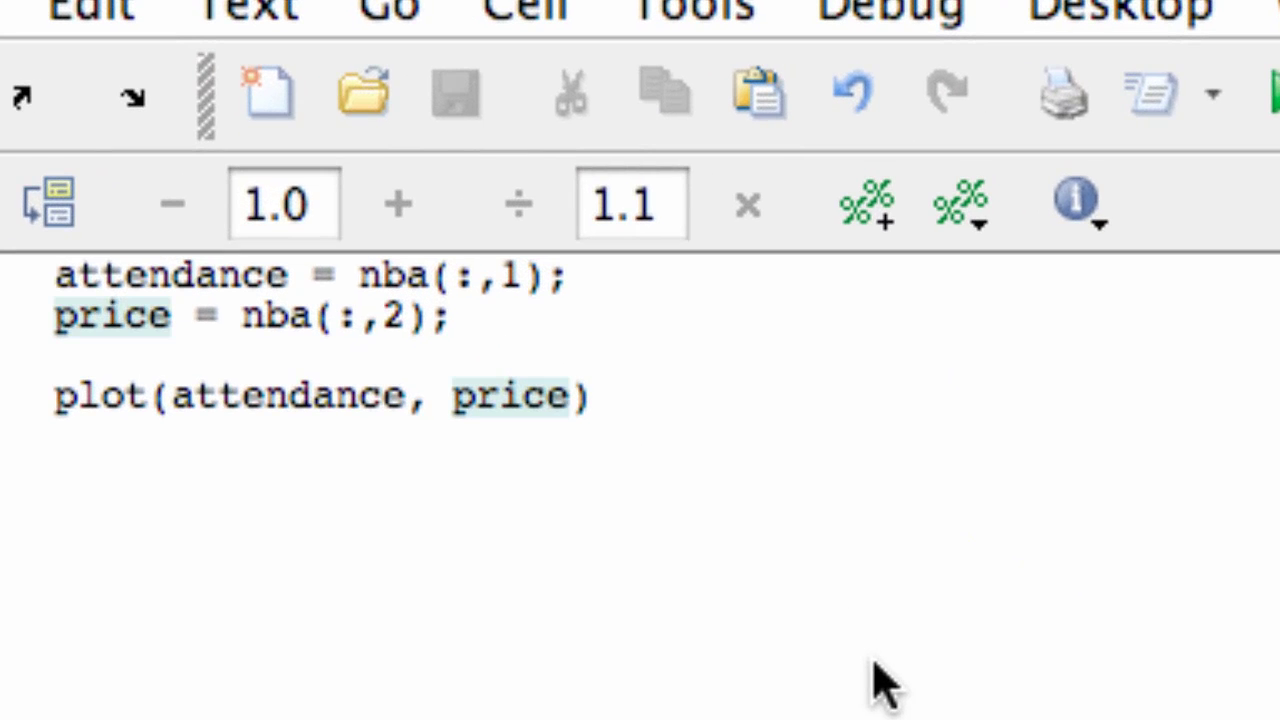
- Change the call to plot(attendance, price, 'ks') and rerun for black square markers
text(, )
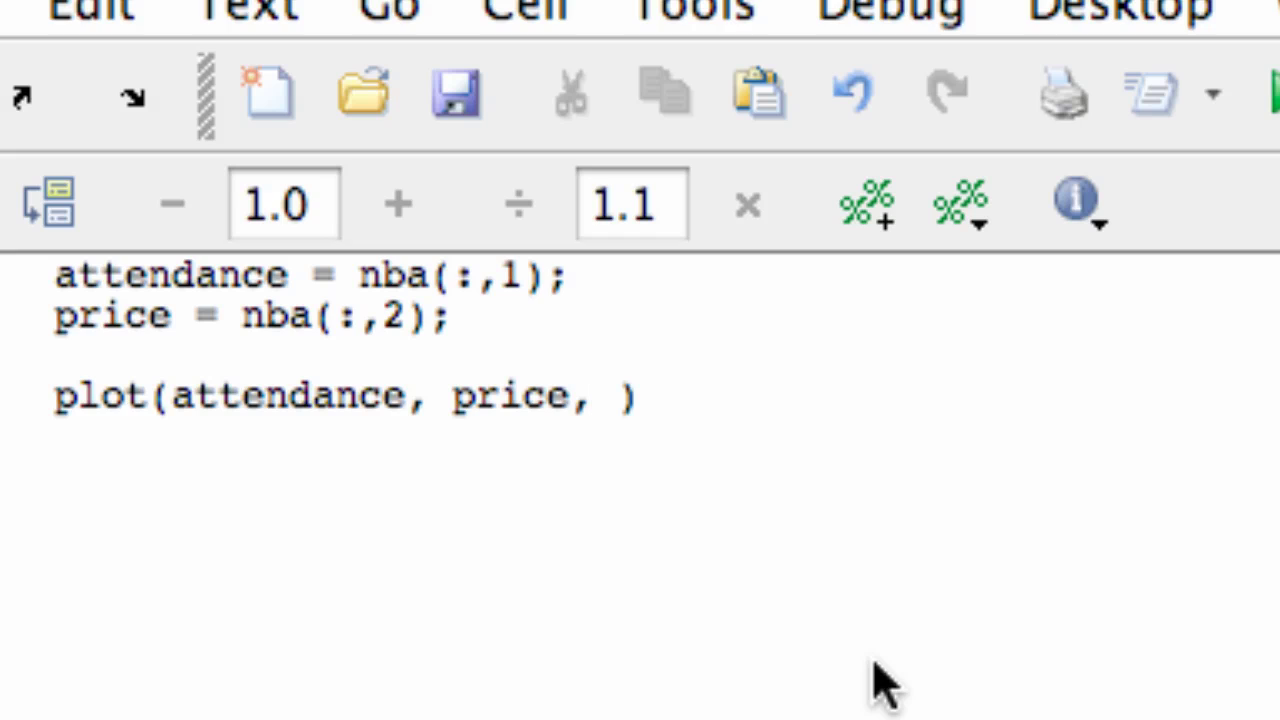
text(')
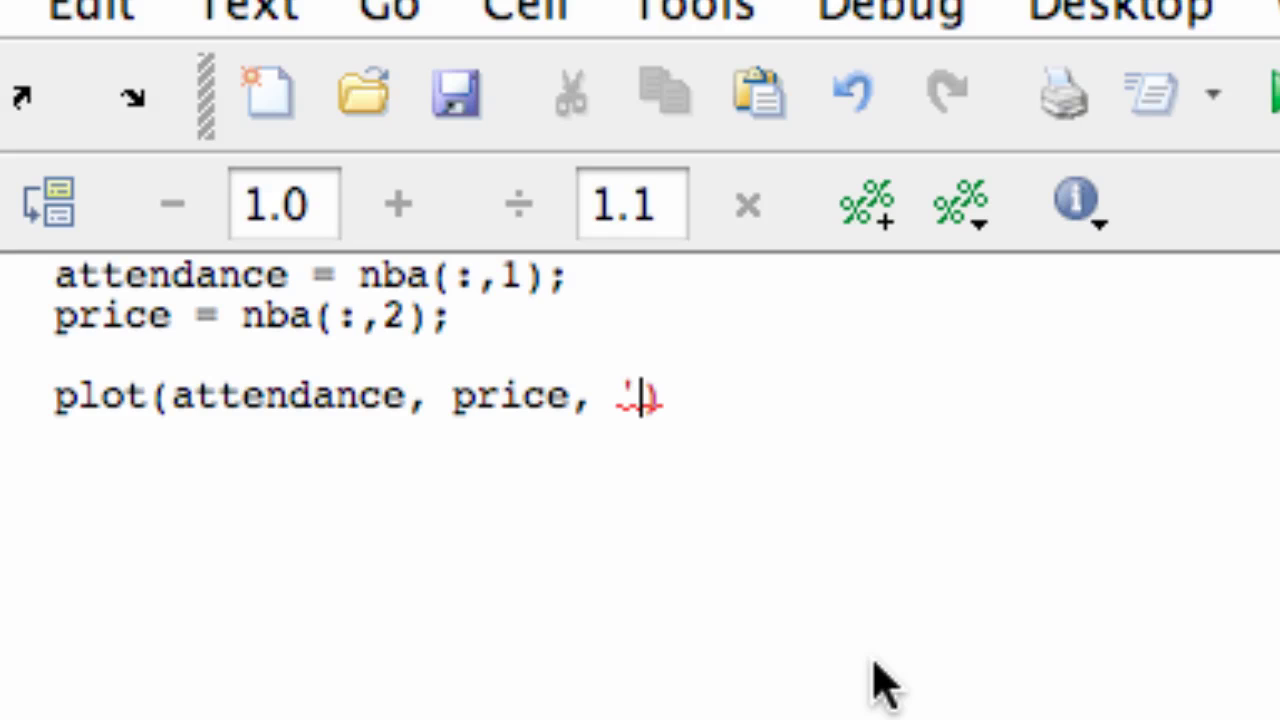
text(k)
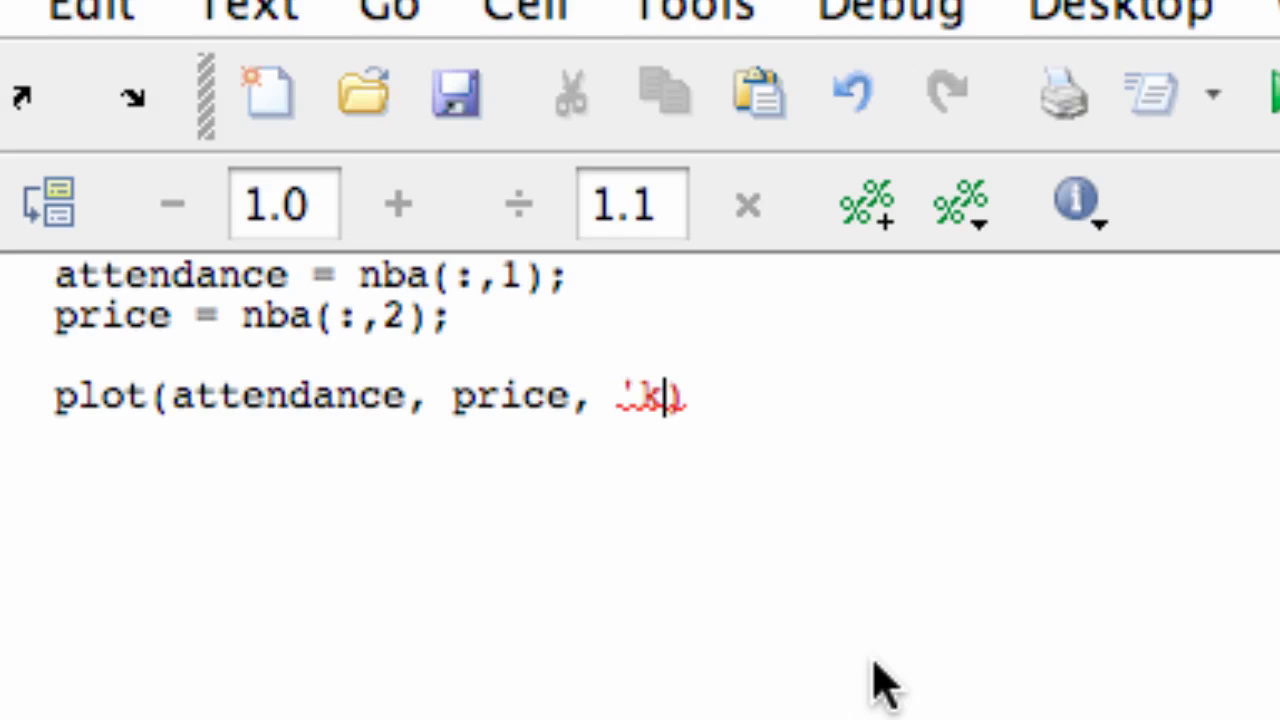
text(s')
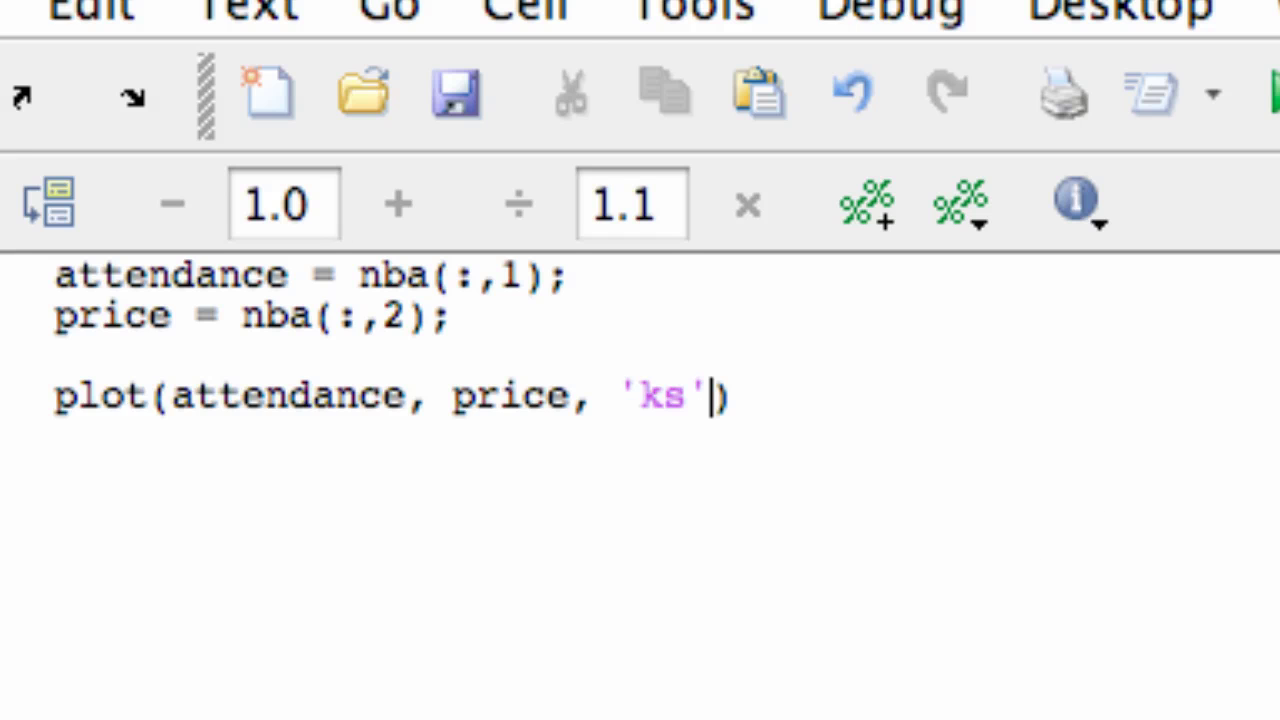
click(1023, 96)
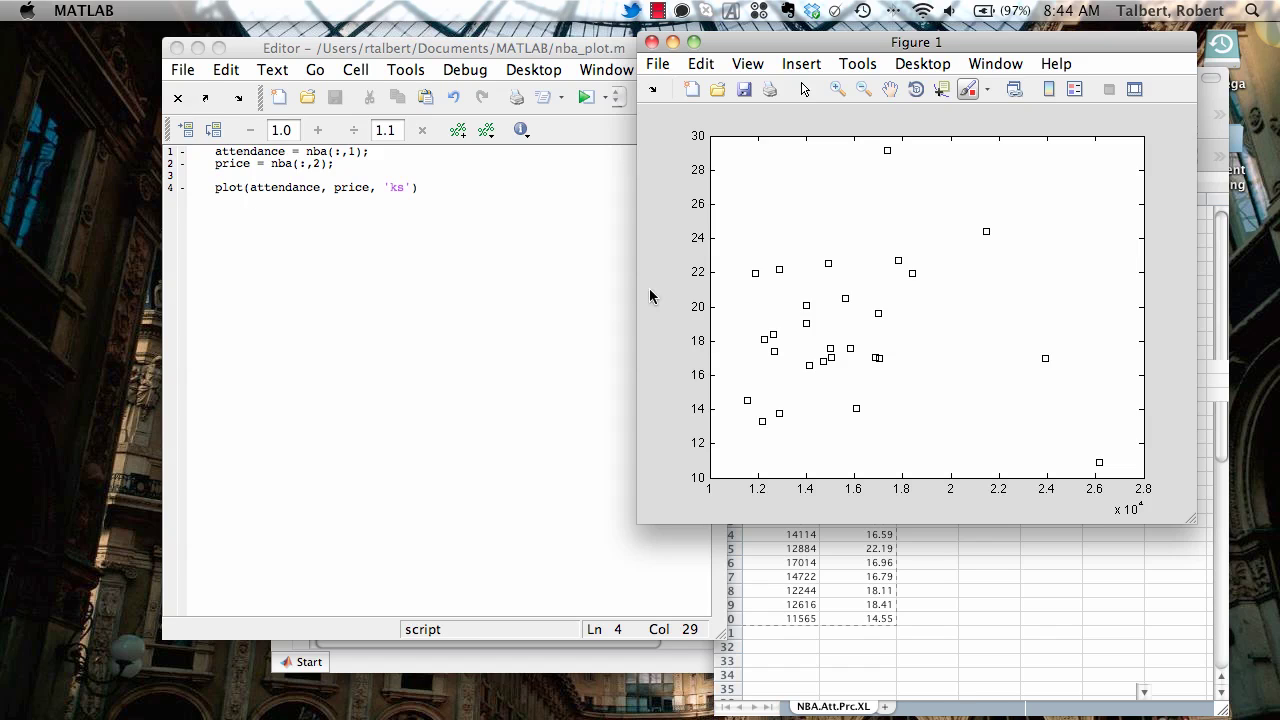
- Add title('NBA Attendance vs. ticket price') below the plot call and rerun the script
click(488, 192)
key(Right)
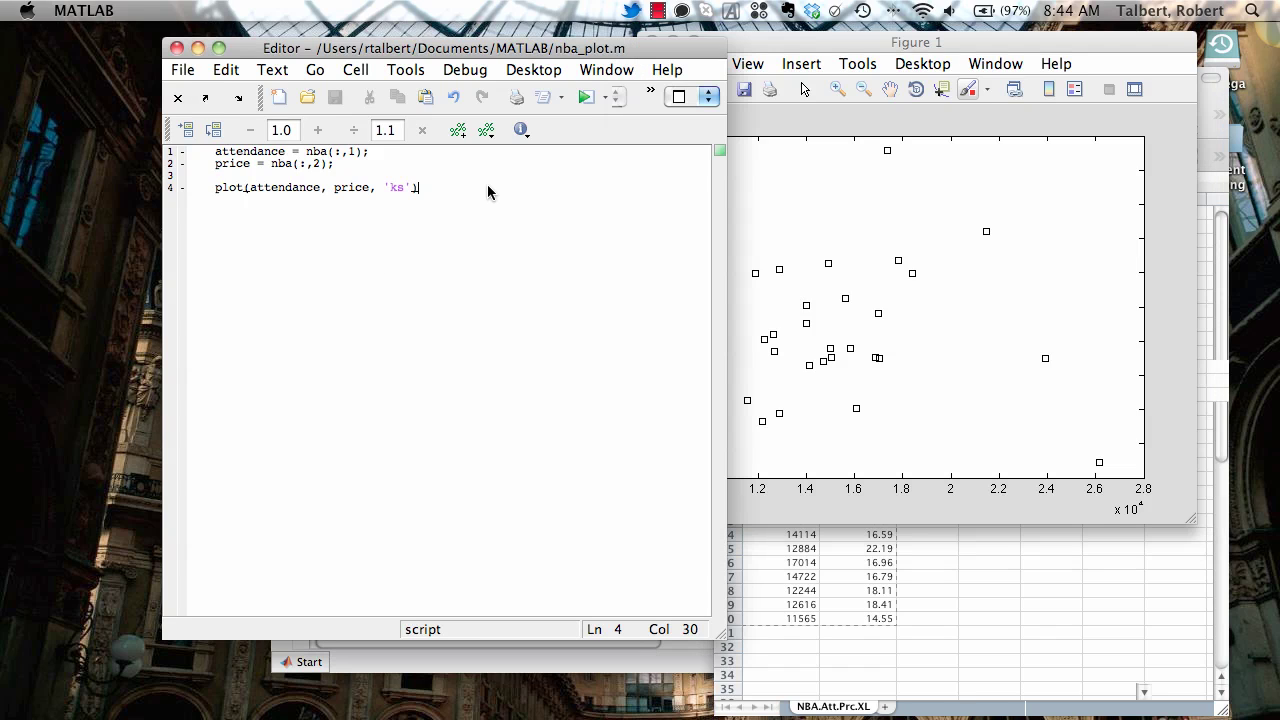
key(Return)
text(title()
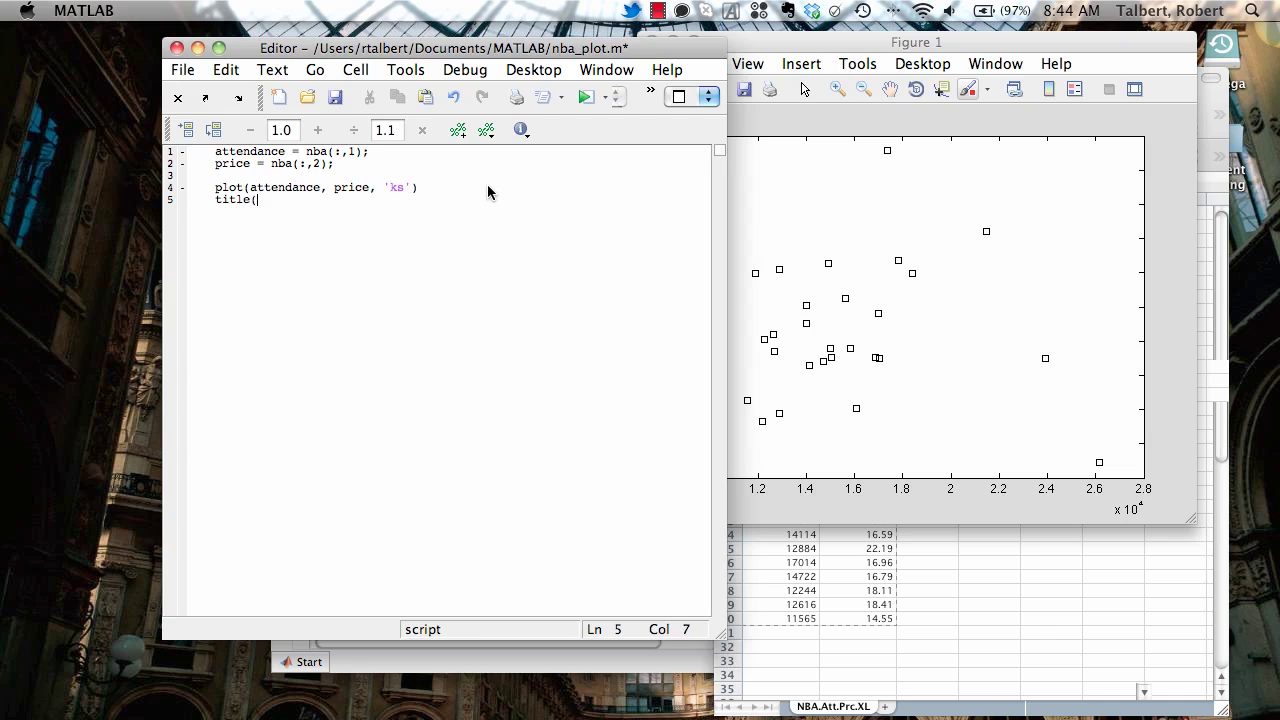
text('NBA Attendance vs. t)
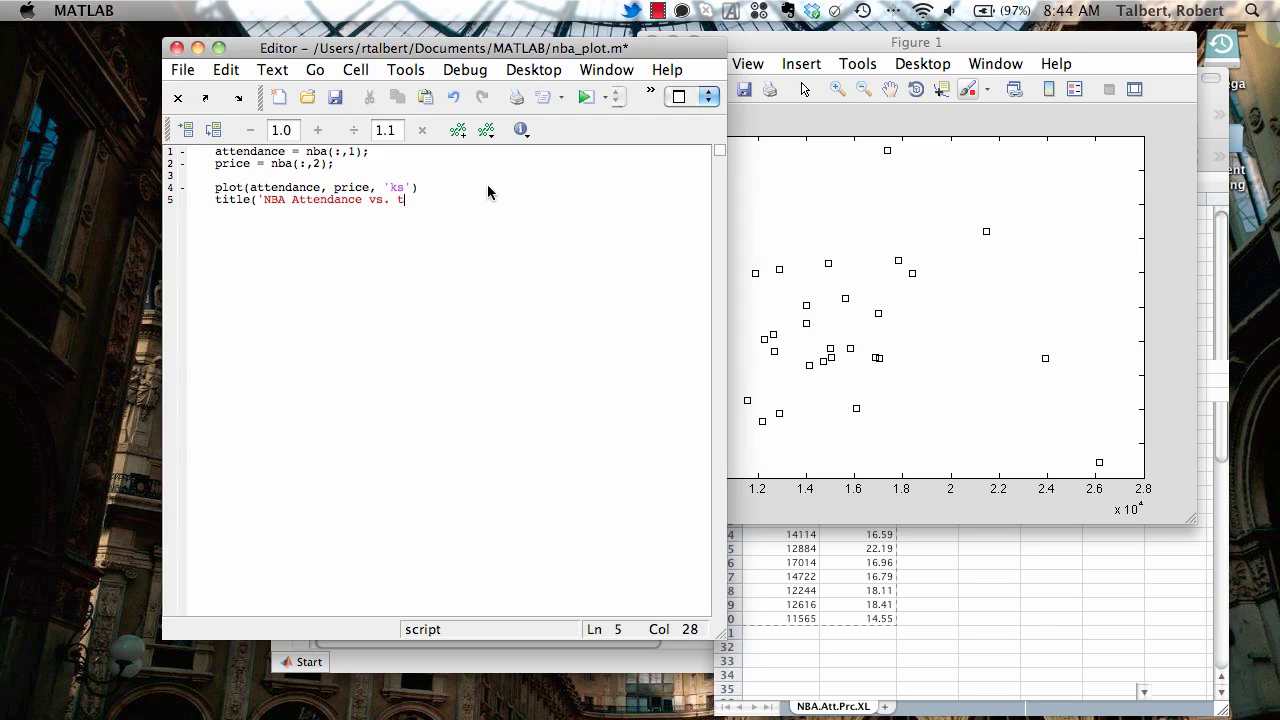
text(icket price'))
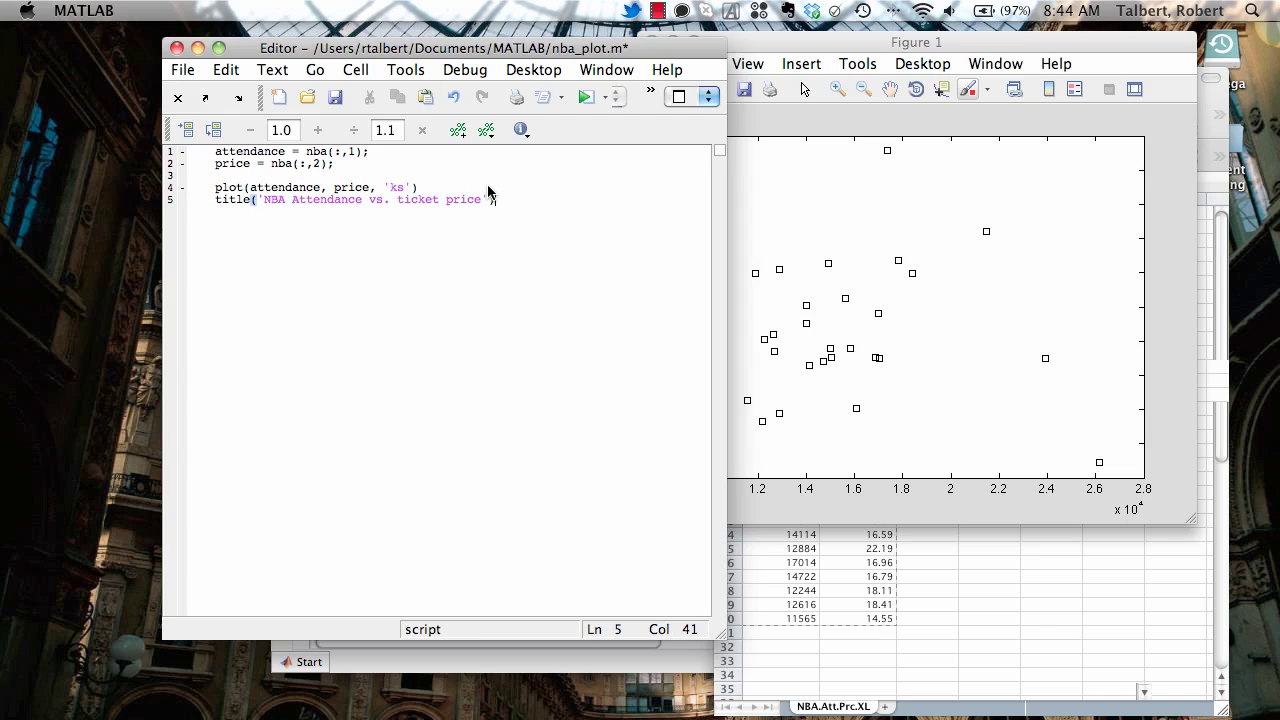
click(586, 97)
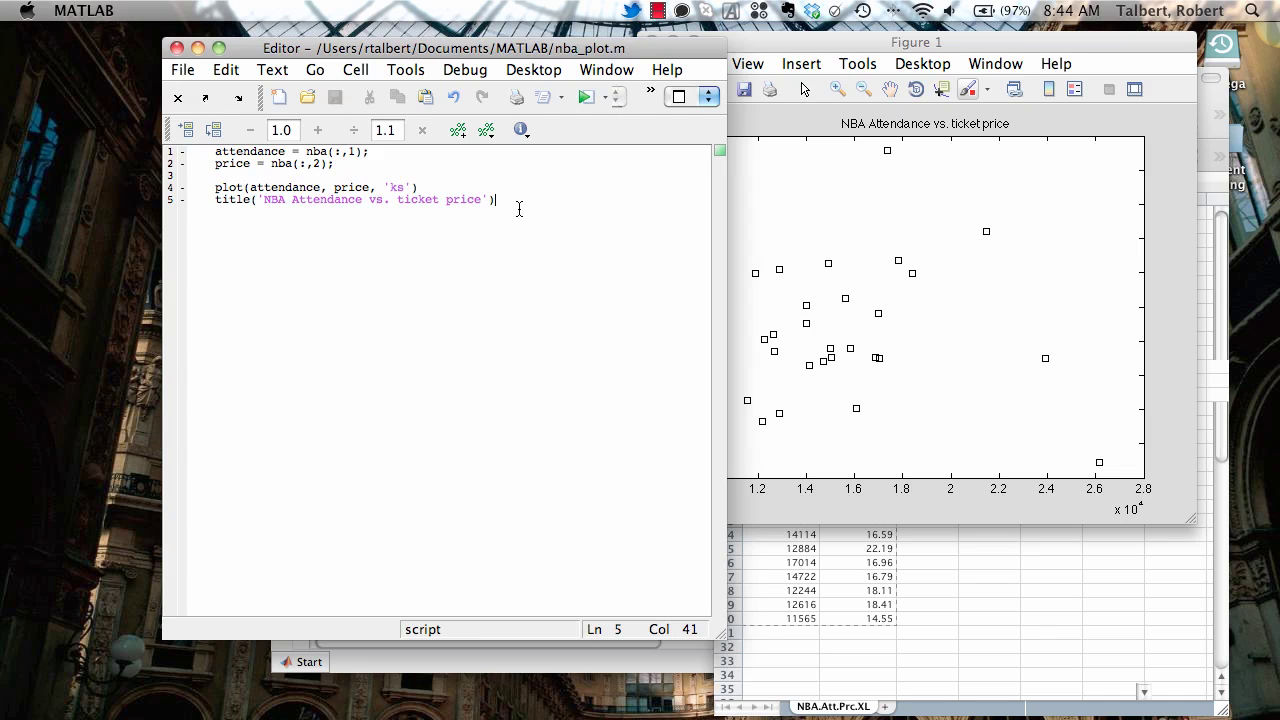
- Add xlabel 'Attendance (people)' and ylabel 'Ticket price [$]' lines and rerun the script
key(Return)
text(xlabel)
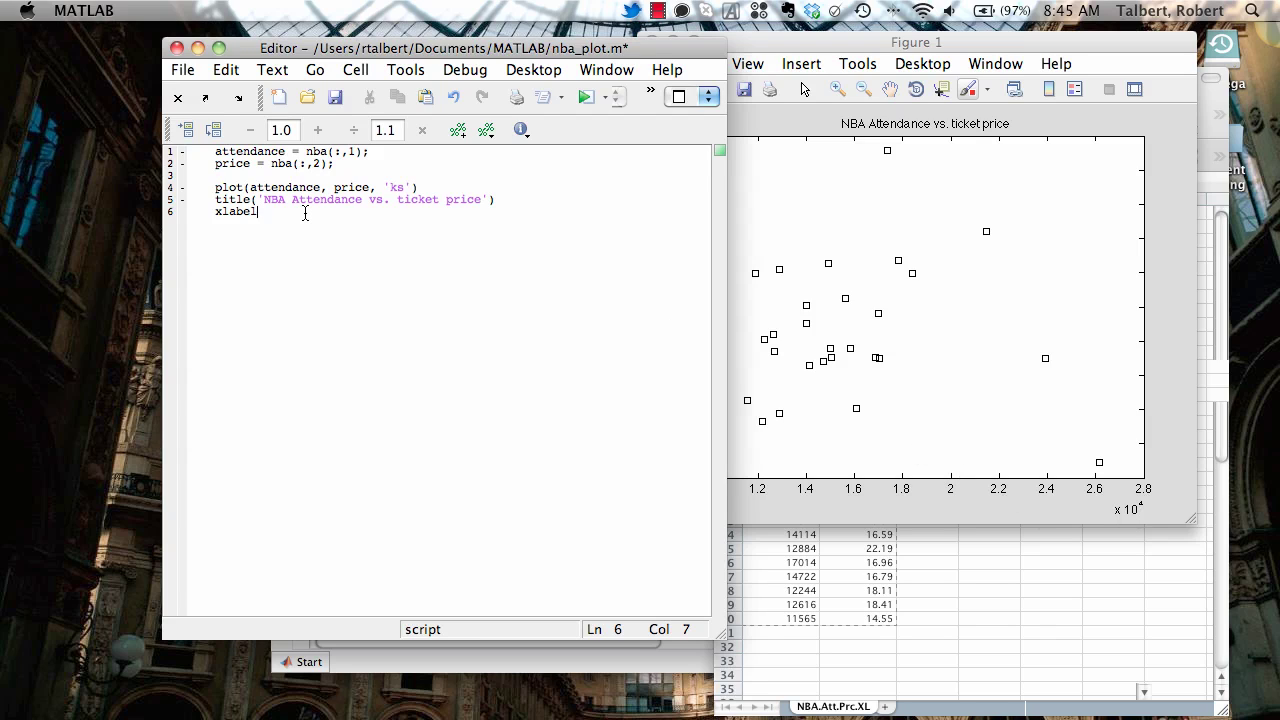
text(('Attendance (people)
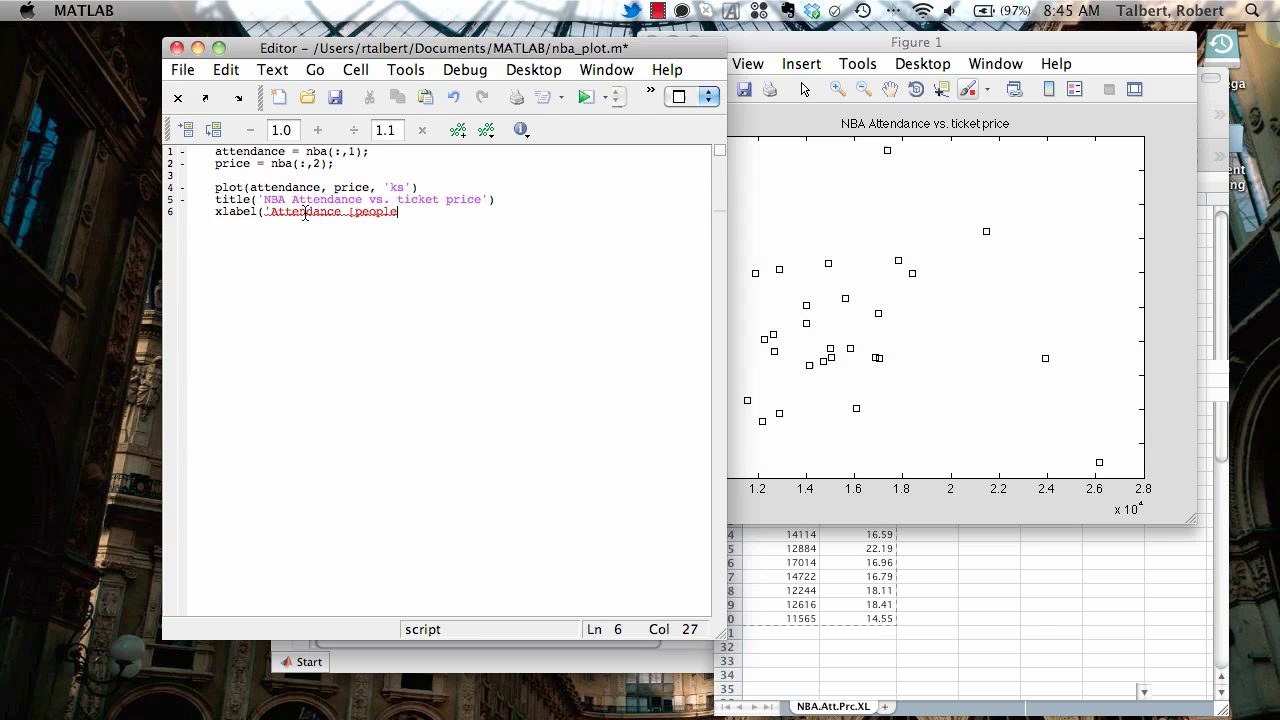
text()'))
key(Return)
text(ylabel('Ticket prise)
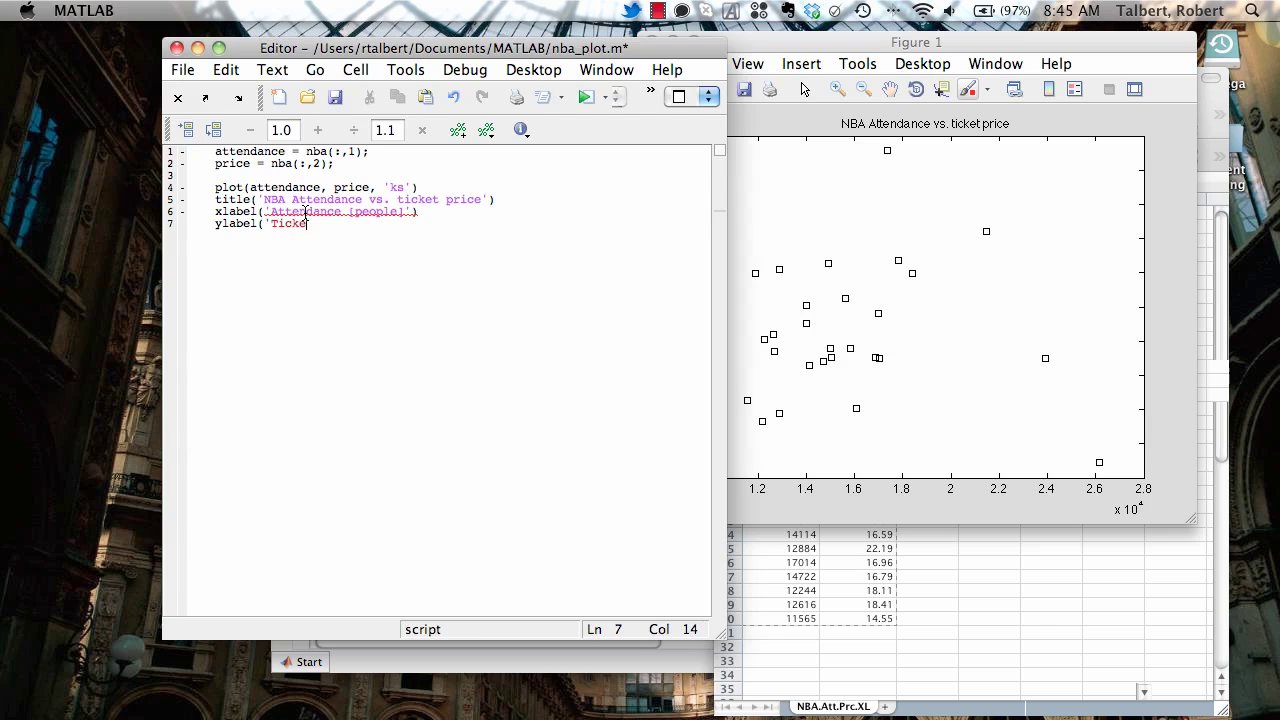
key(BackSpace)
key(BackSpace)
text(ce [$]'))
click(586, 97)
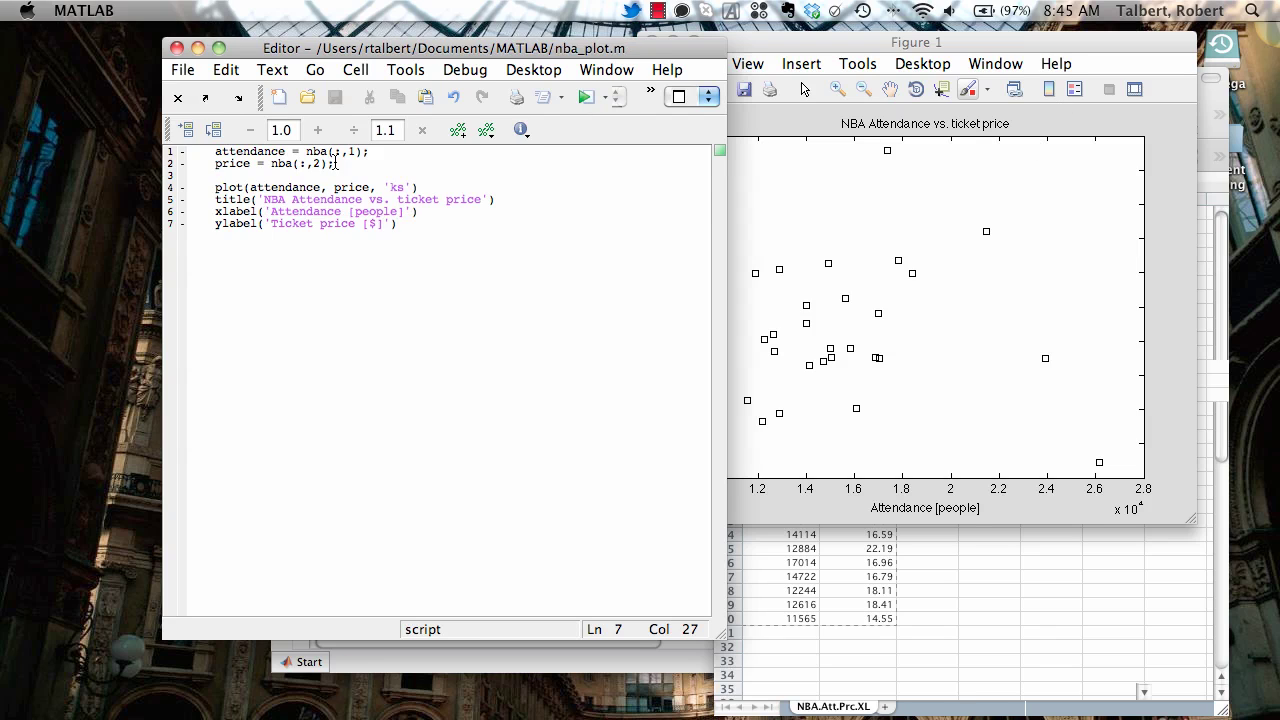
drag(340, 50, 204, 36)
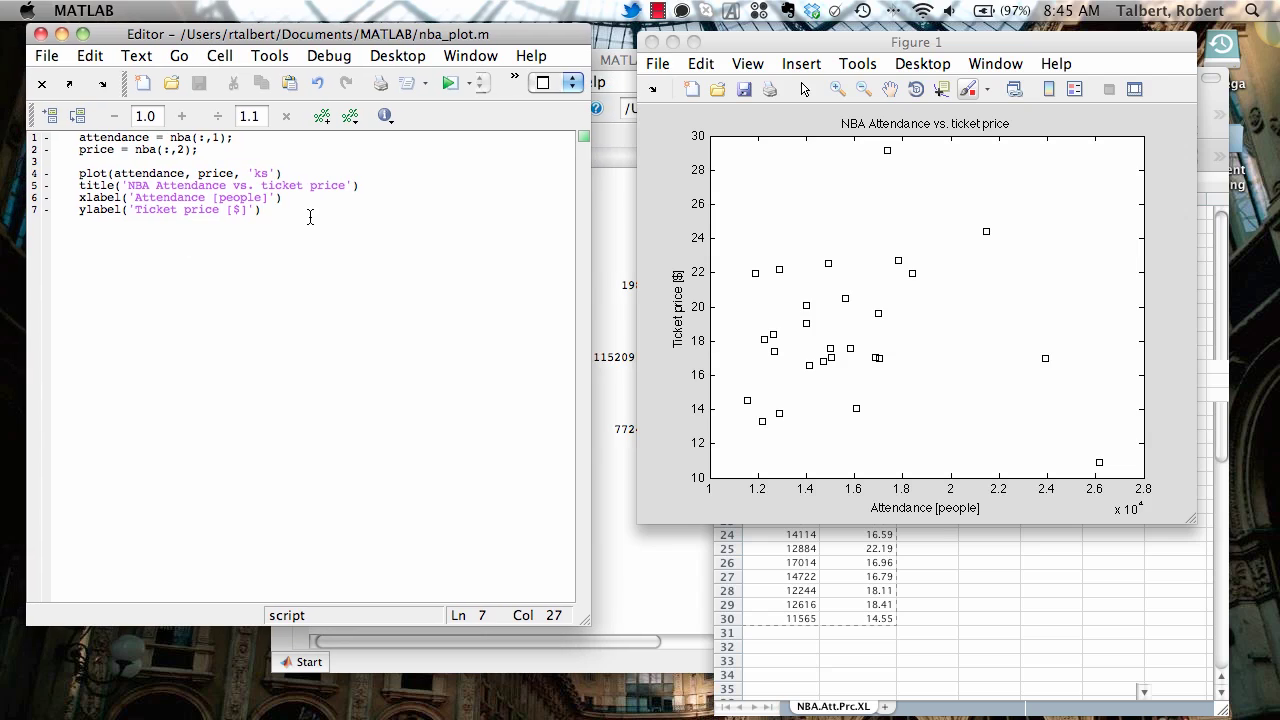
- Append a grid on line to the script and rerun to show grid lines
key(Return)
text(grid on)
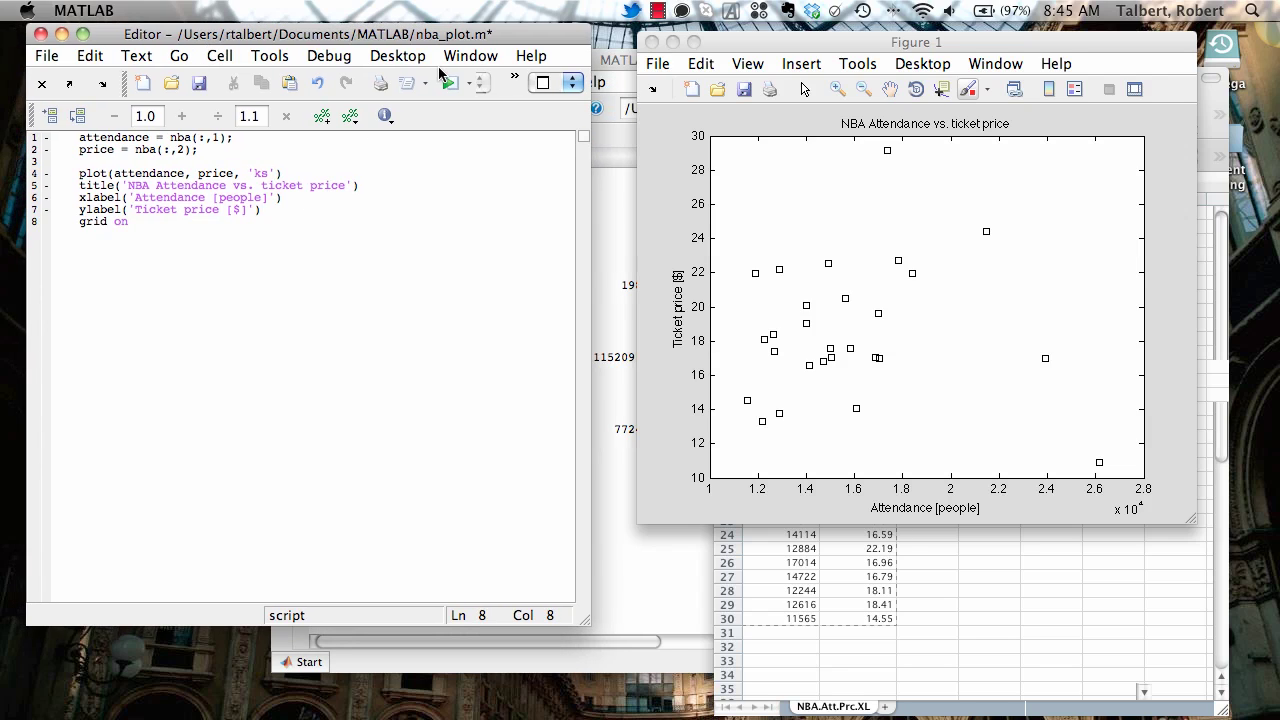
click(450, 83)
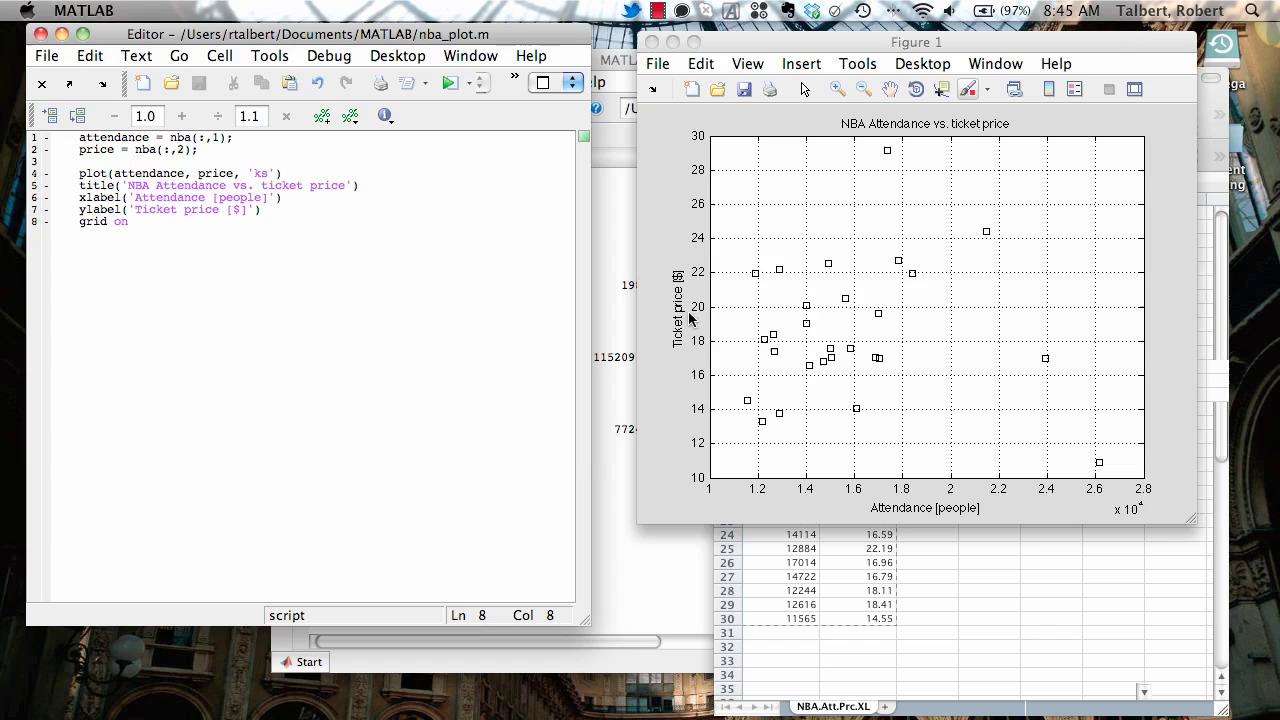